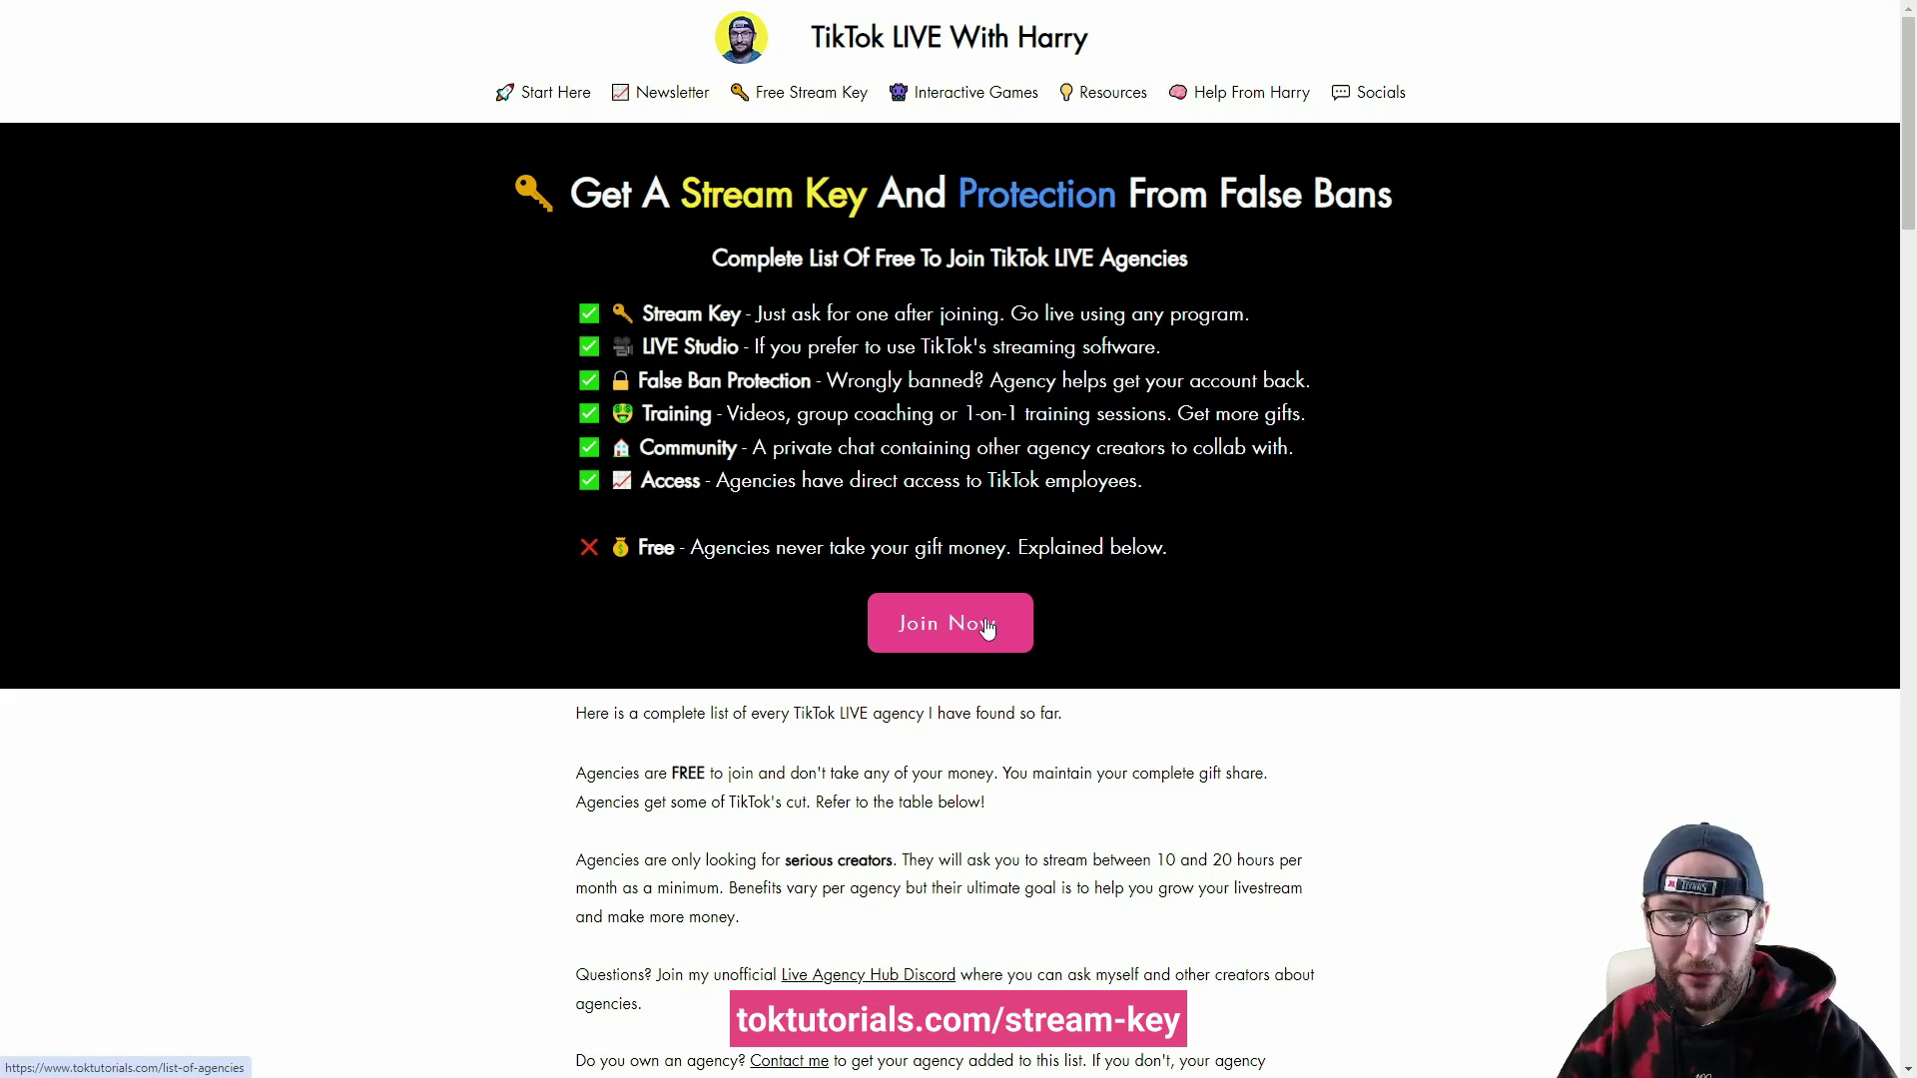
scroll(1367, 641, down, 4)
scroll(1368, 641, down, 10)
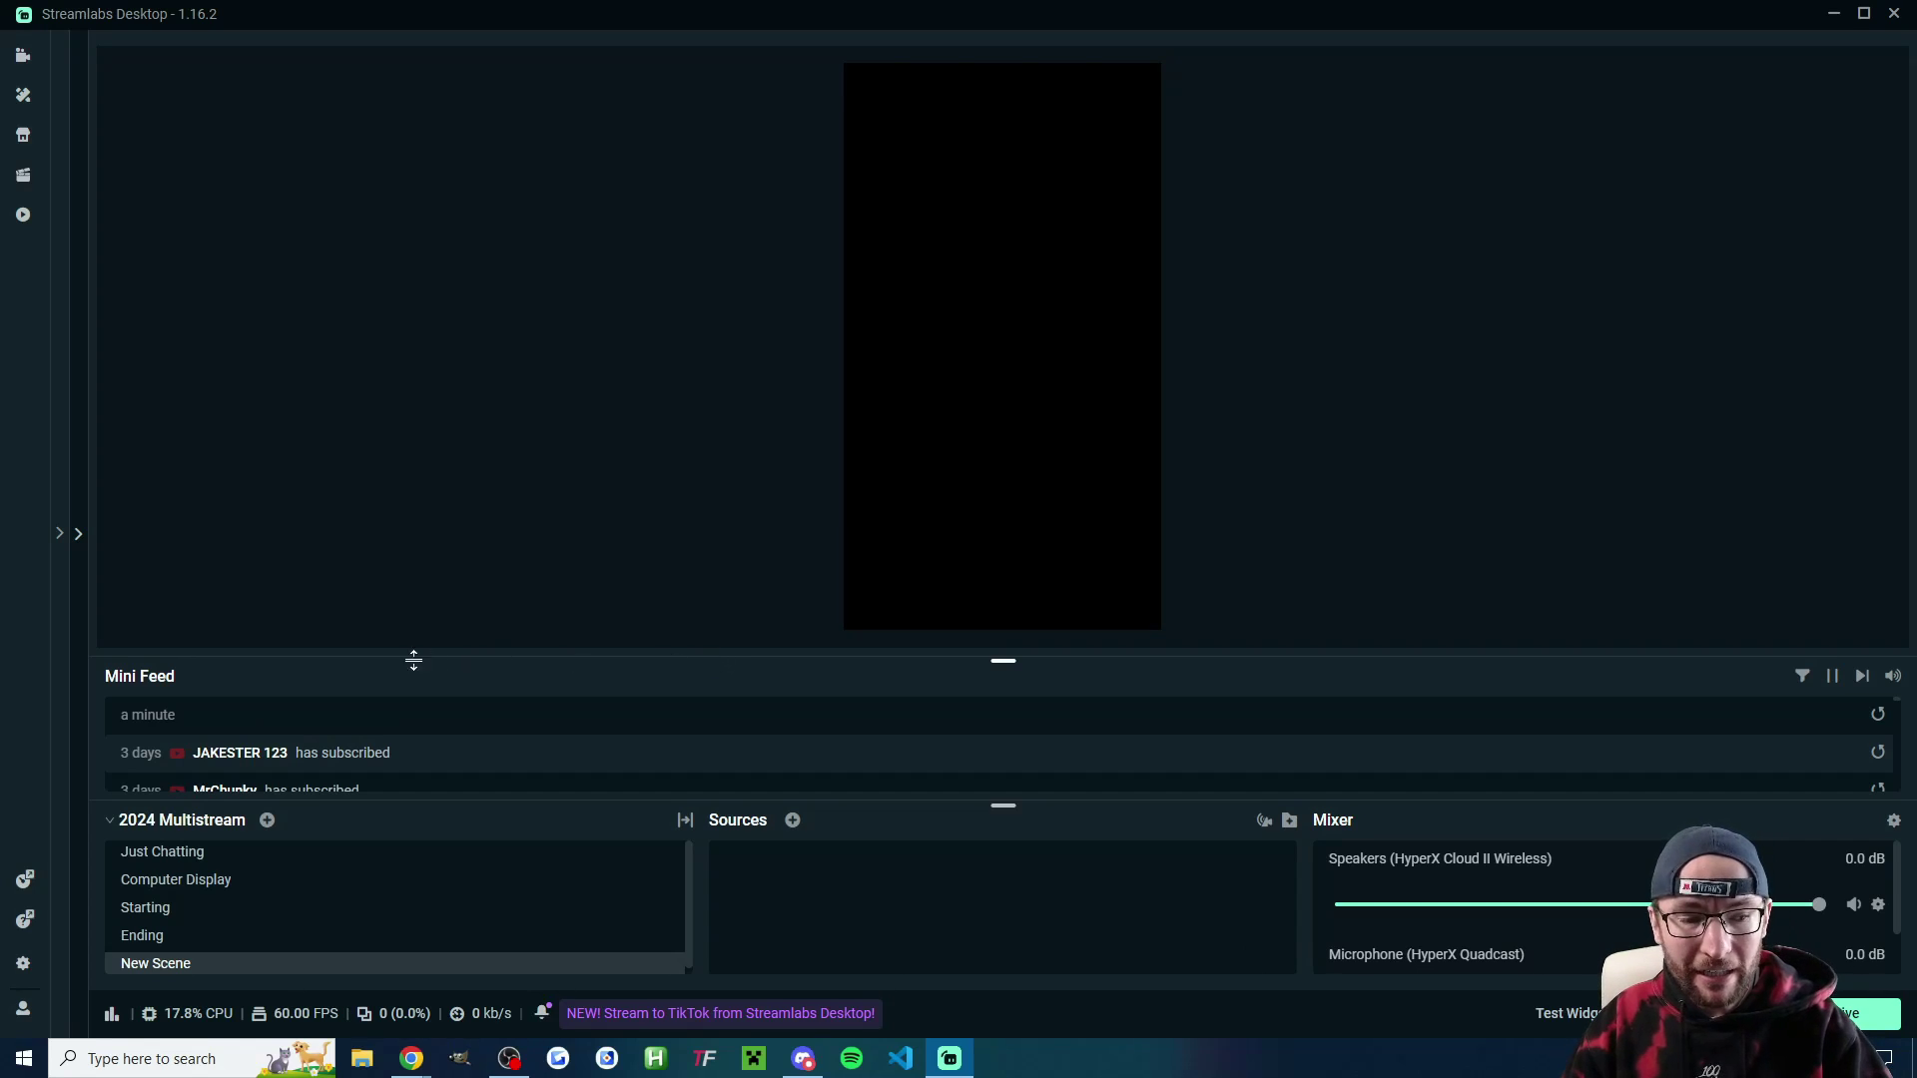
Step: In the video settings, choose a Custom base canvas resolution of 1080x1920 and save the settings
click(23, 963)
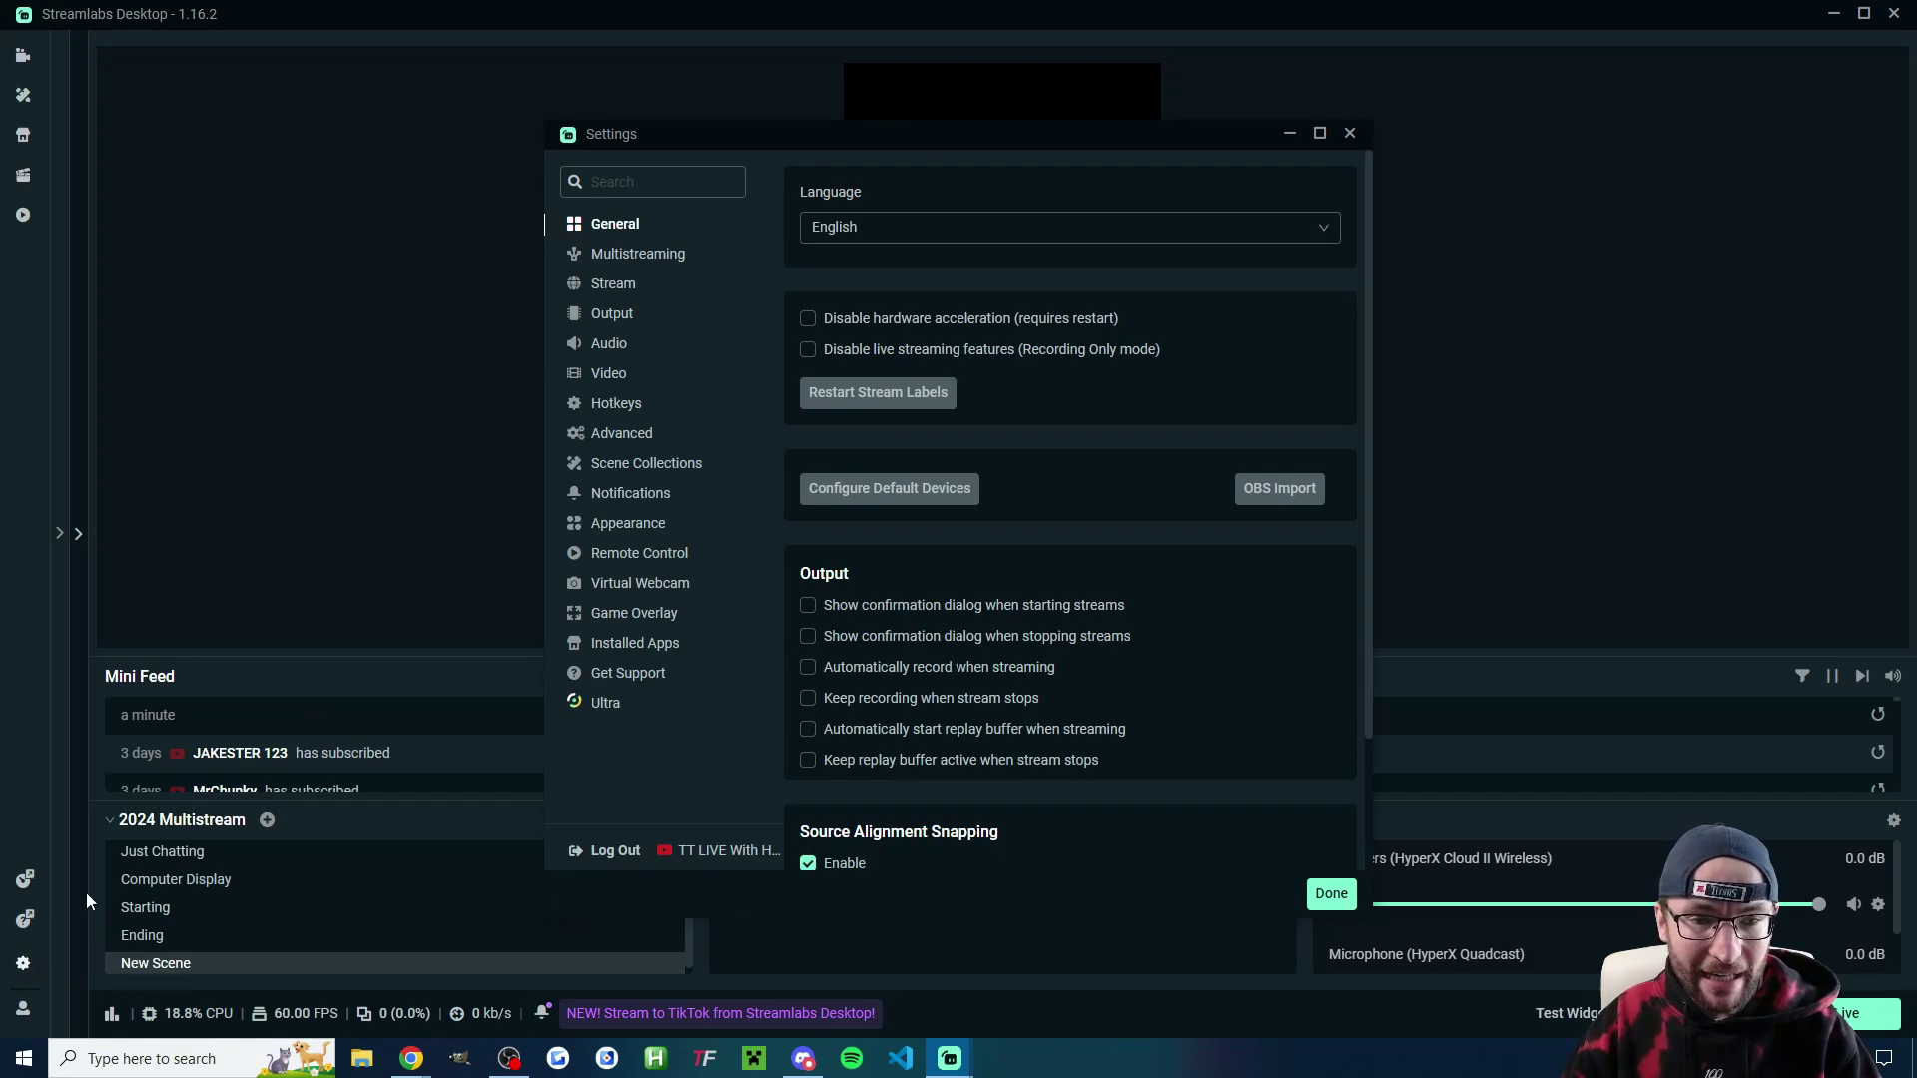
click(603, 375)
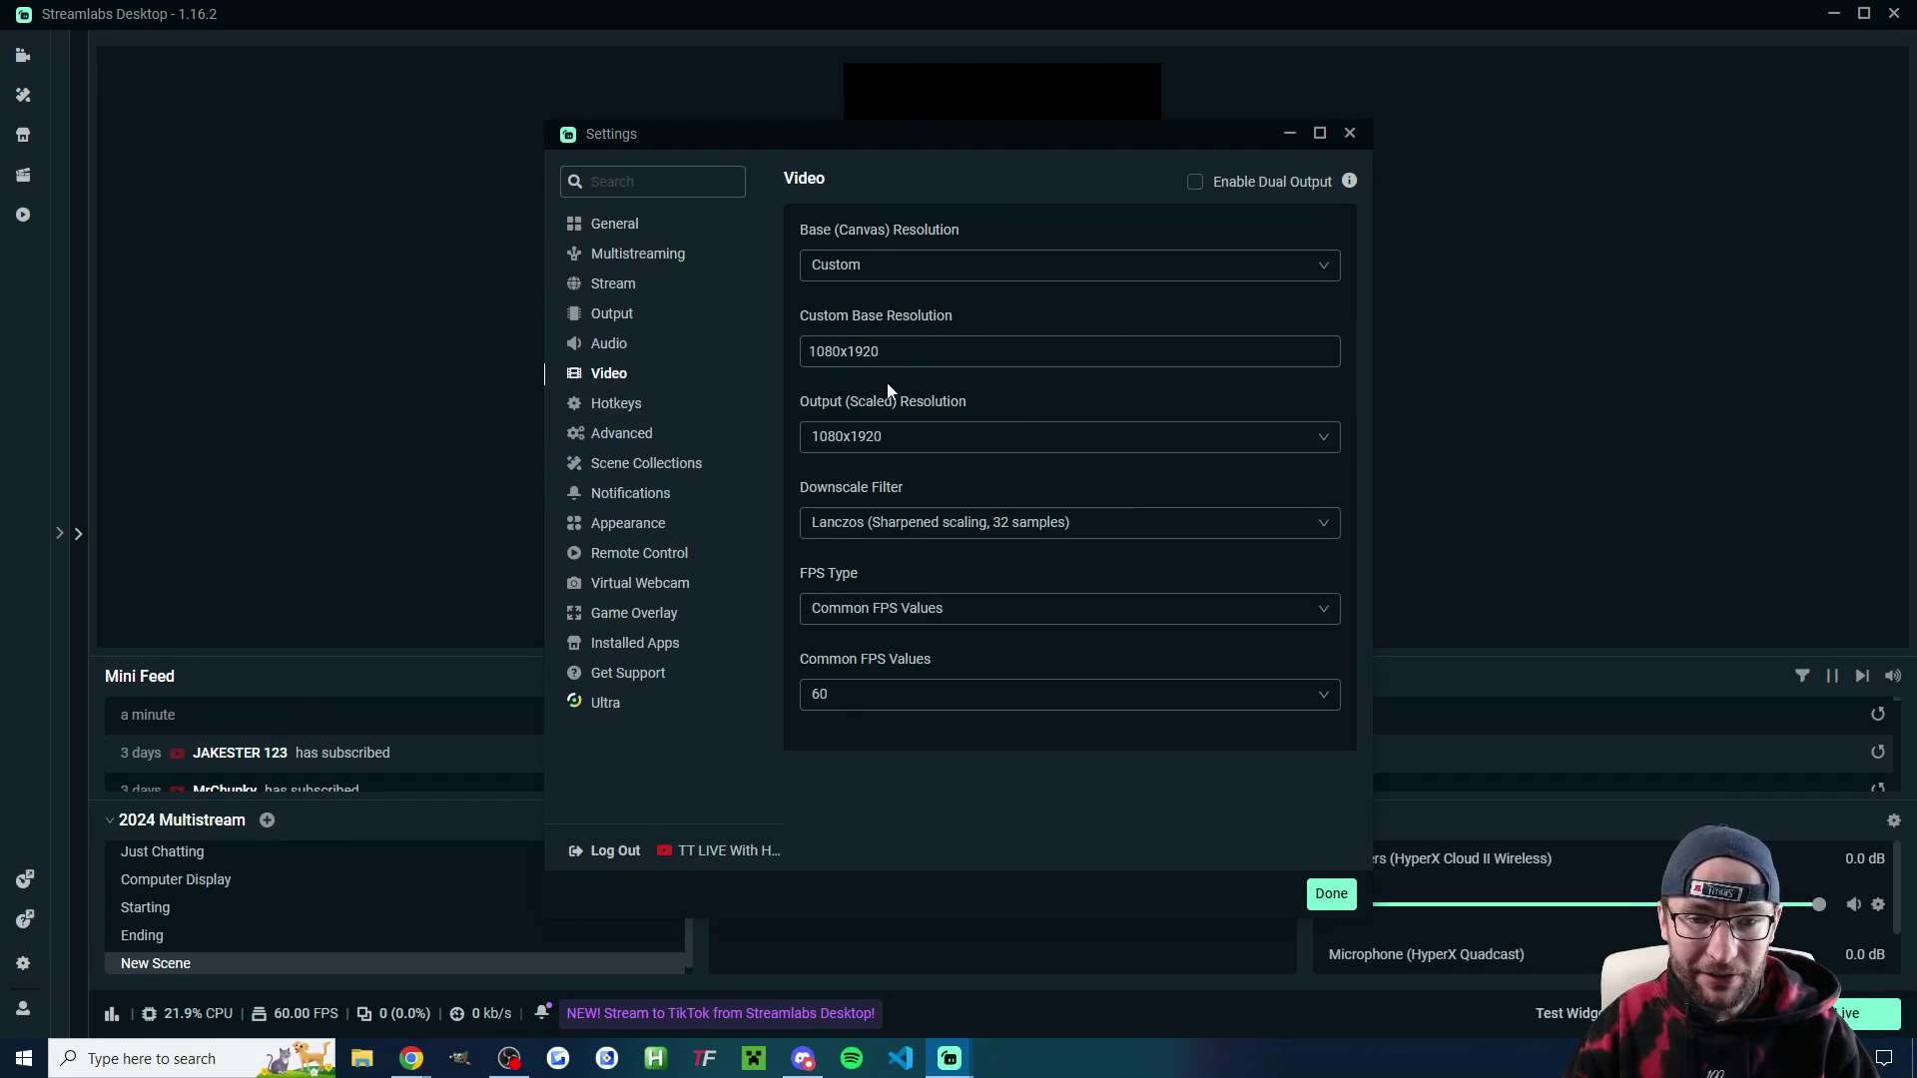
click(854, 281)
click(817, 374)
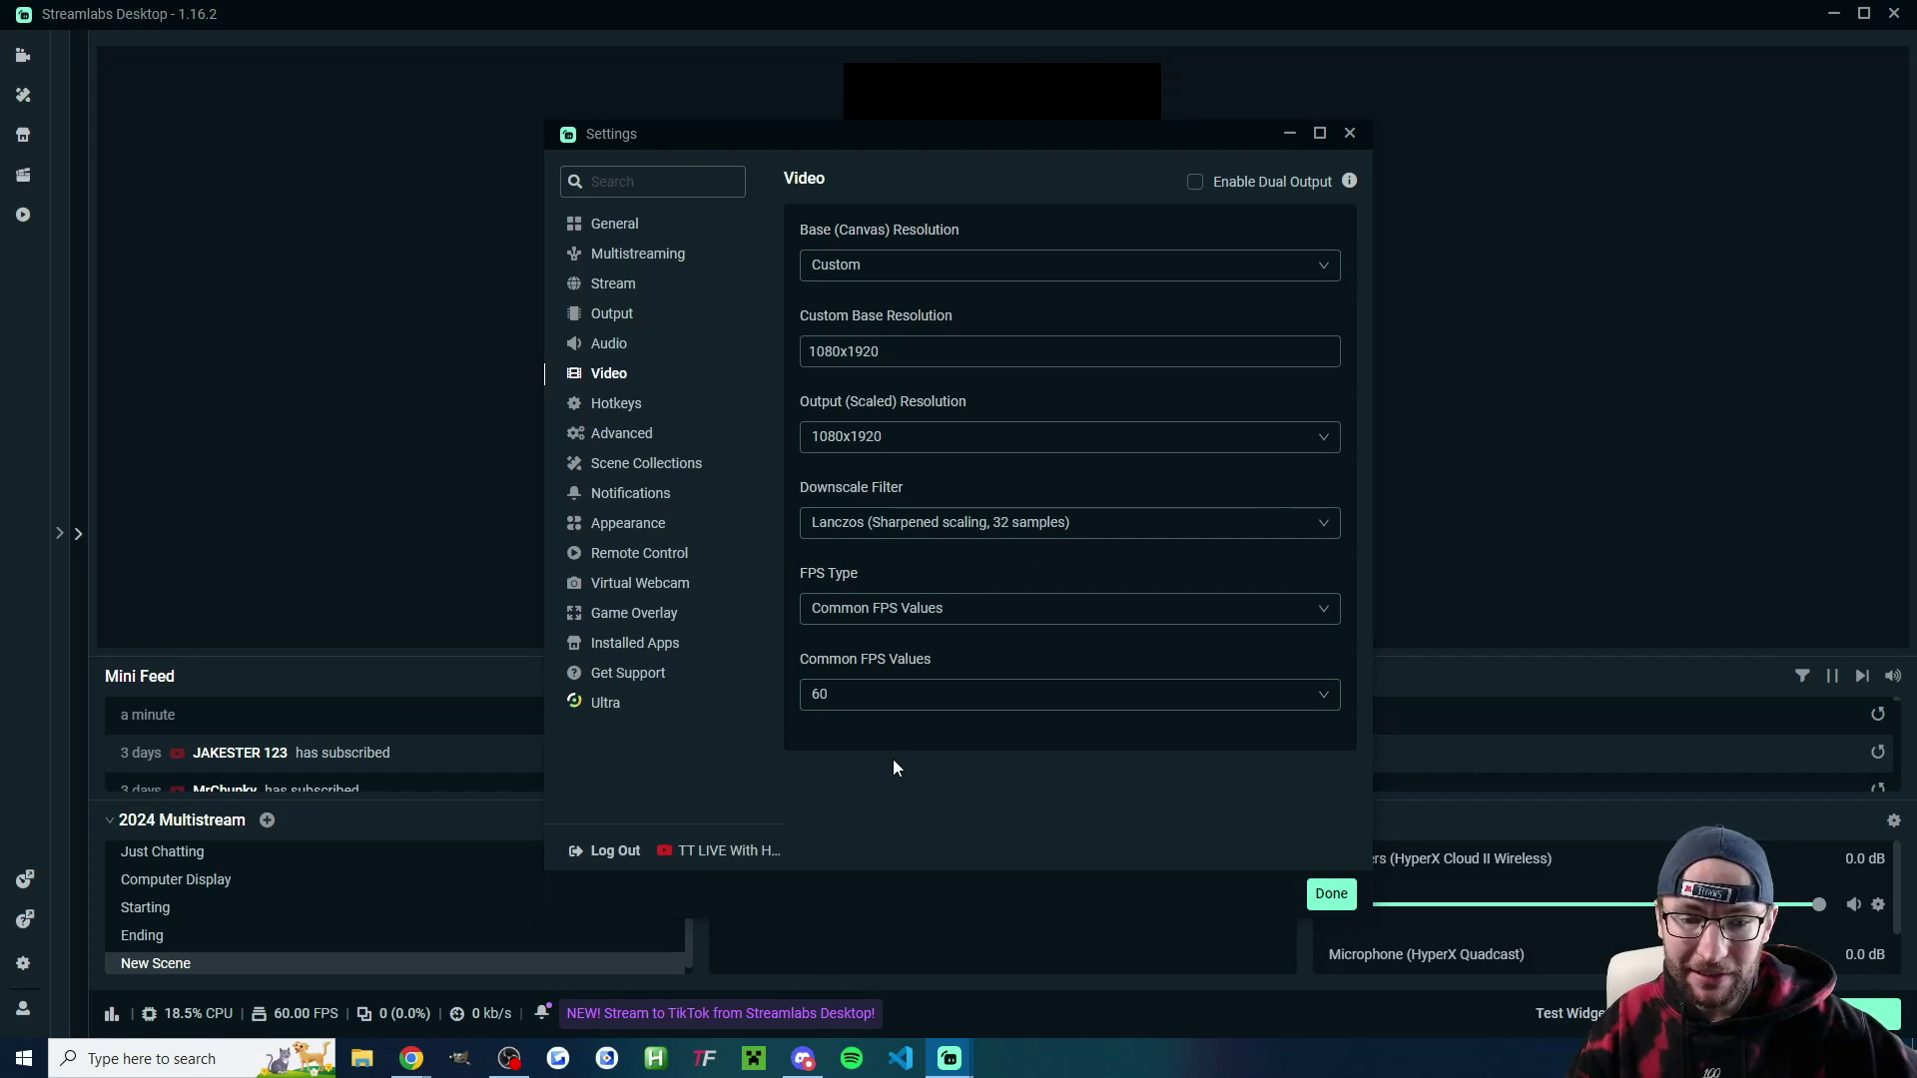
click(1329, 897)
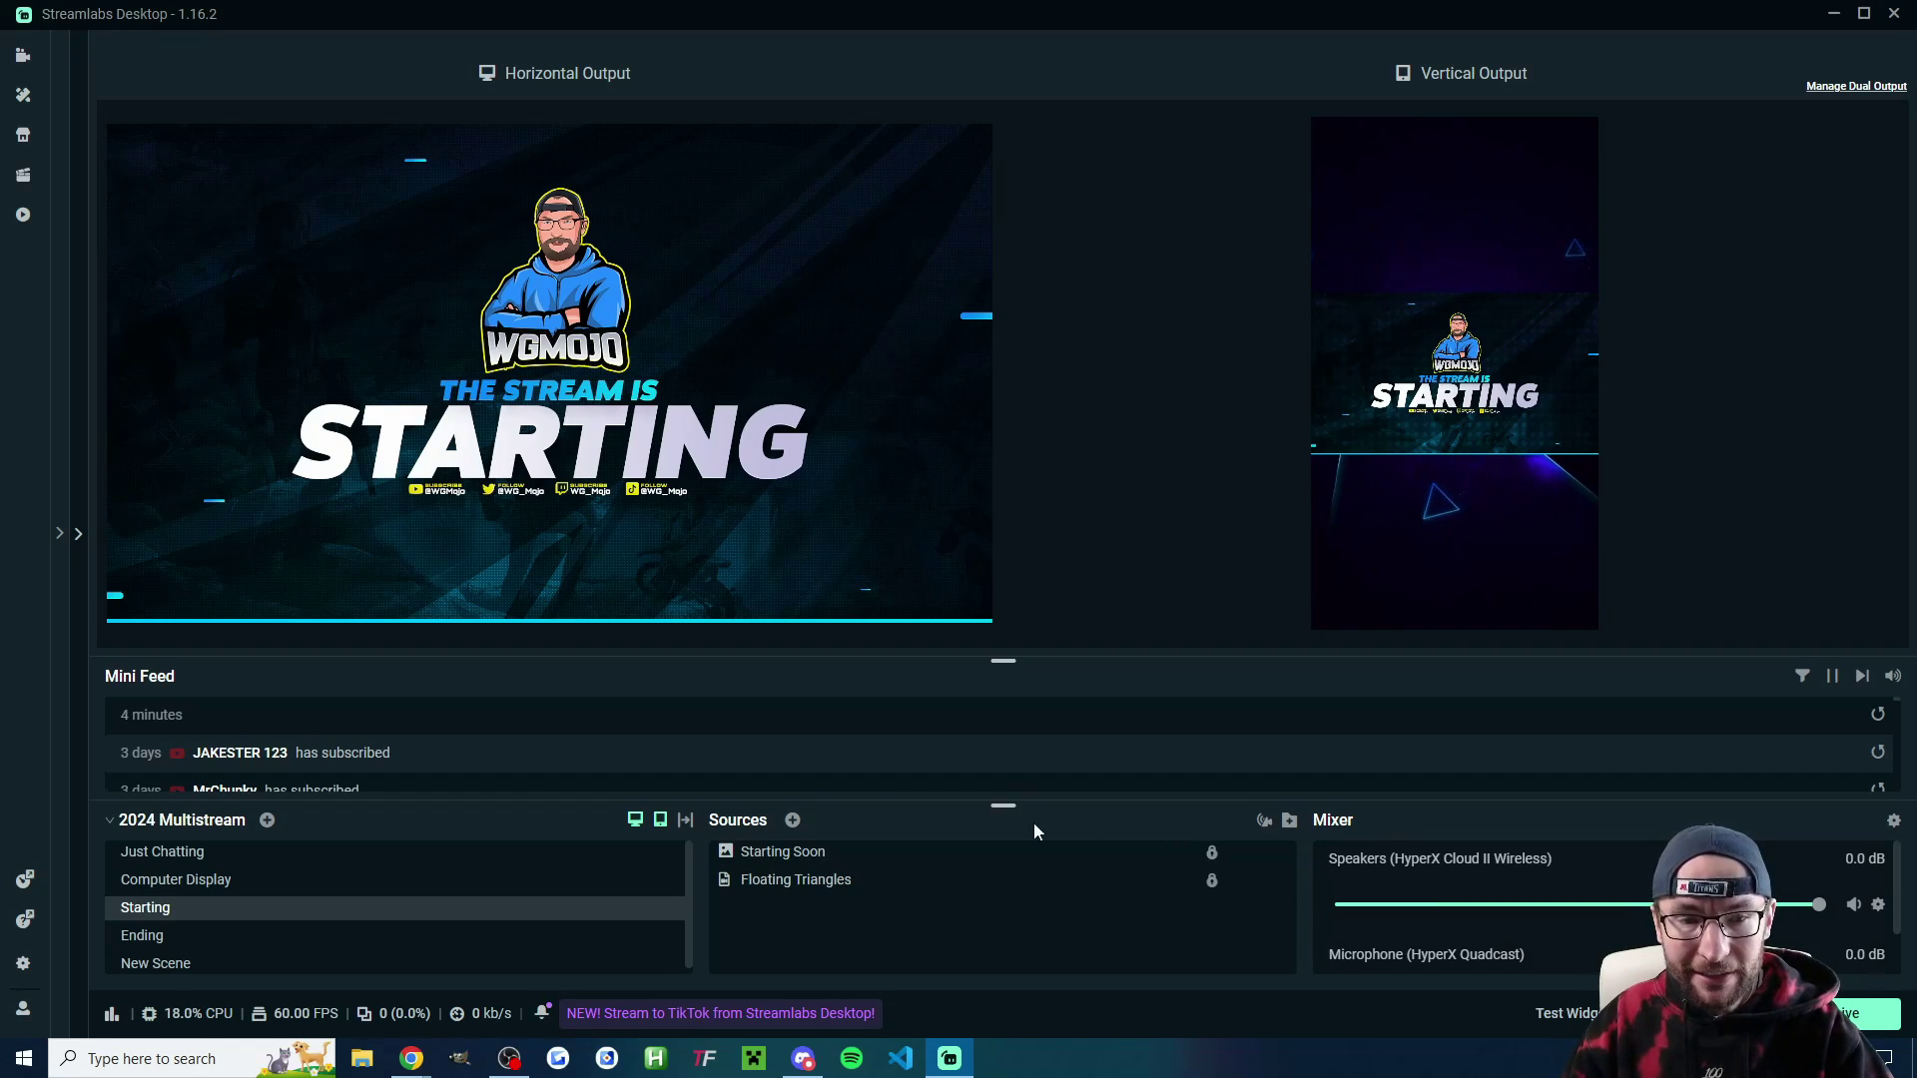
Step: Review the video settings of both the horizontal and vertical canvases under dual output
click(25, 966)
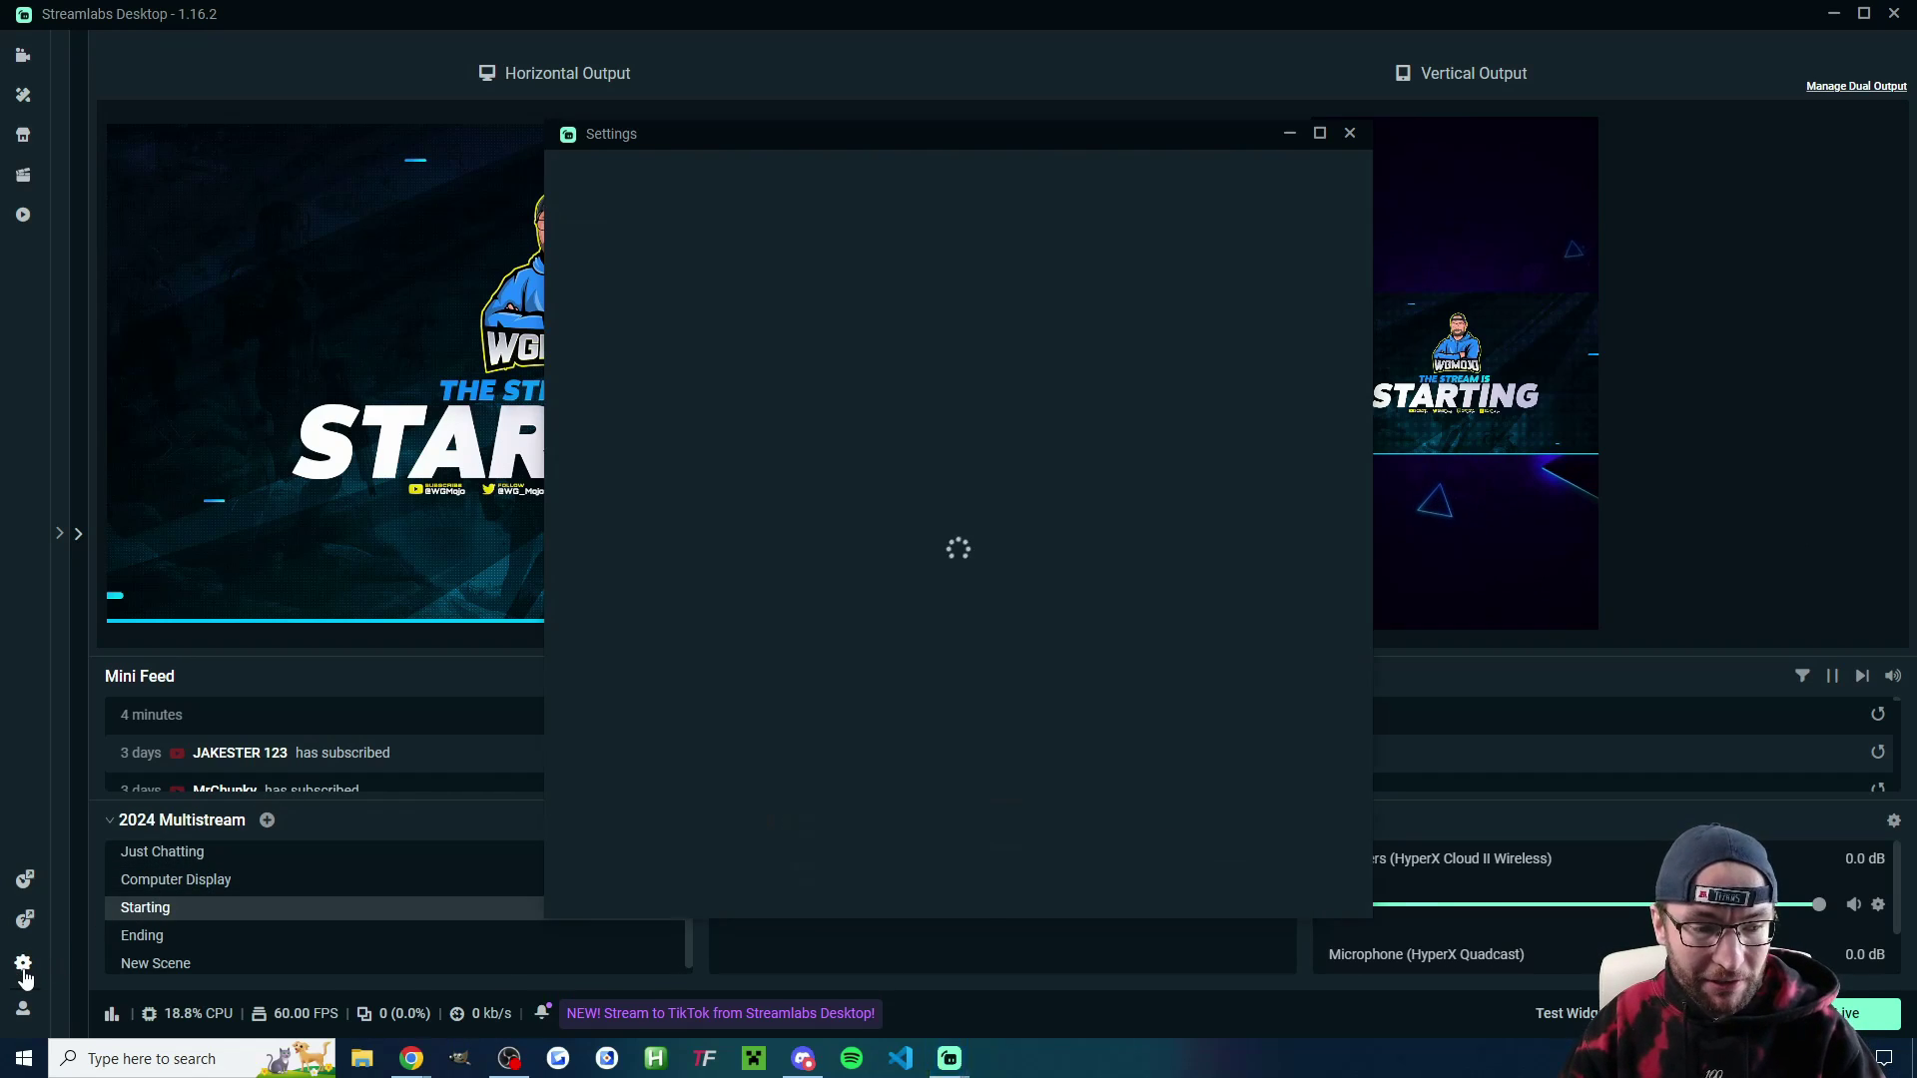
click(606, 384)
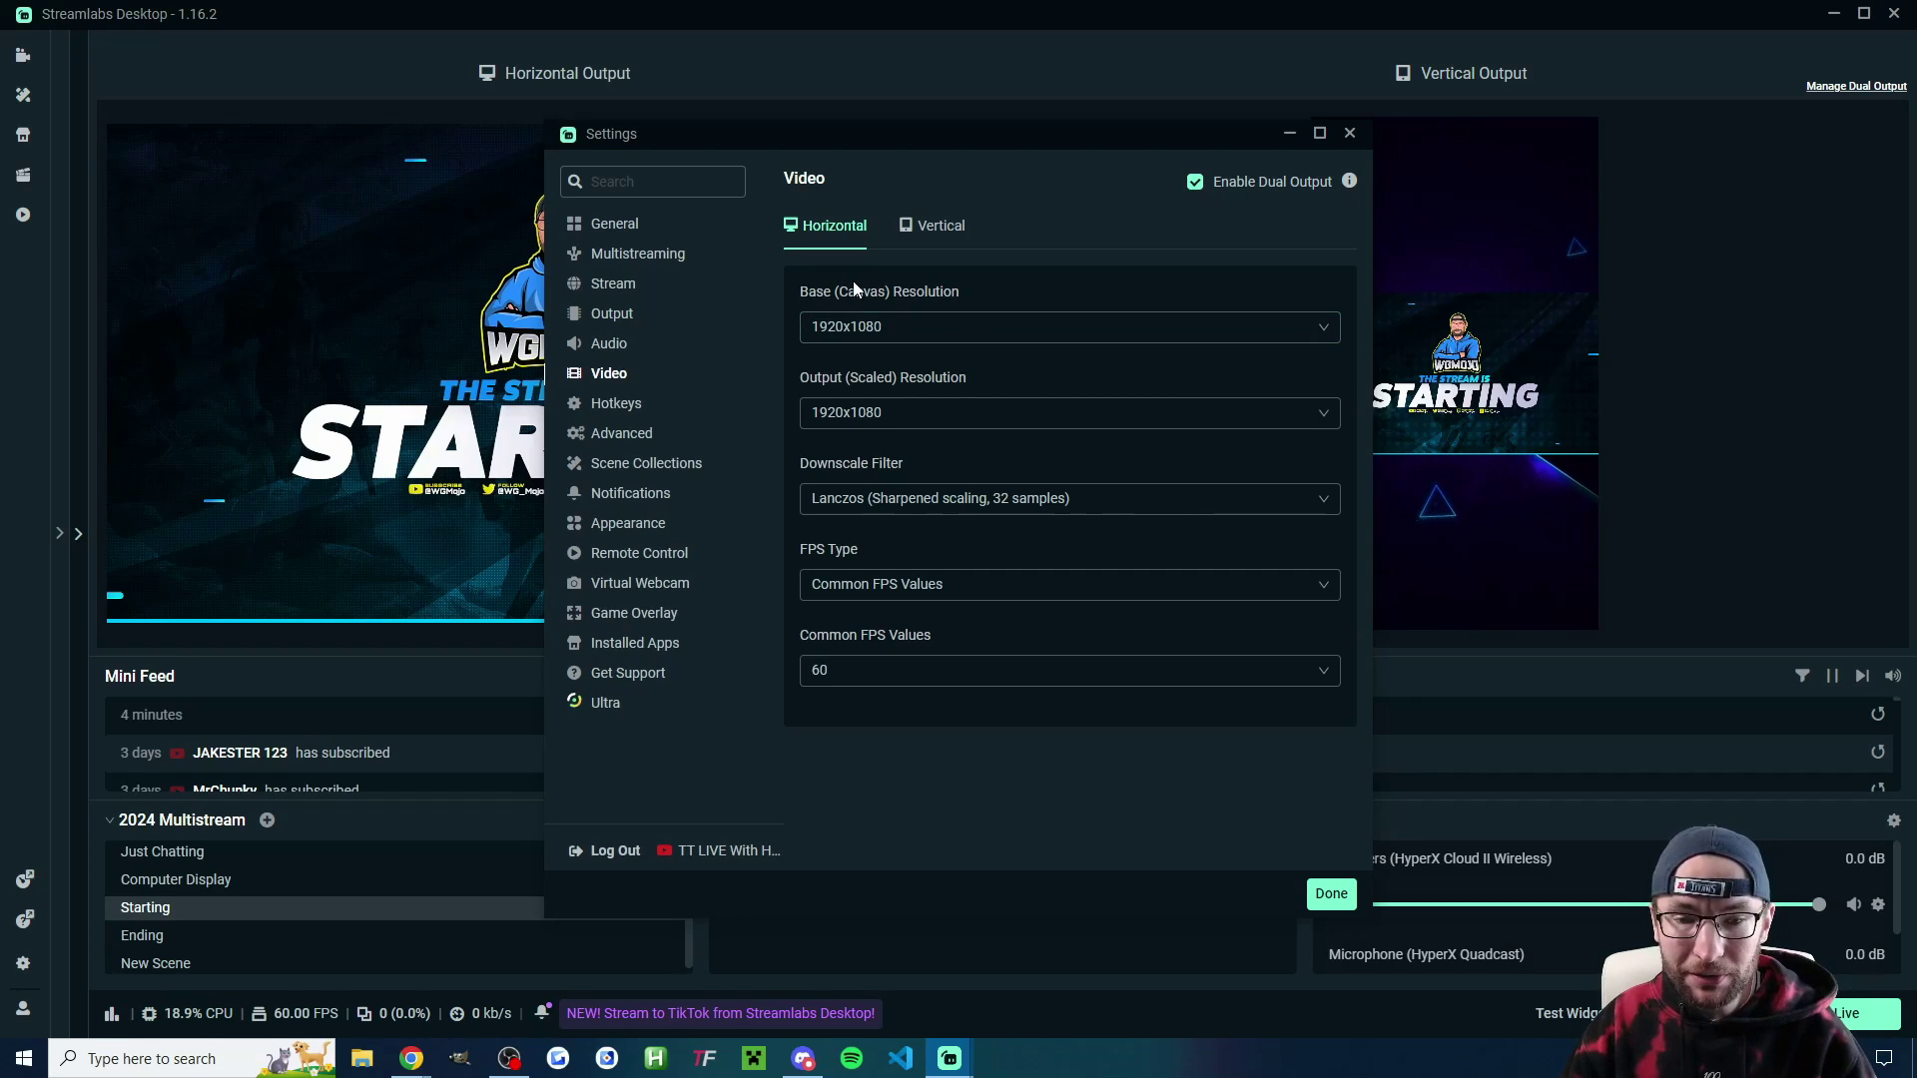
click(936, 226)
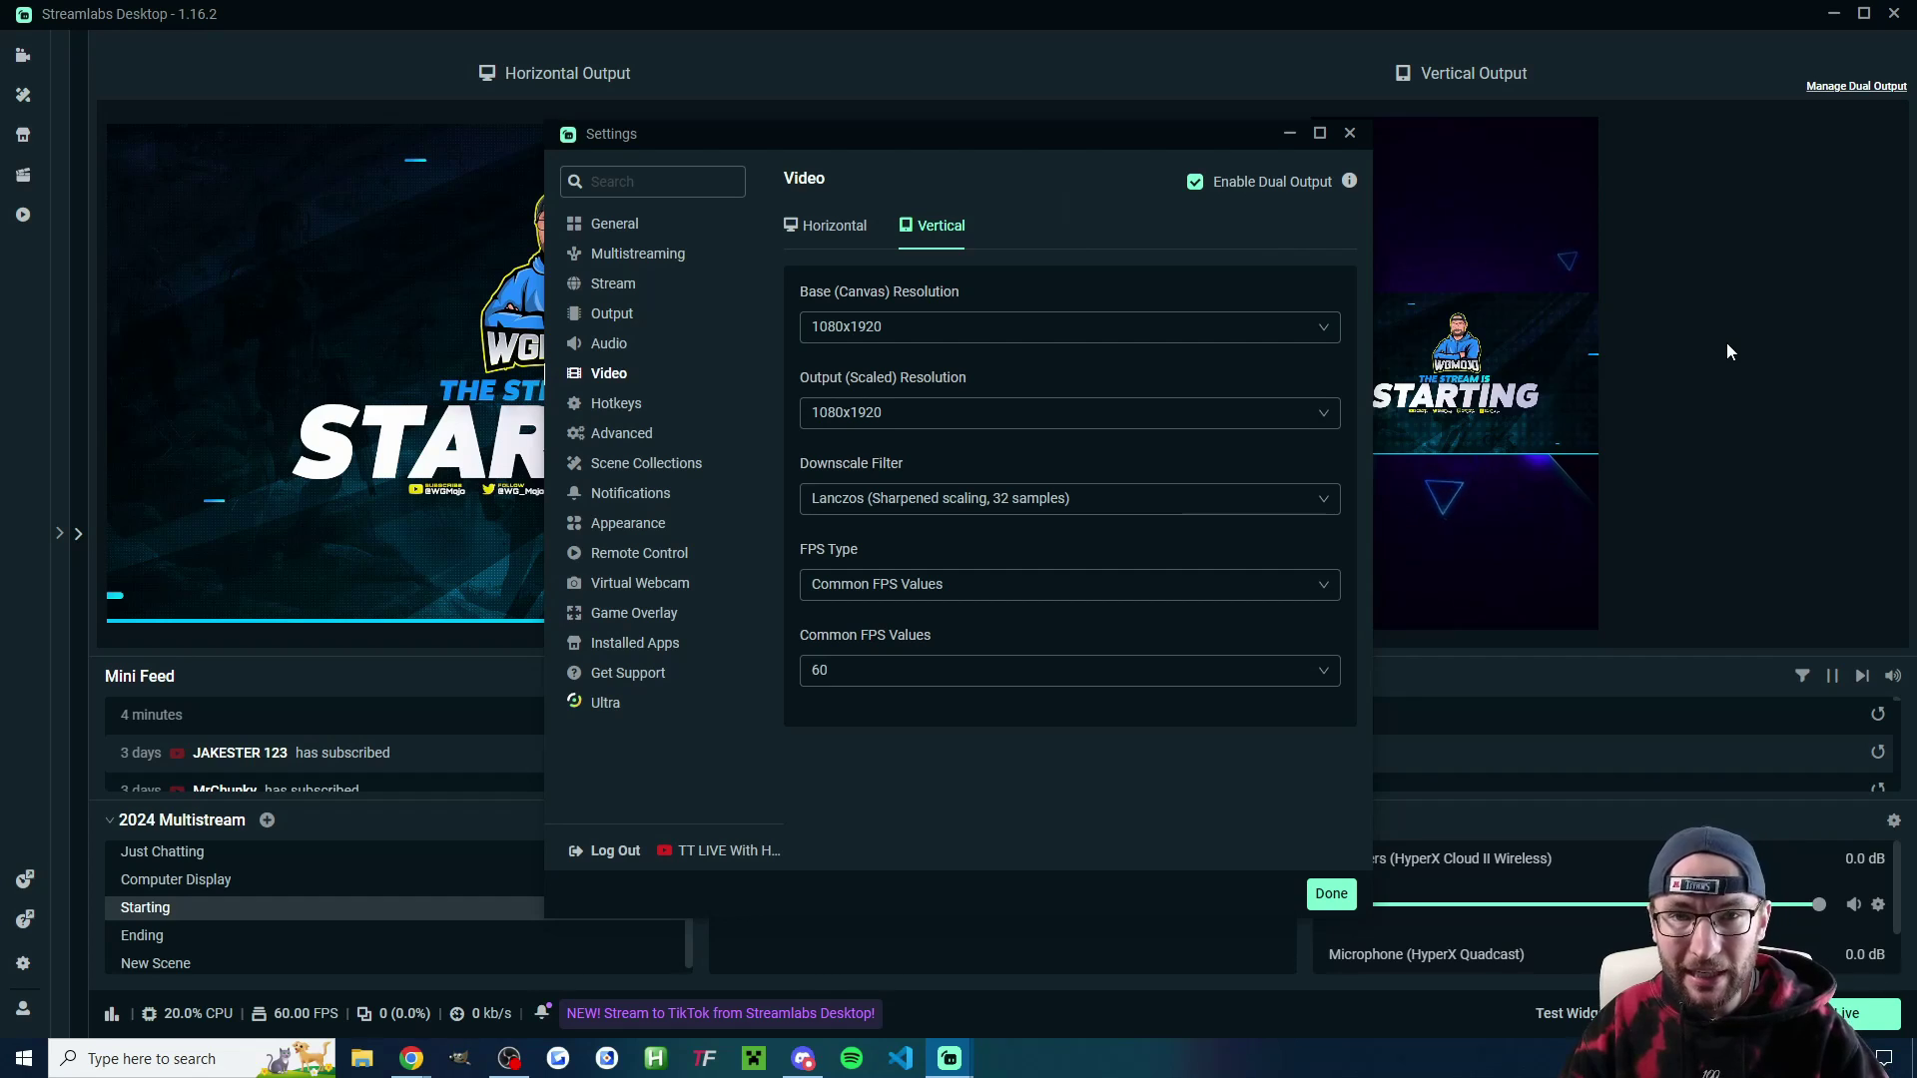
click(1326, 894)
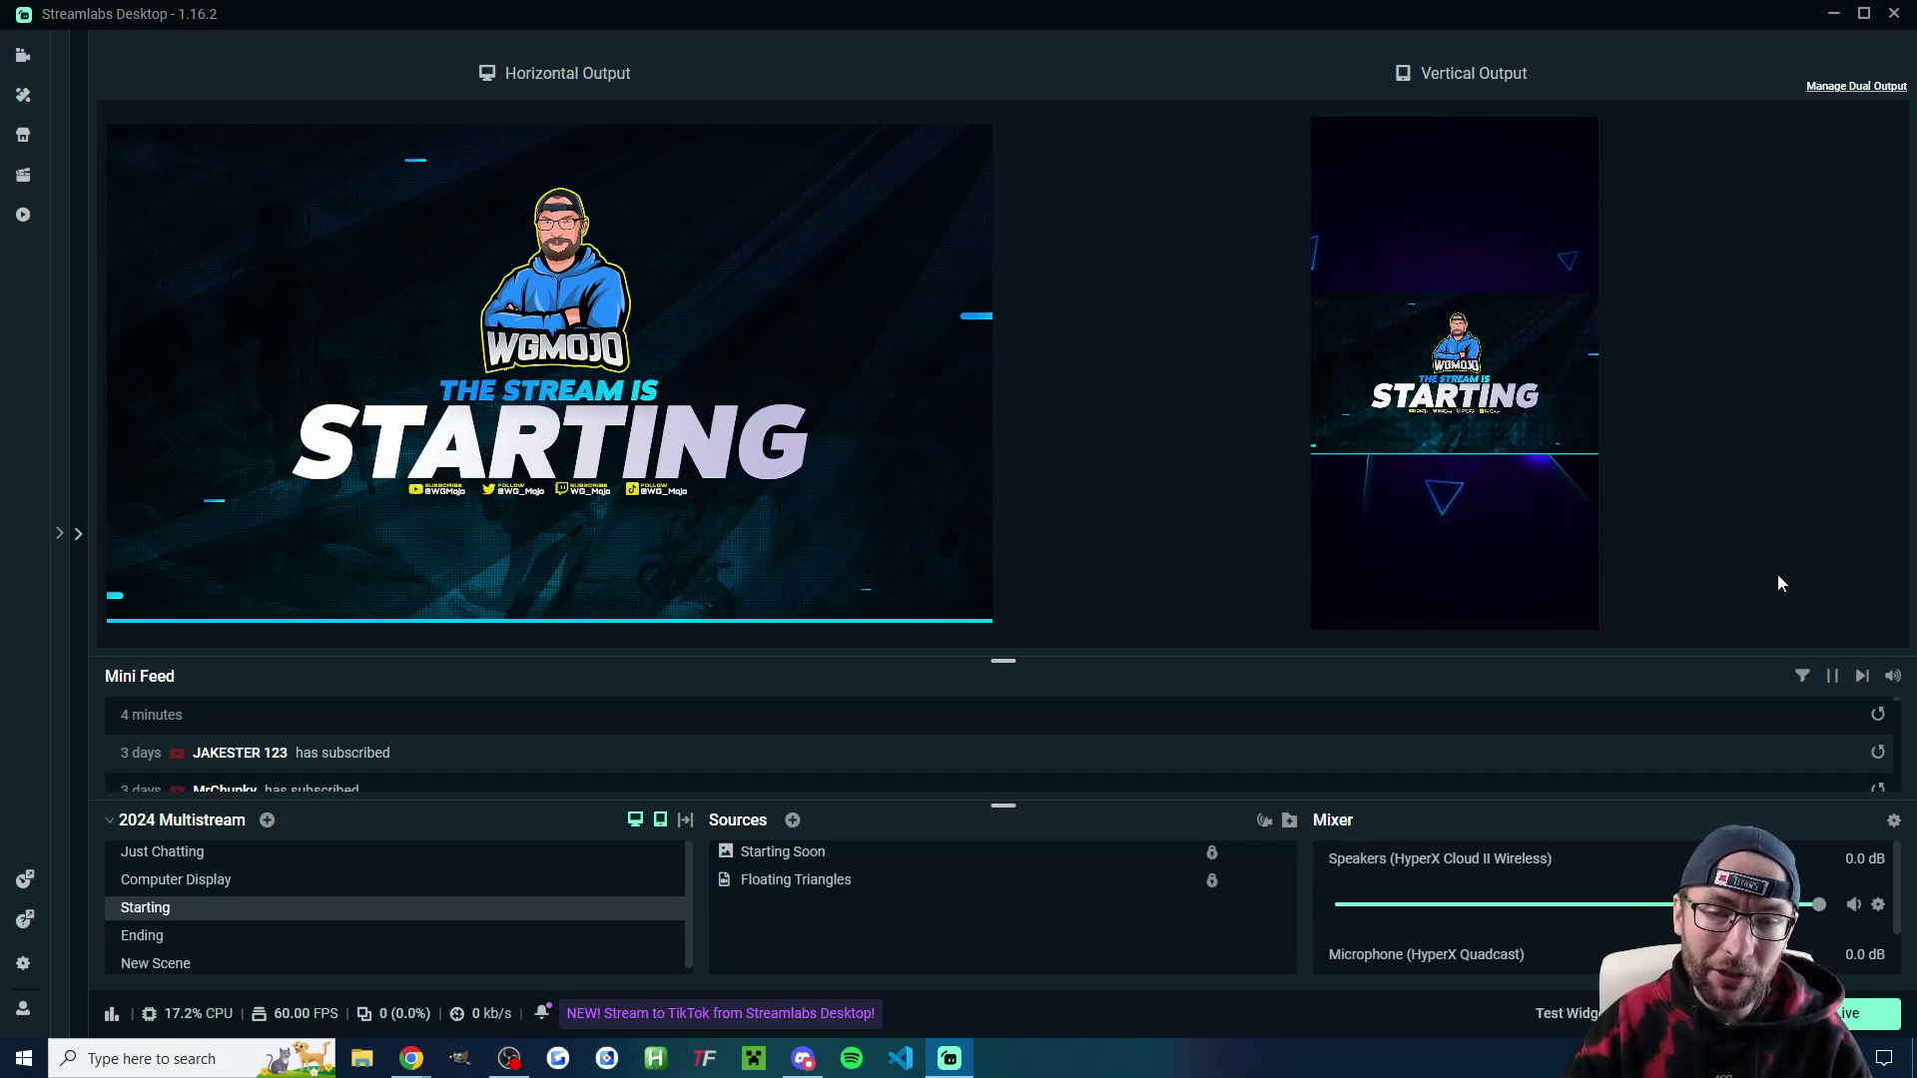
key(alt+Tab)
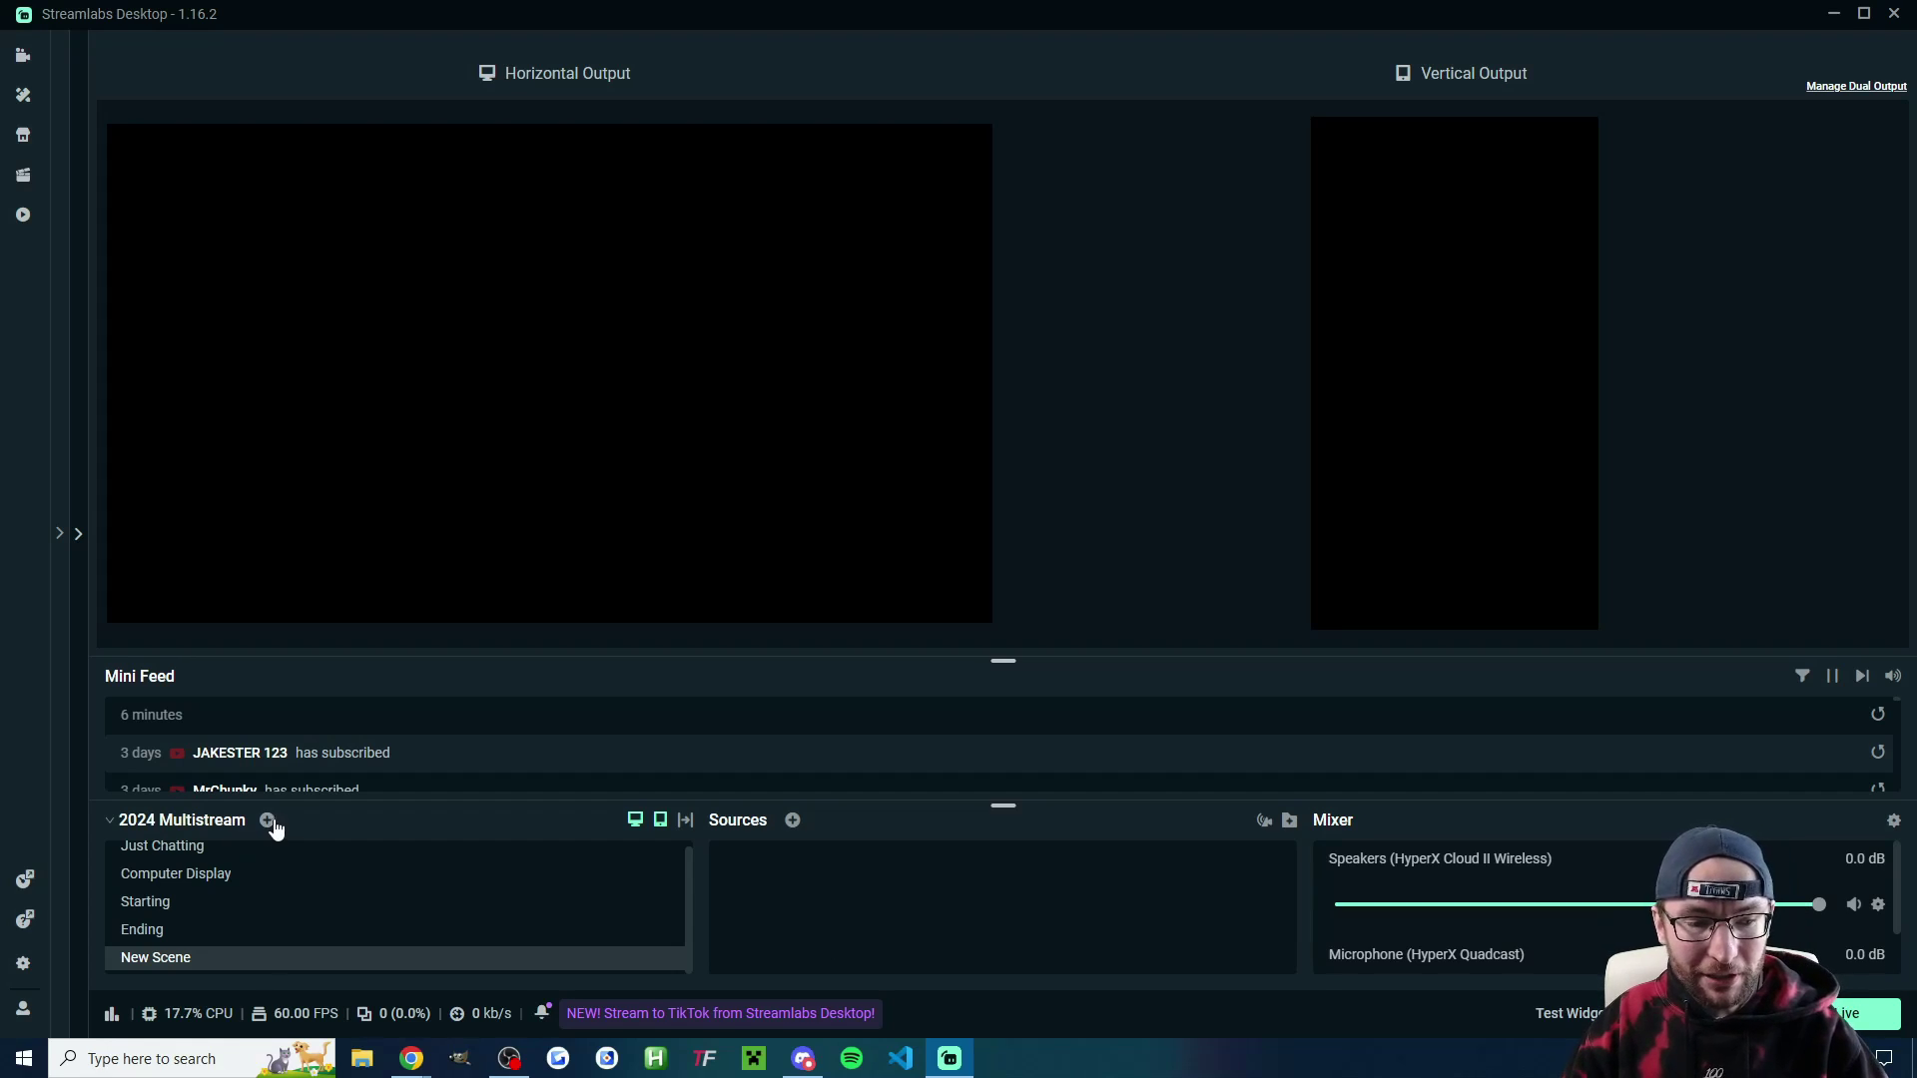
Step: Rename the scene "New Scene" as "Camera Scene"
right_click(168, 959)
click(298, 871)
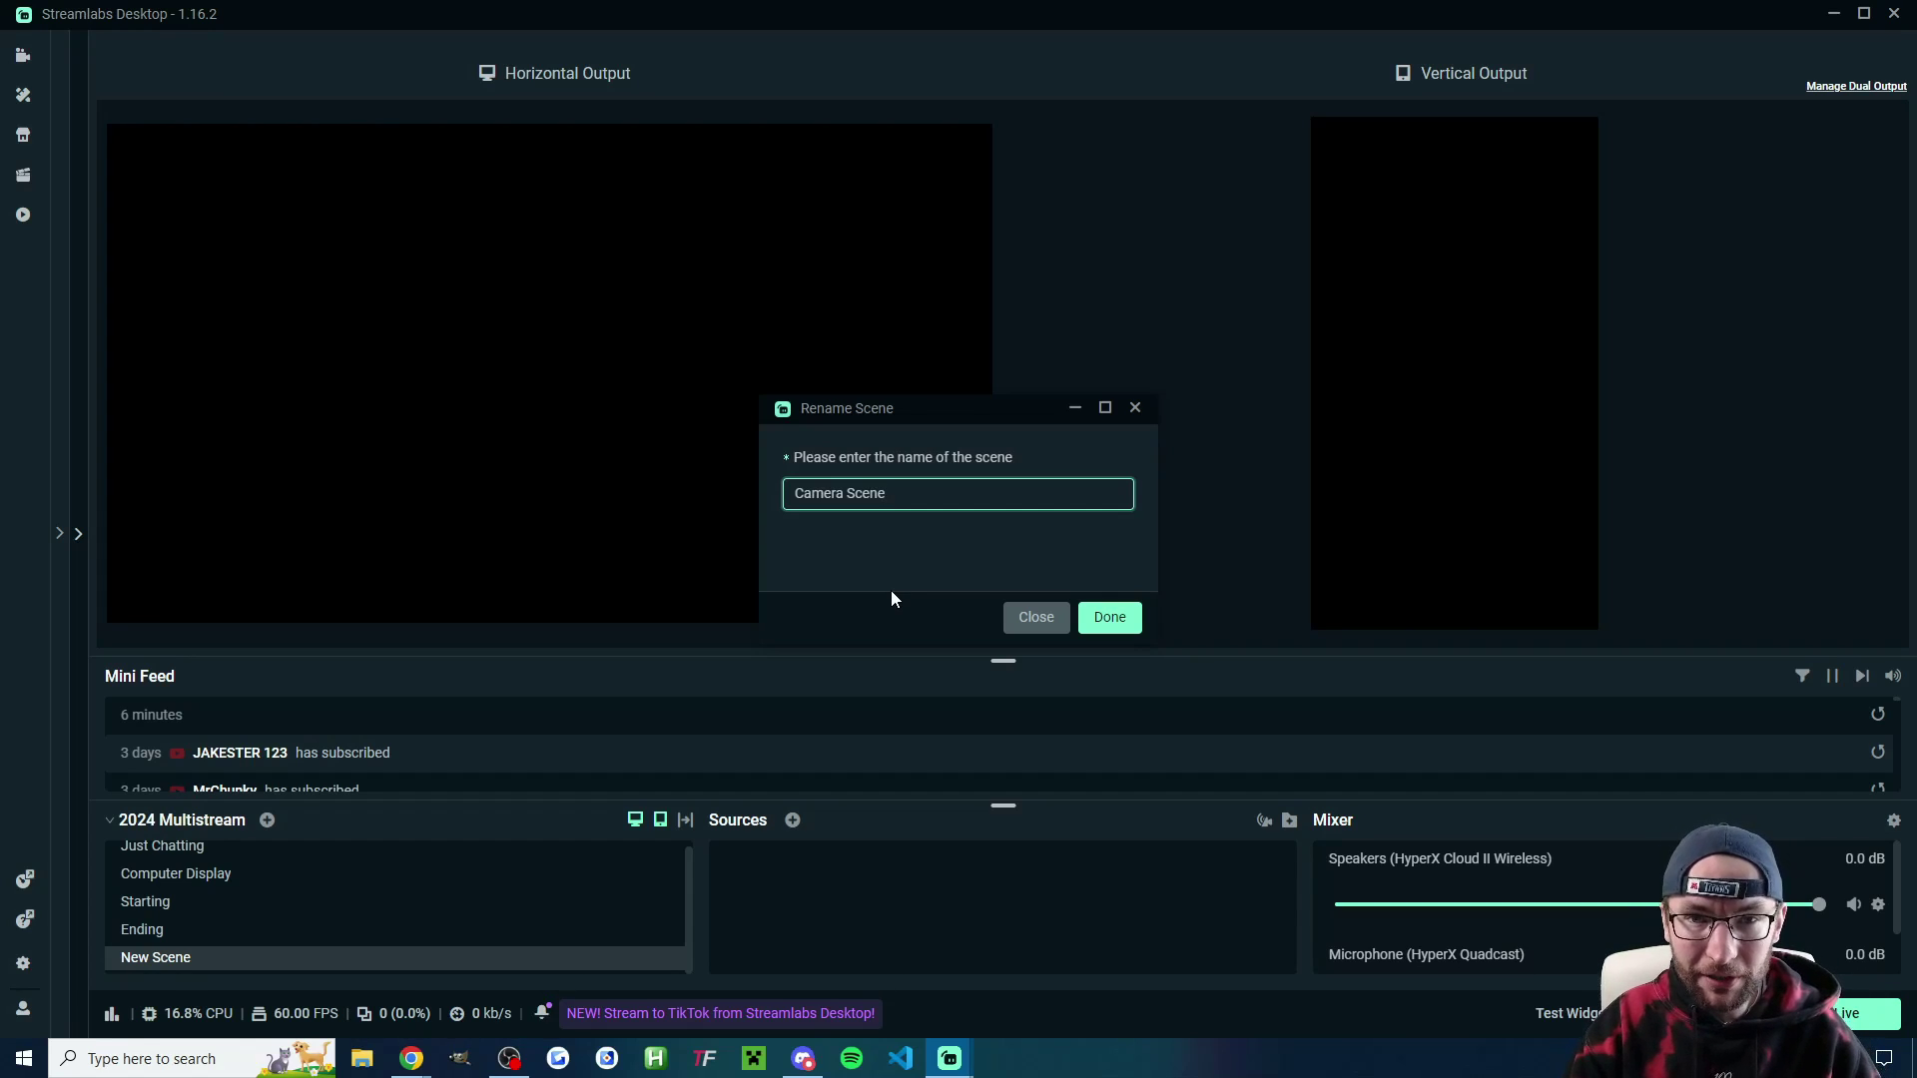
click(1106, 617)
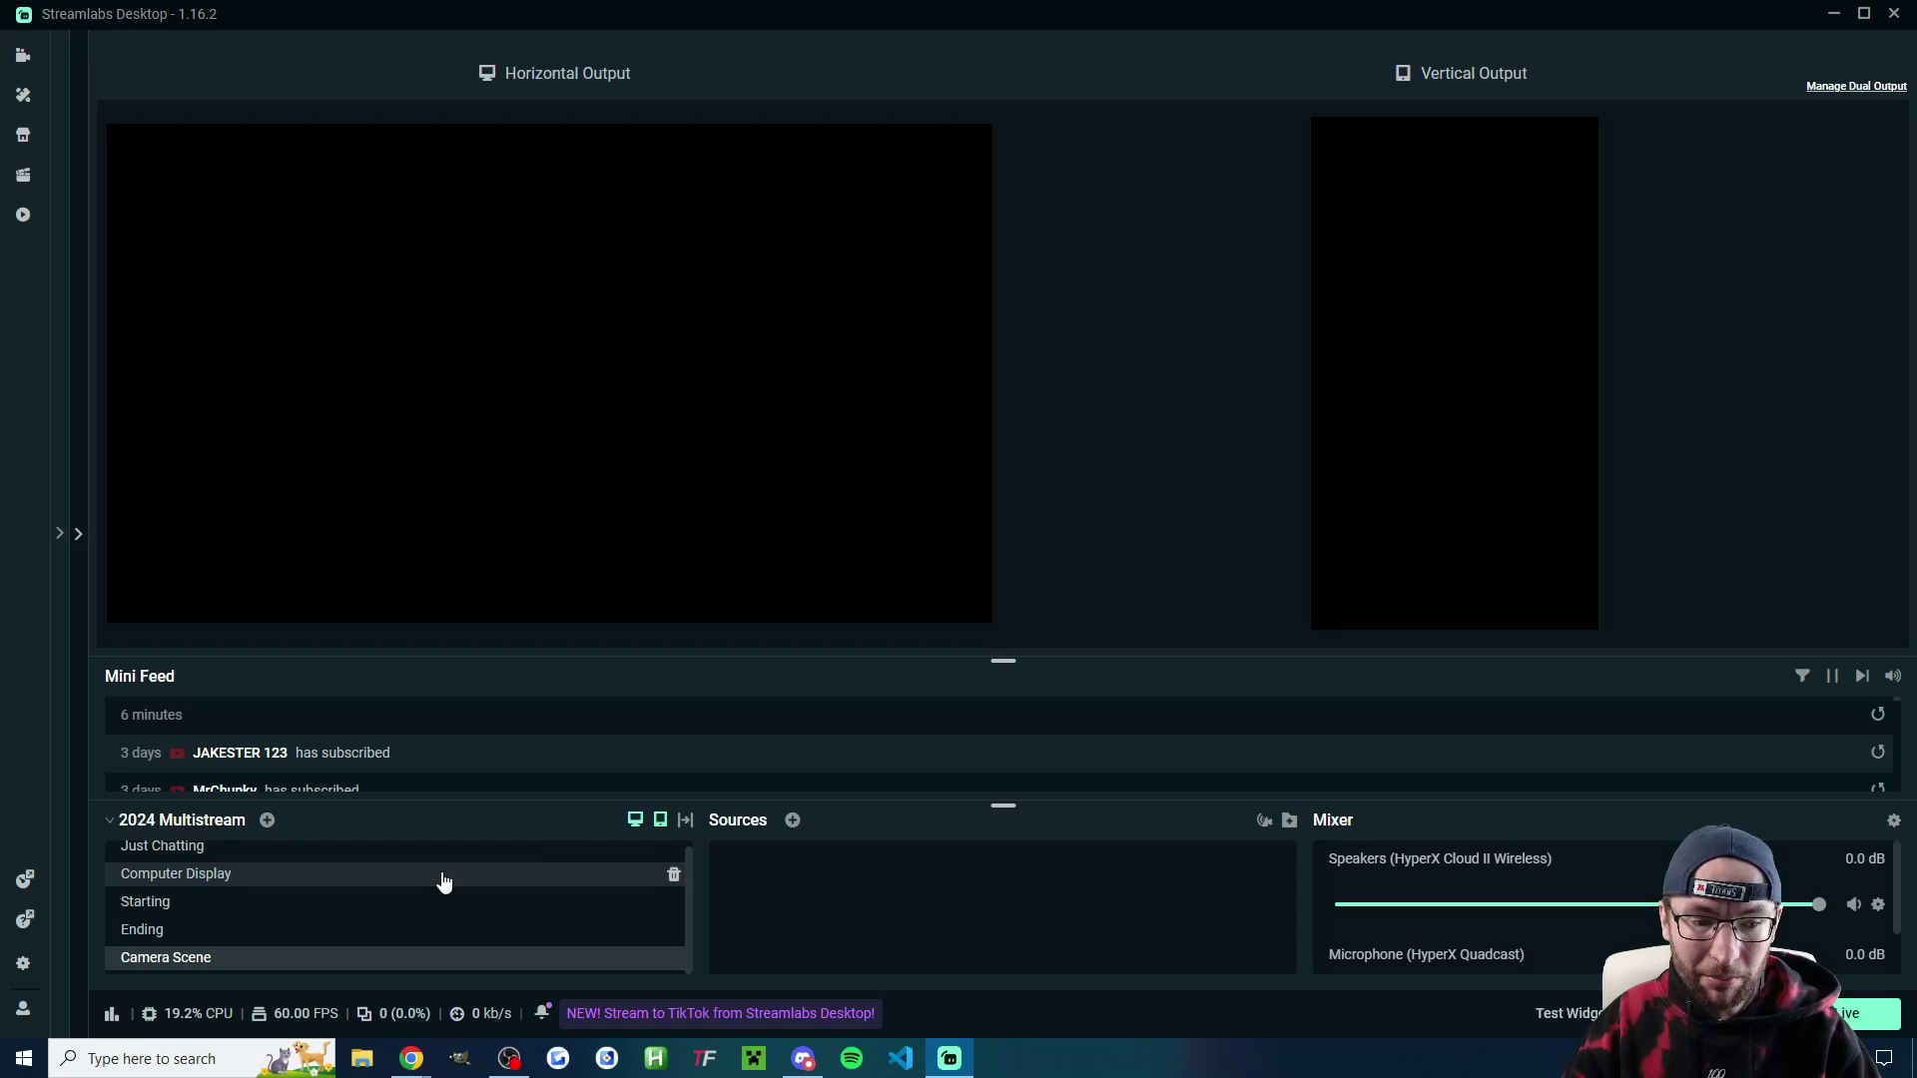
Step: Add another scene named "Display Scene" to the 2024 Multistream collection
click(267, 821)
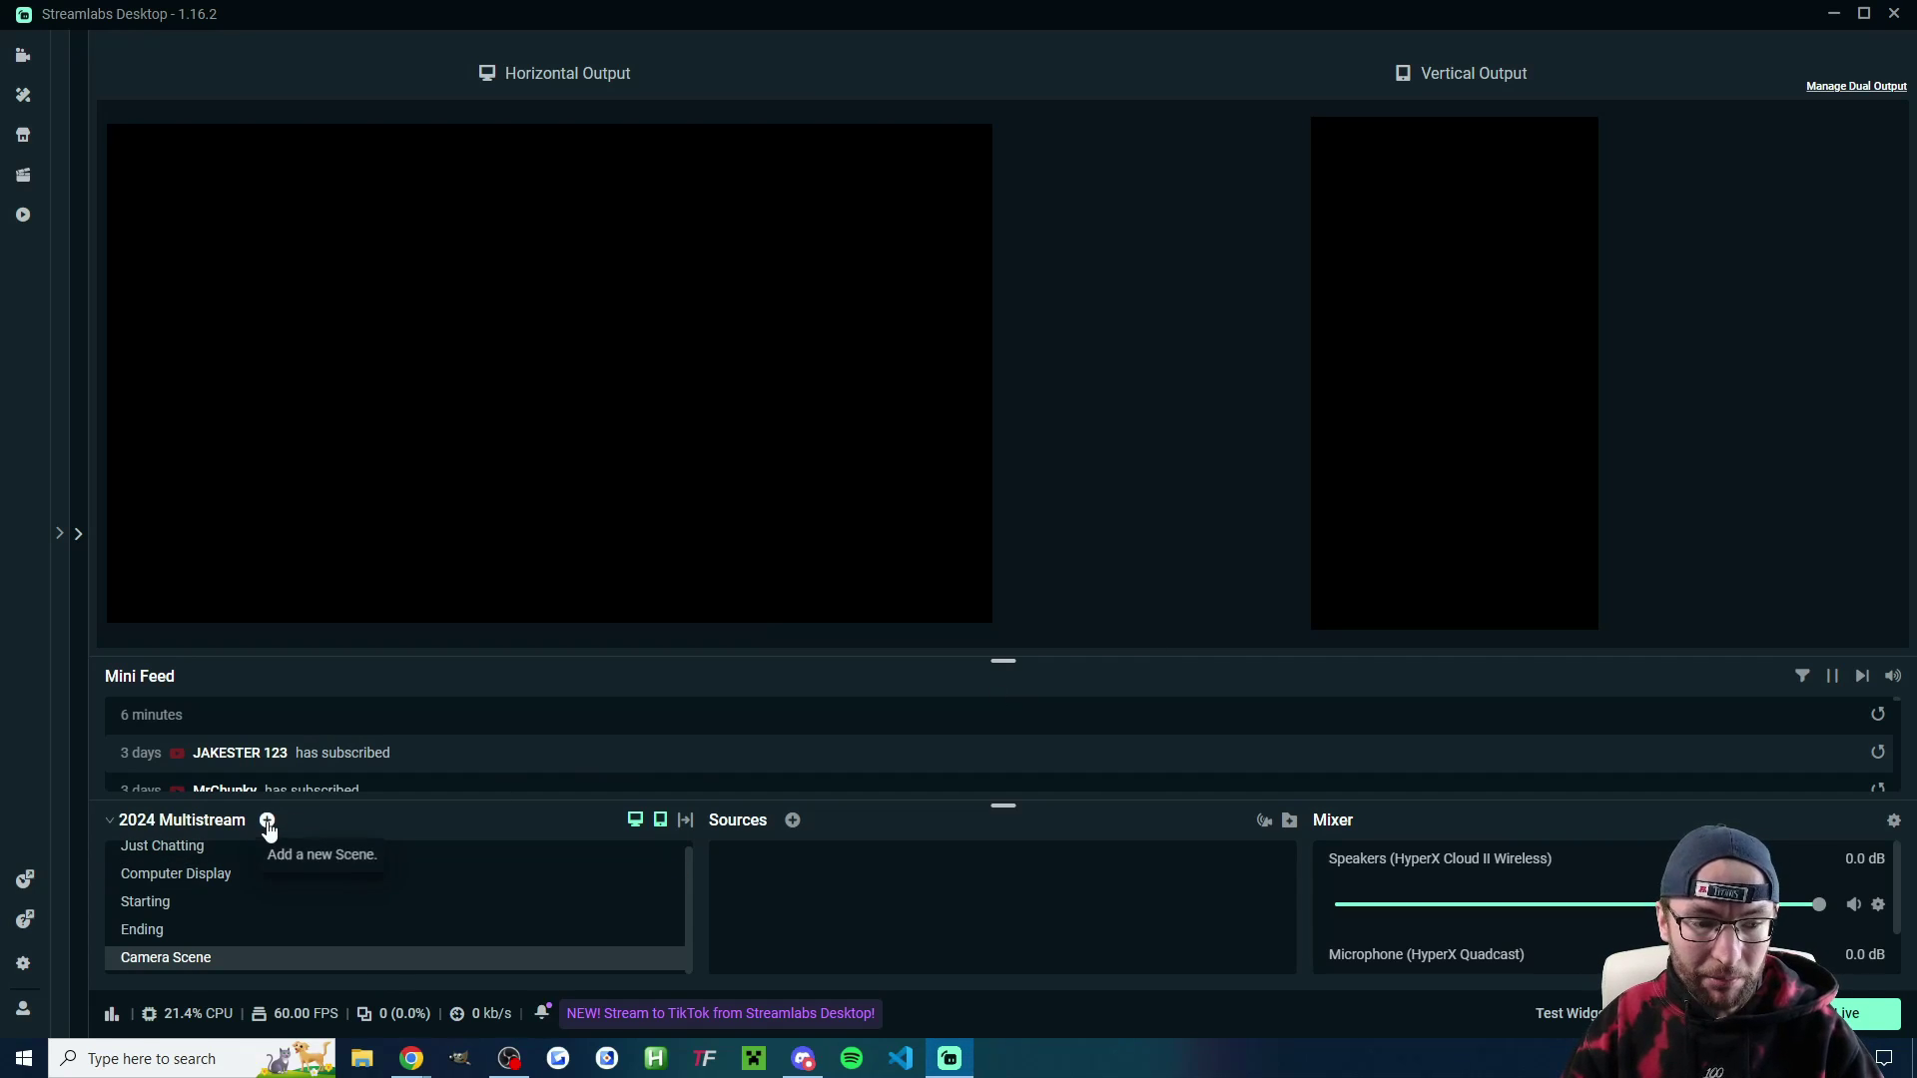
click(268, 821)
text(Display Scene)
click(1102, 617)
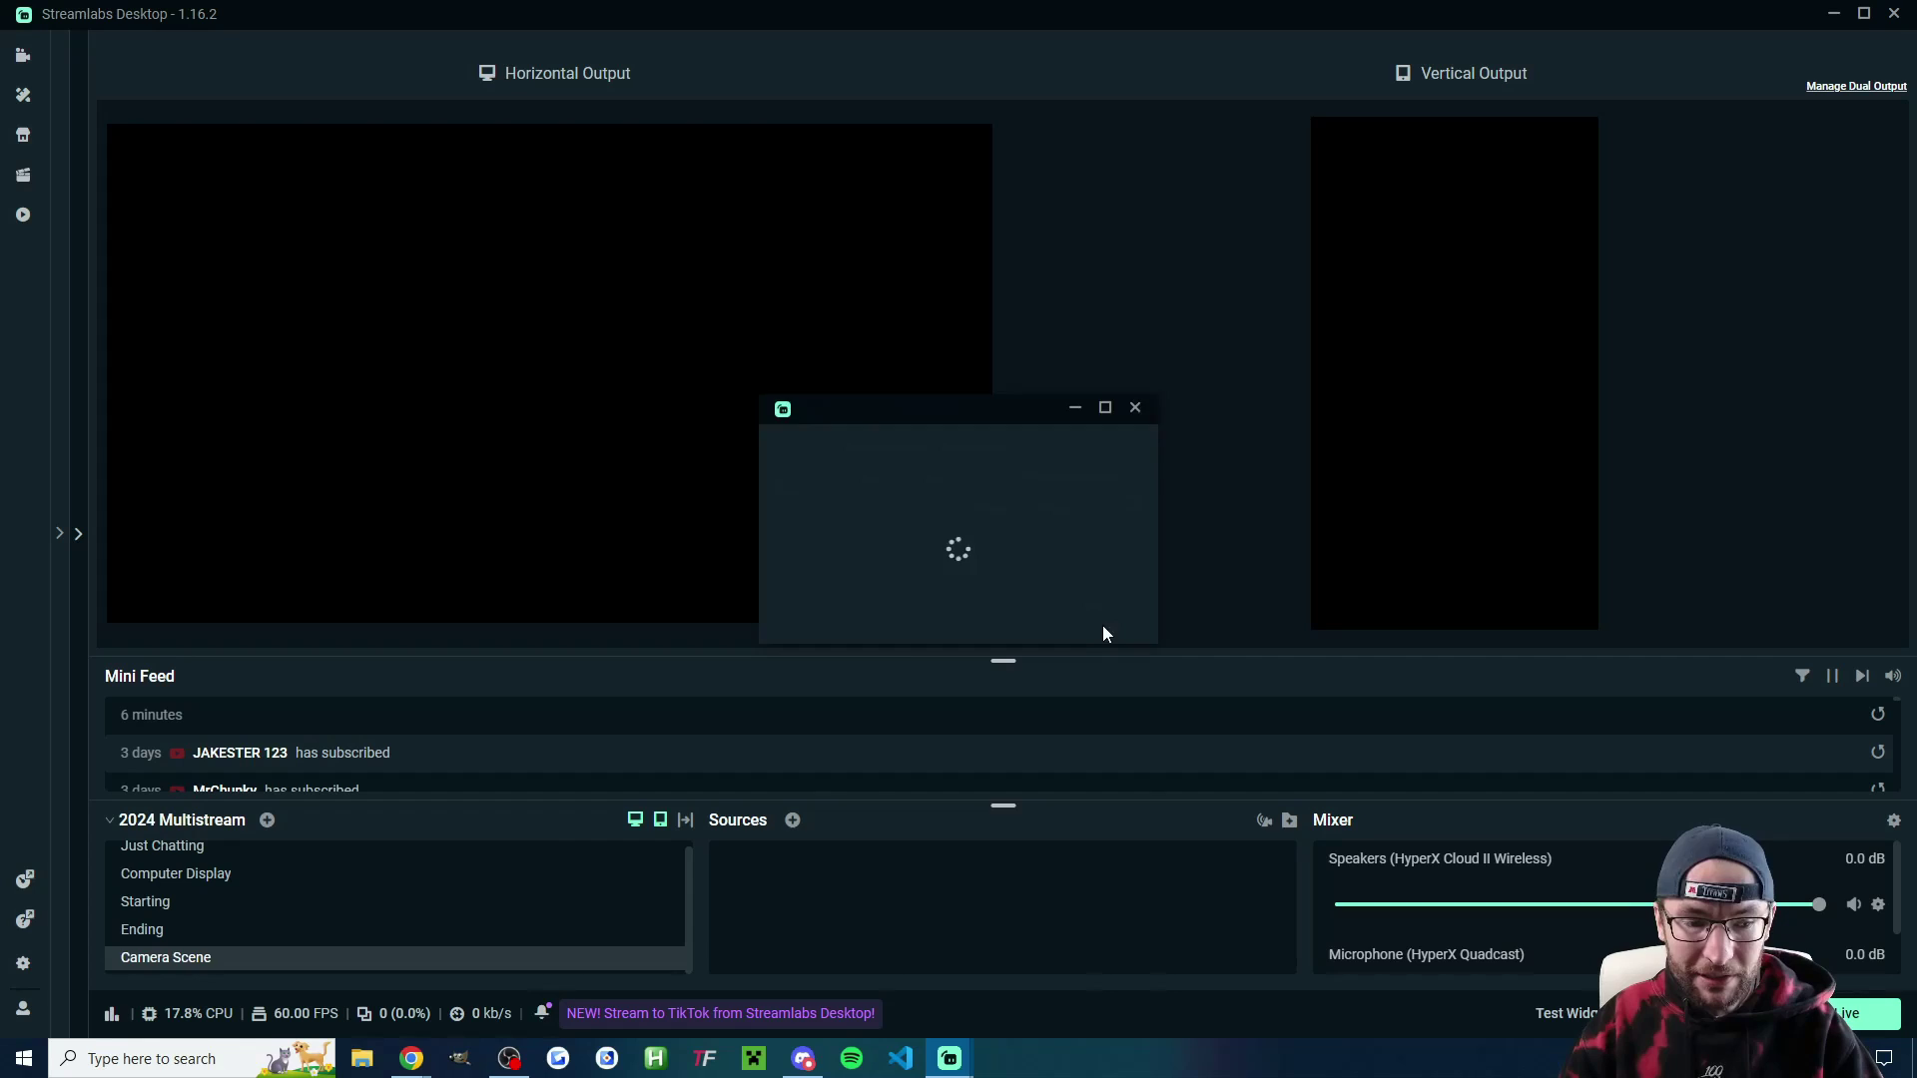
Step: Add a new Video Capture Device source to Camera Scene instead of reusing an existing camera source
scroll(299, 903, down, 1)
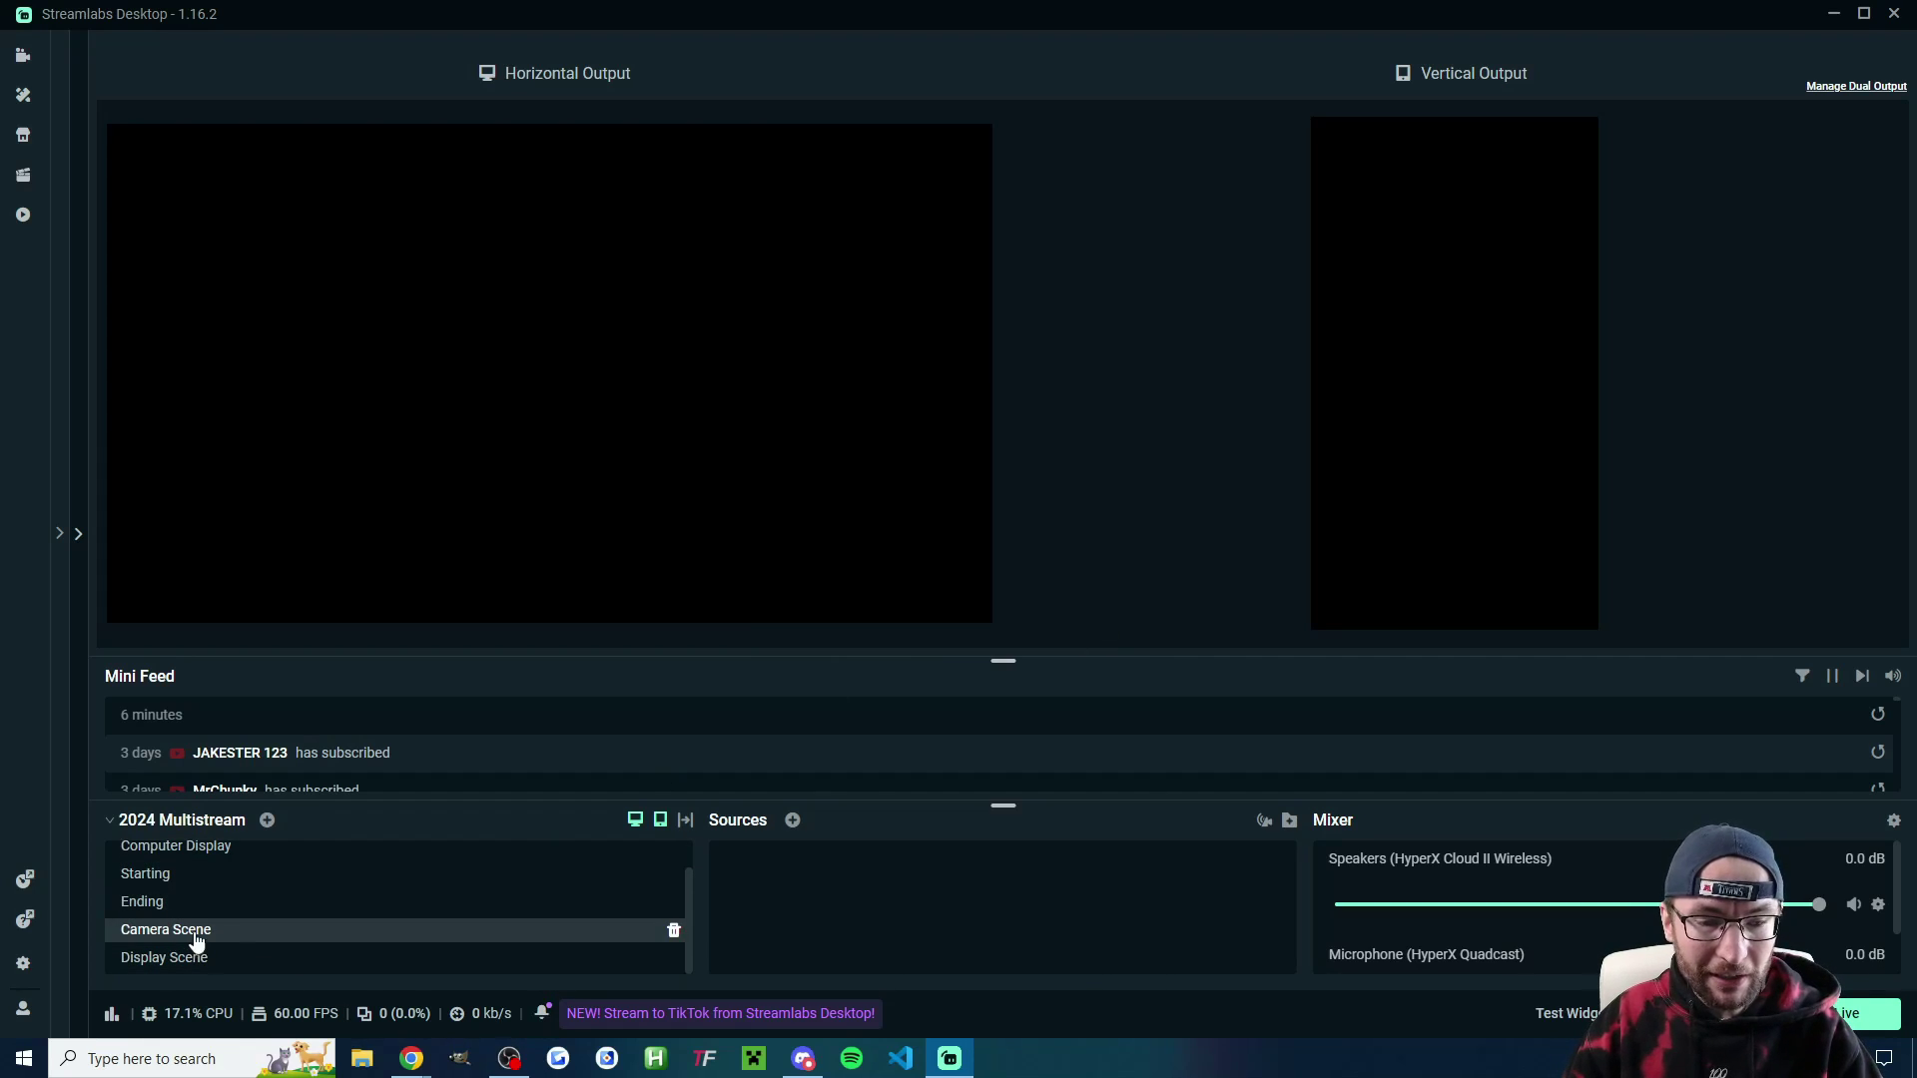
click(793, 820)
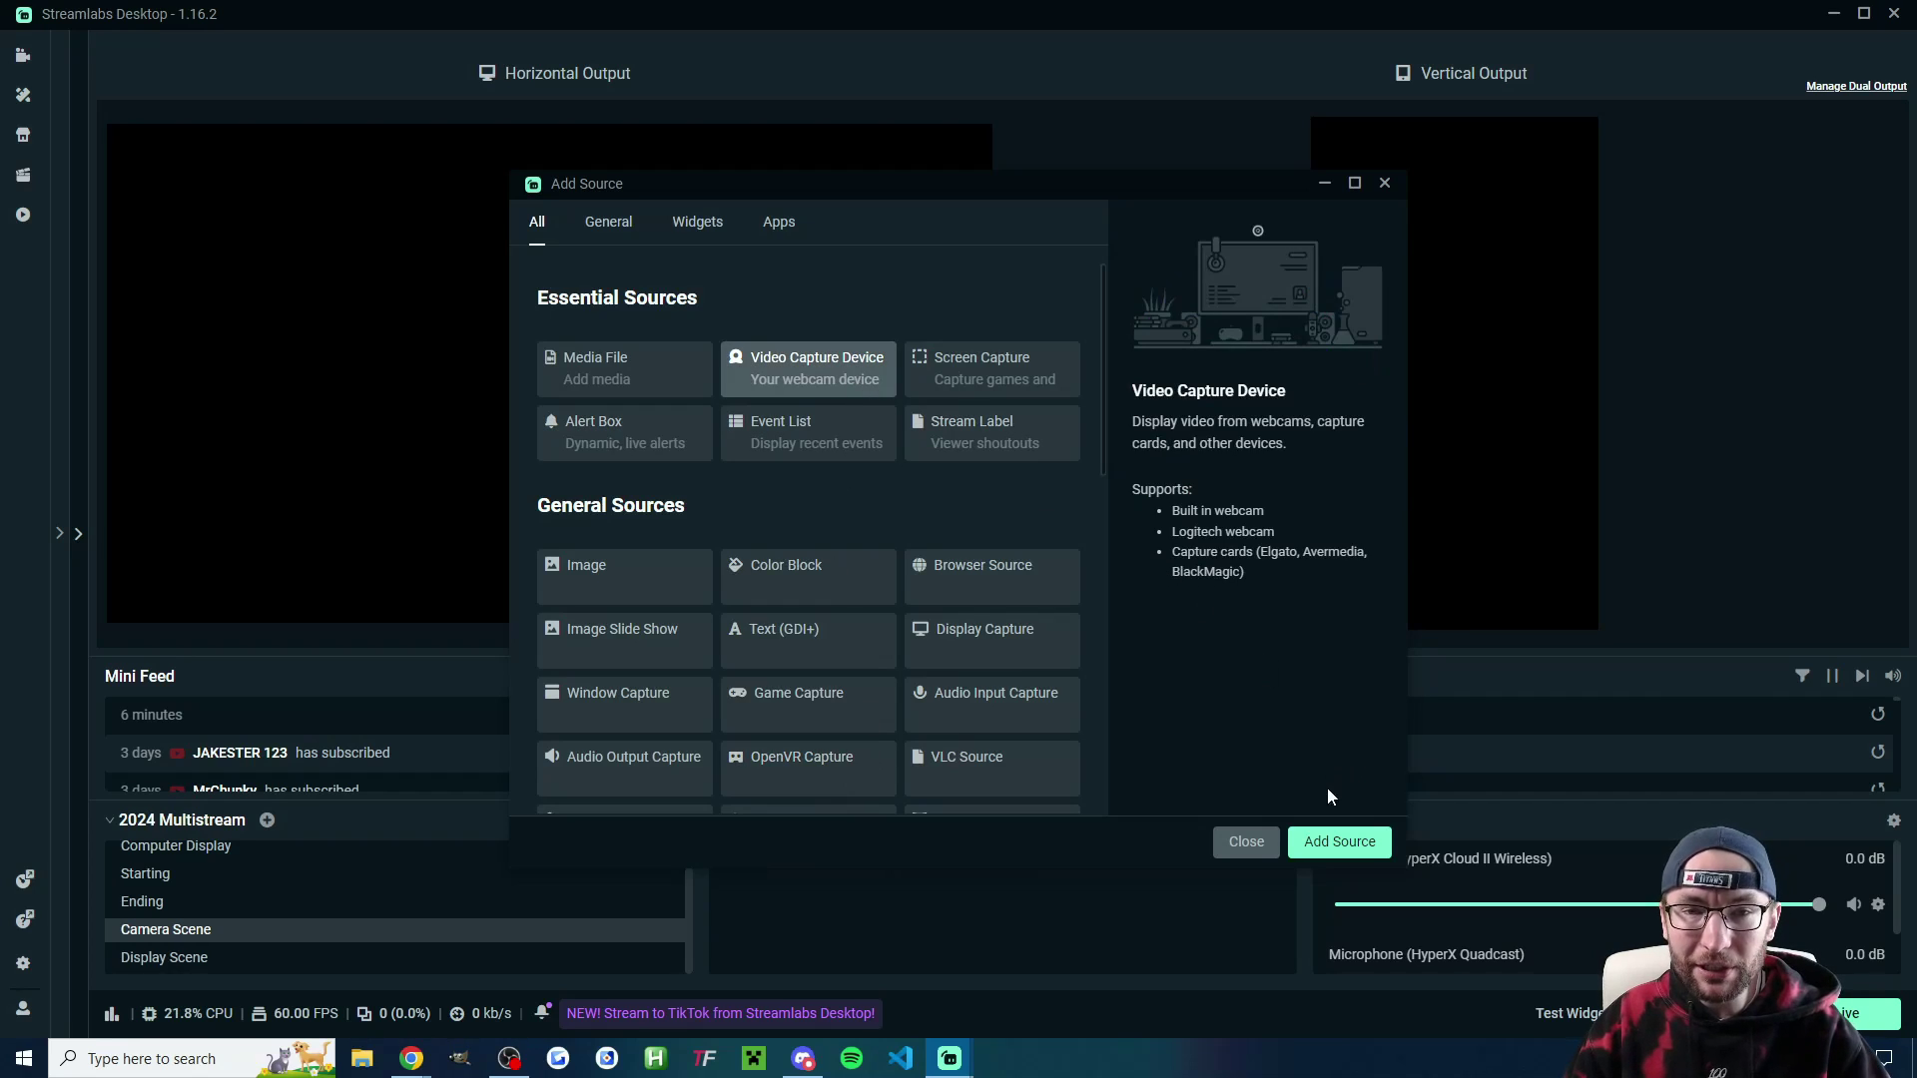
click(1338, 843)
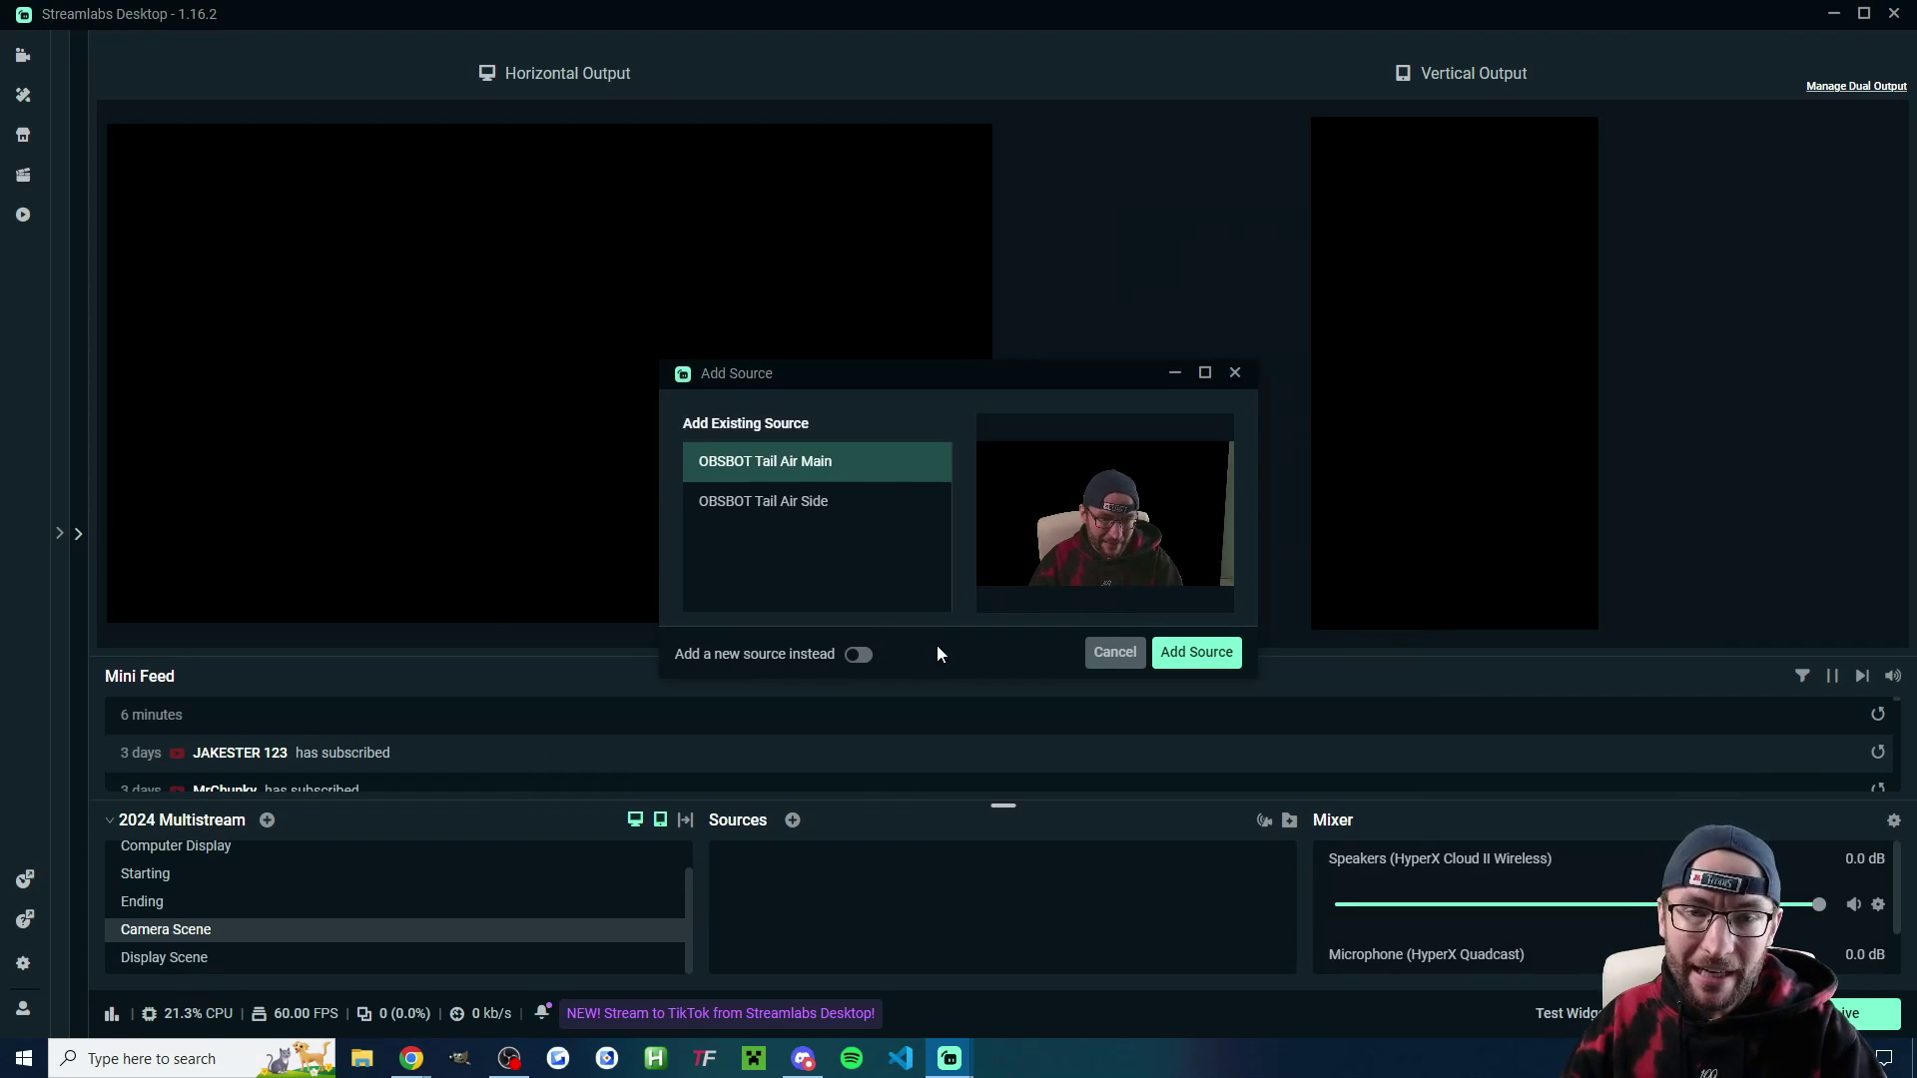
click(856, 656)
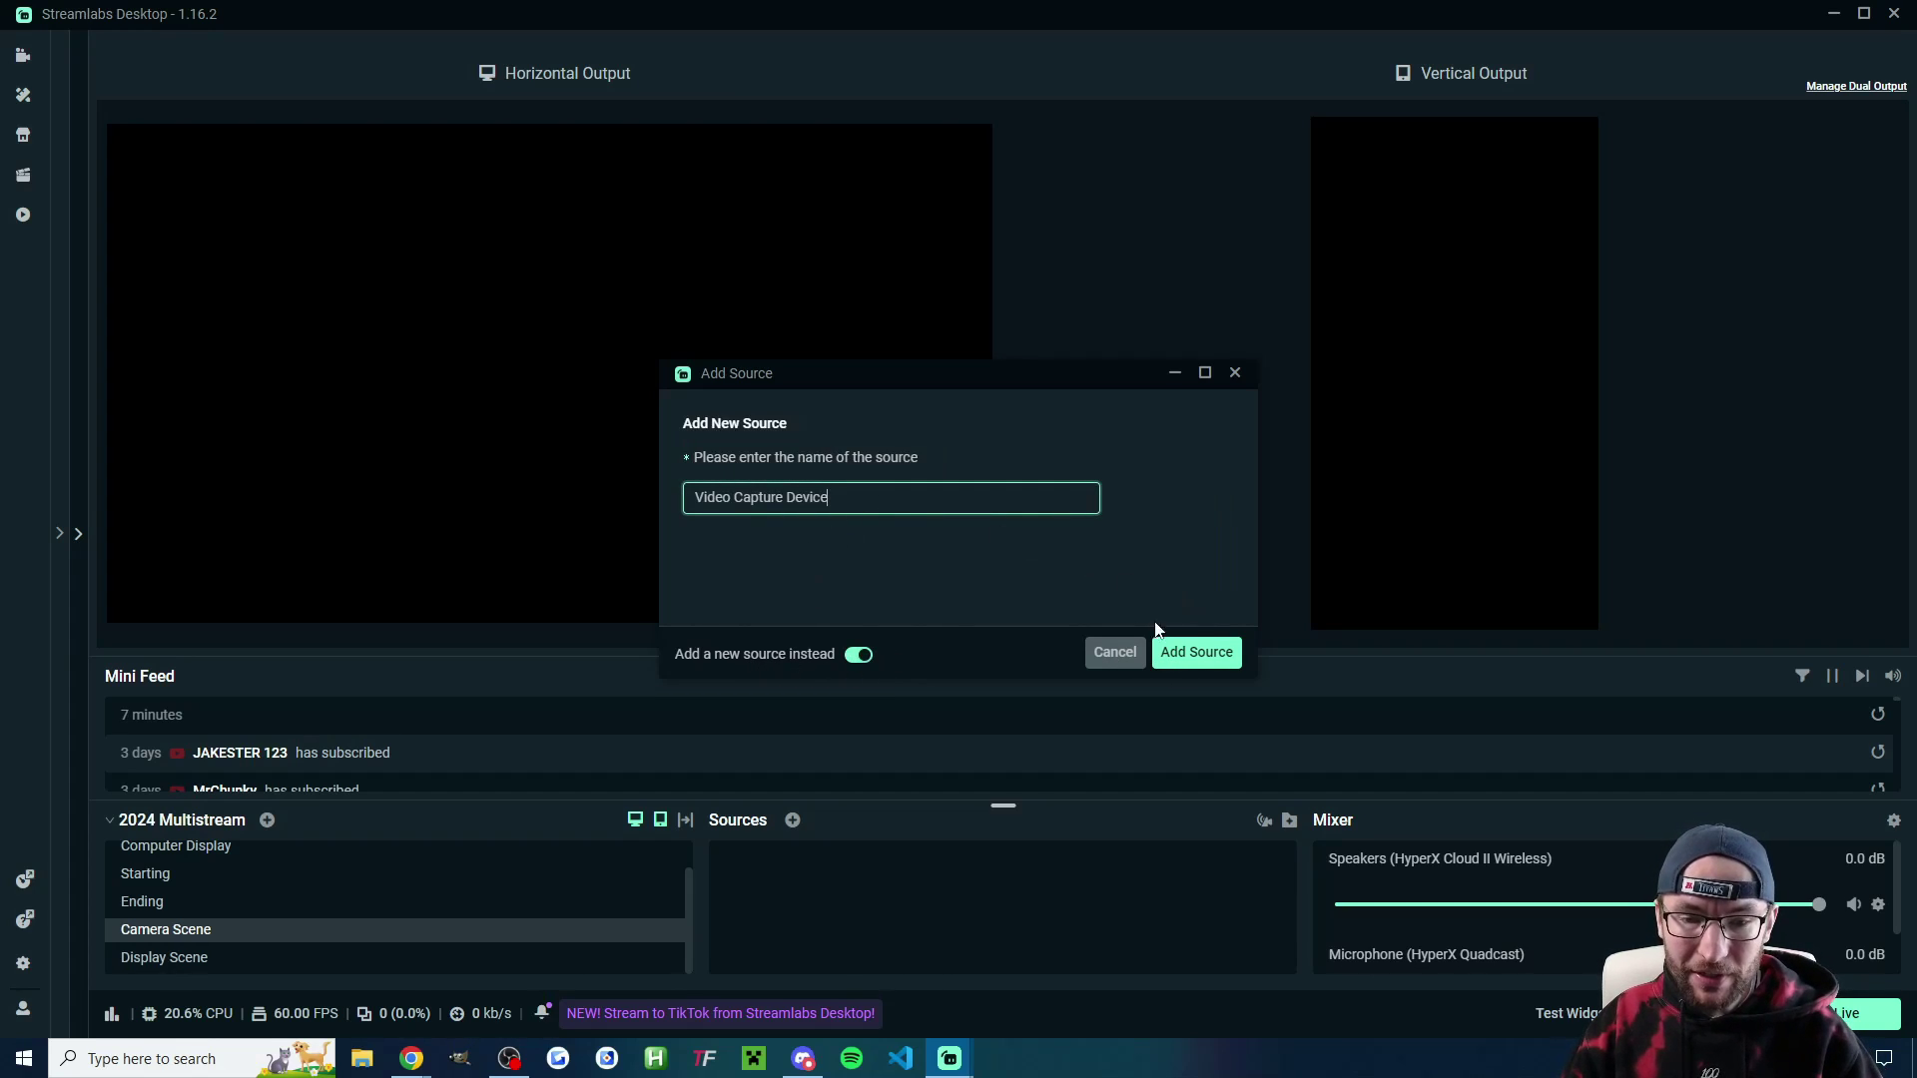
click(1218, 654)
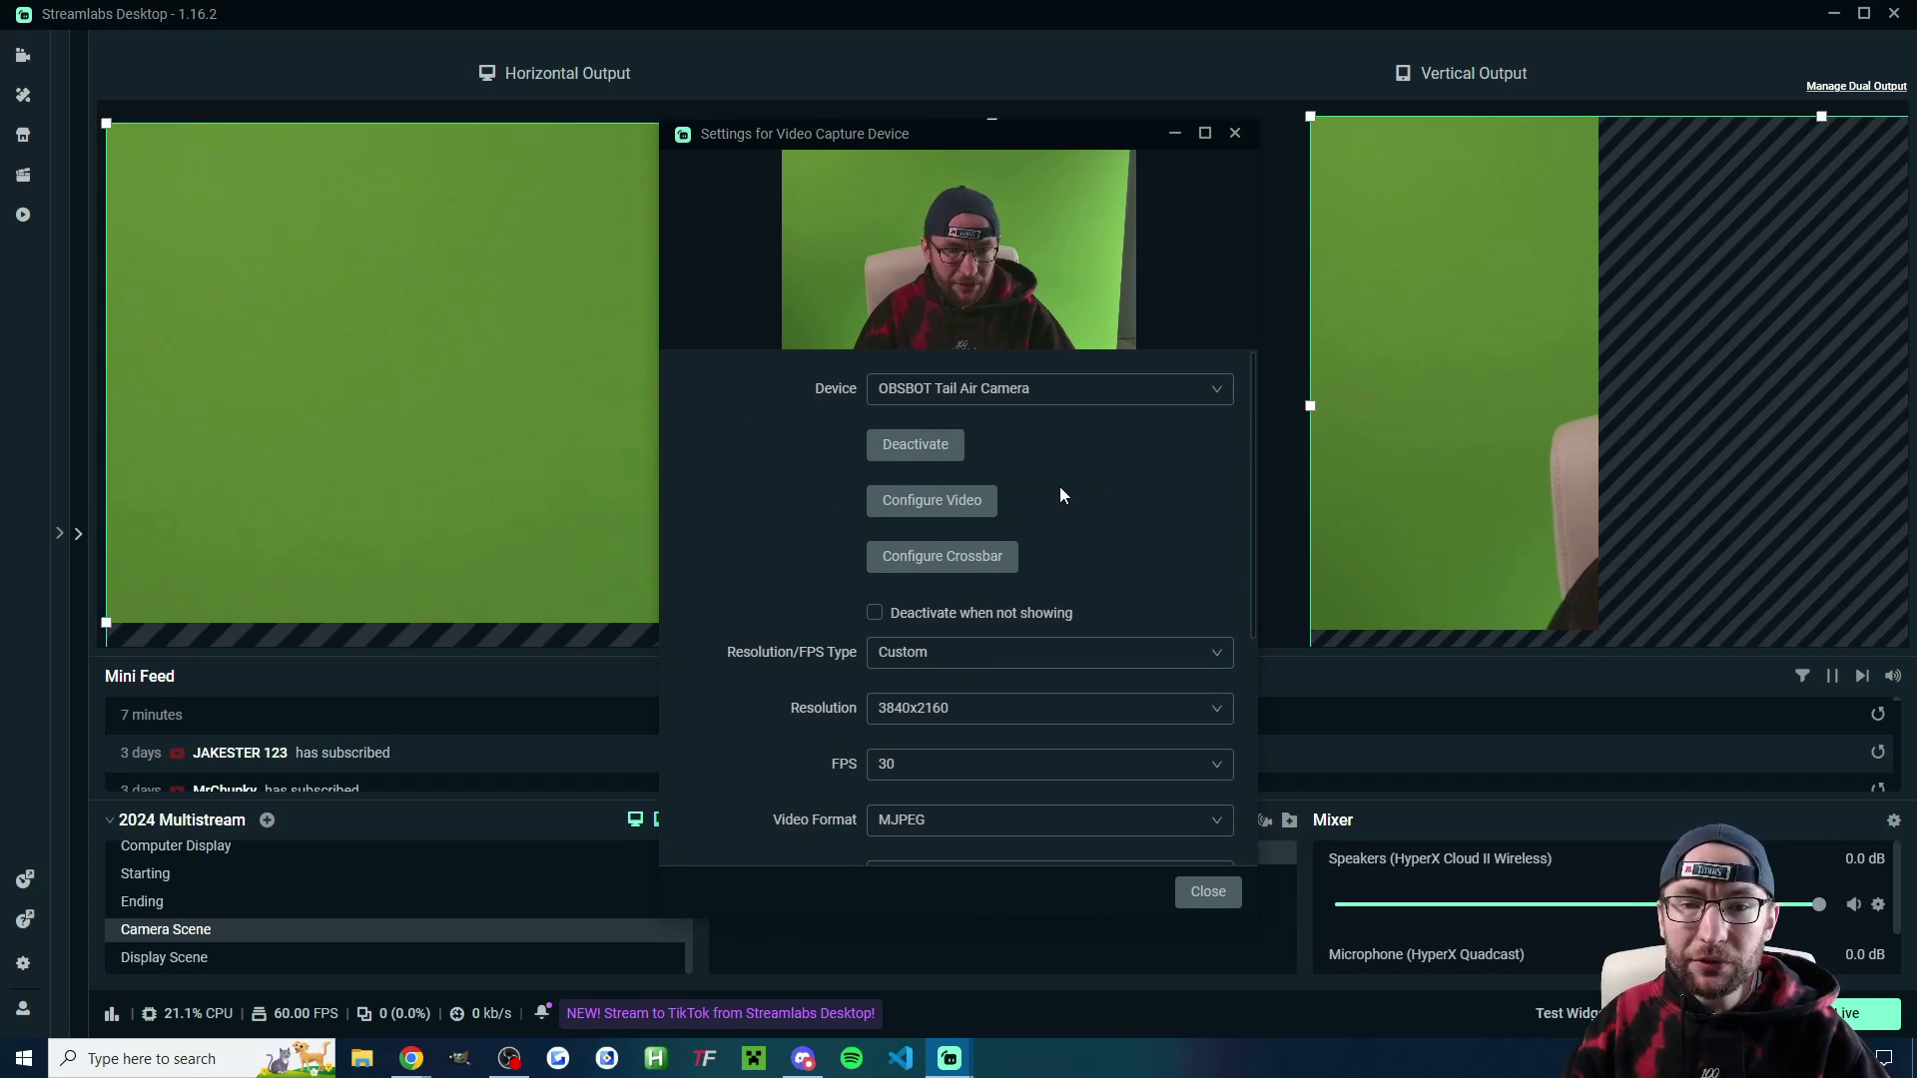
Step: Set the capture device's resolution to 3840x2160, keep its frame rate at 30 FPS, and close its settings
scroll(799, 544, down, 2)
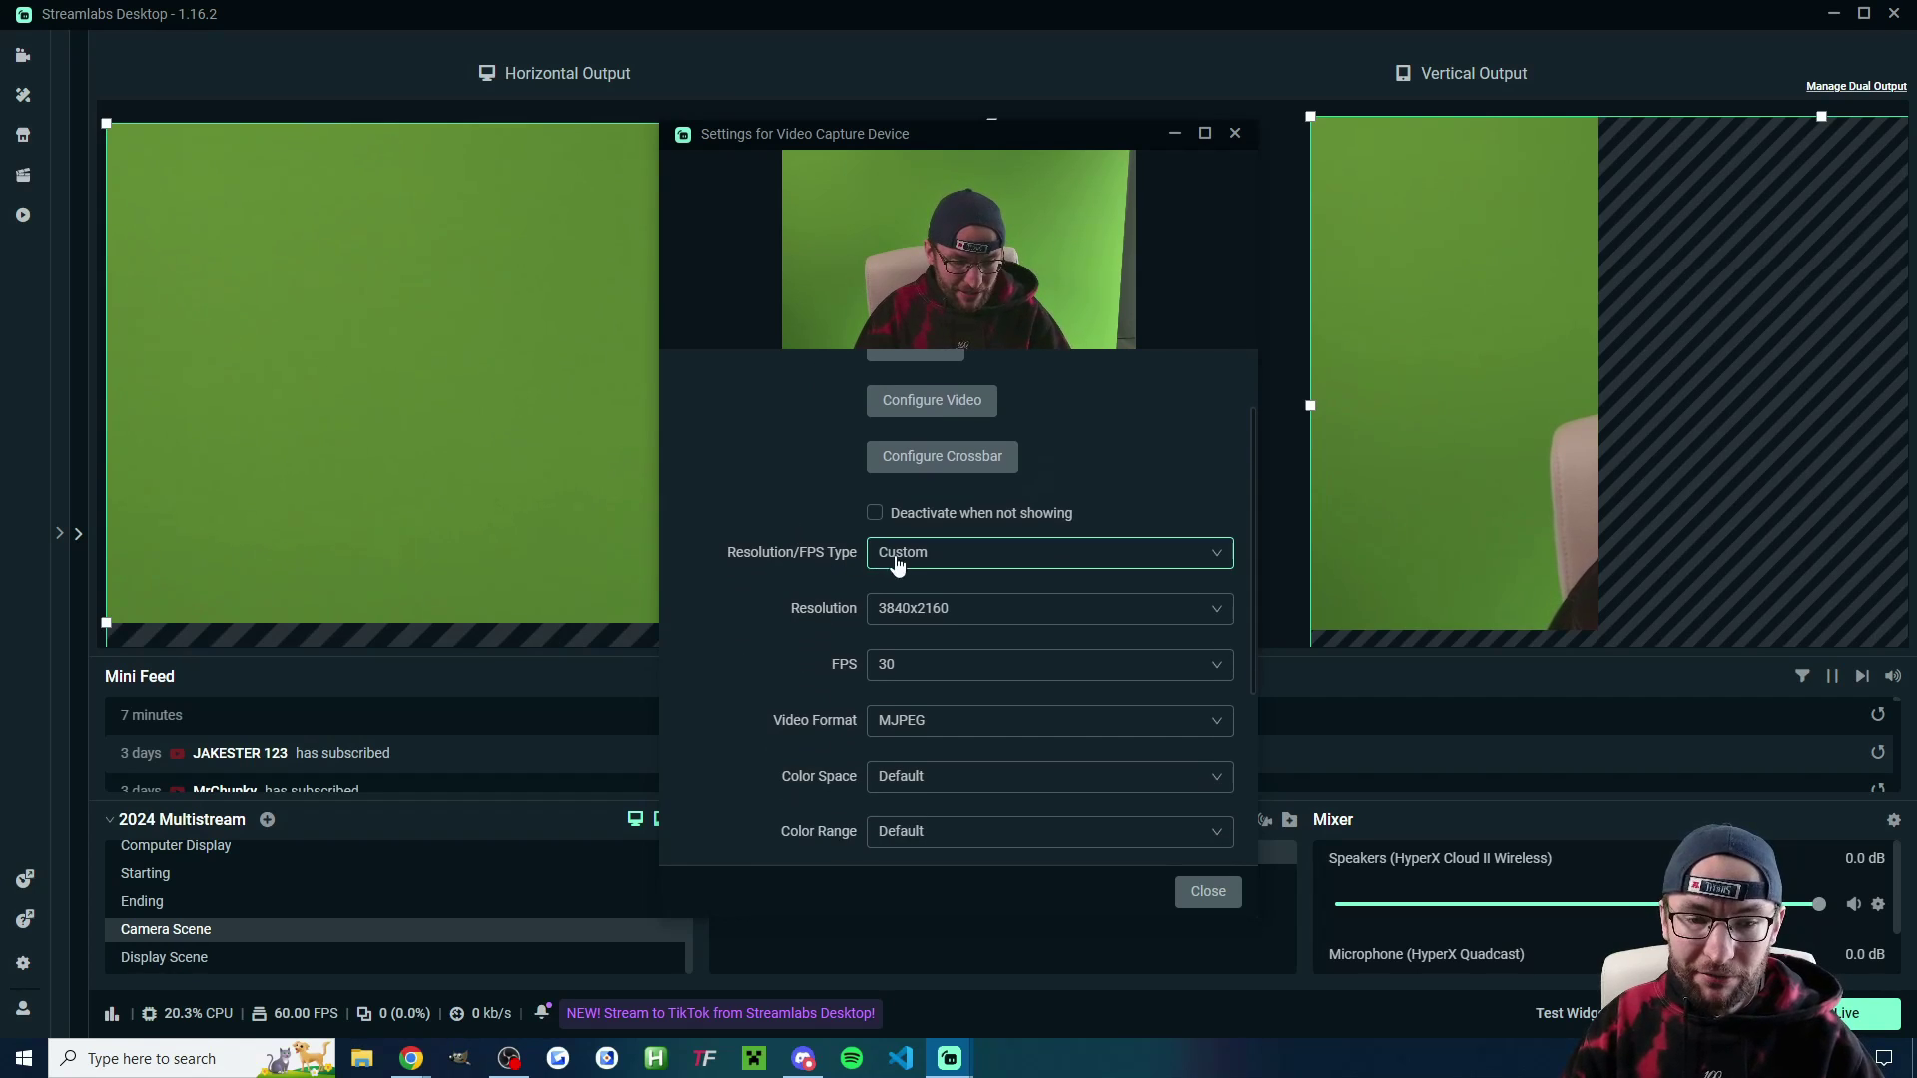
click(912, 509)
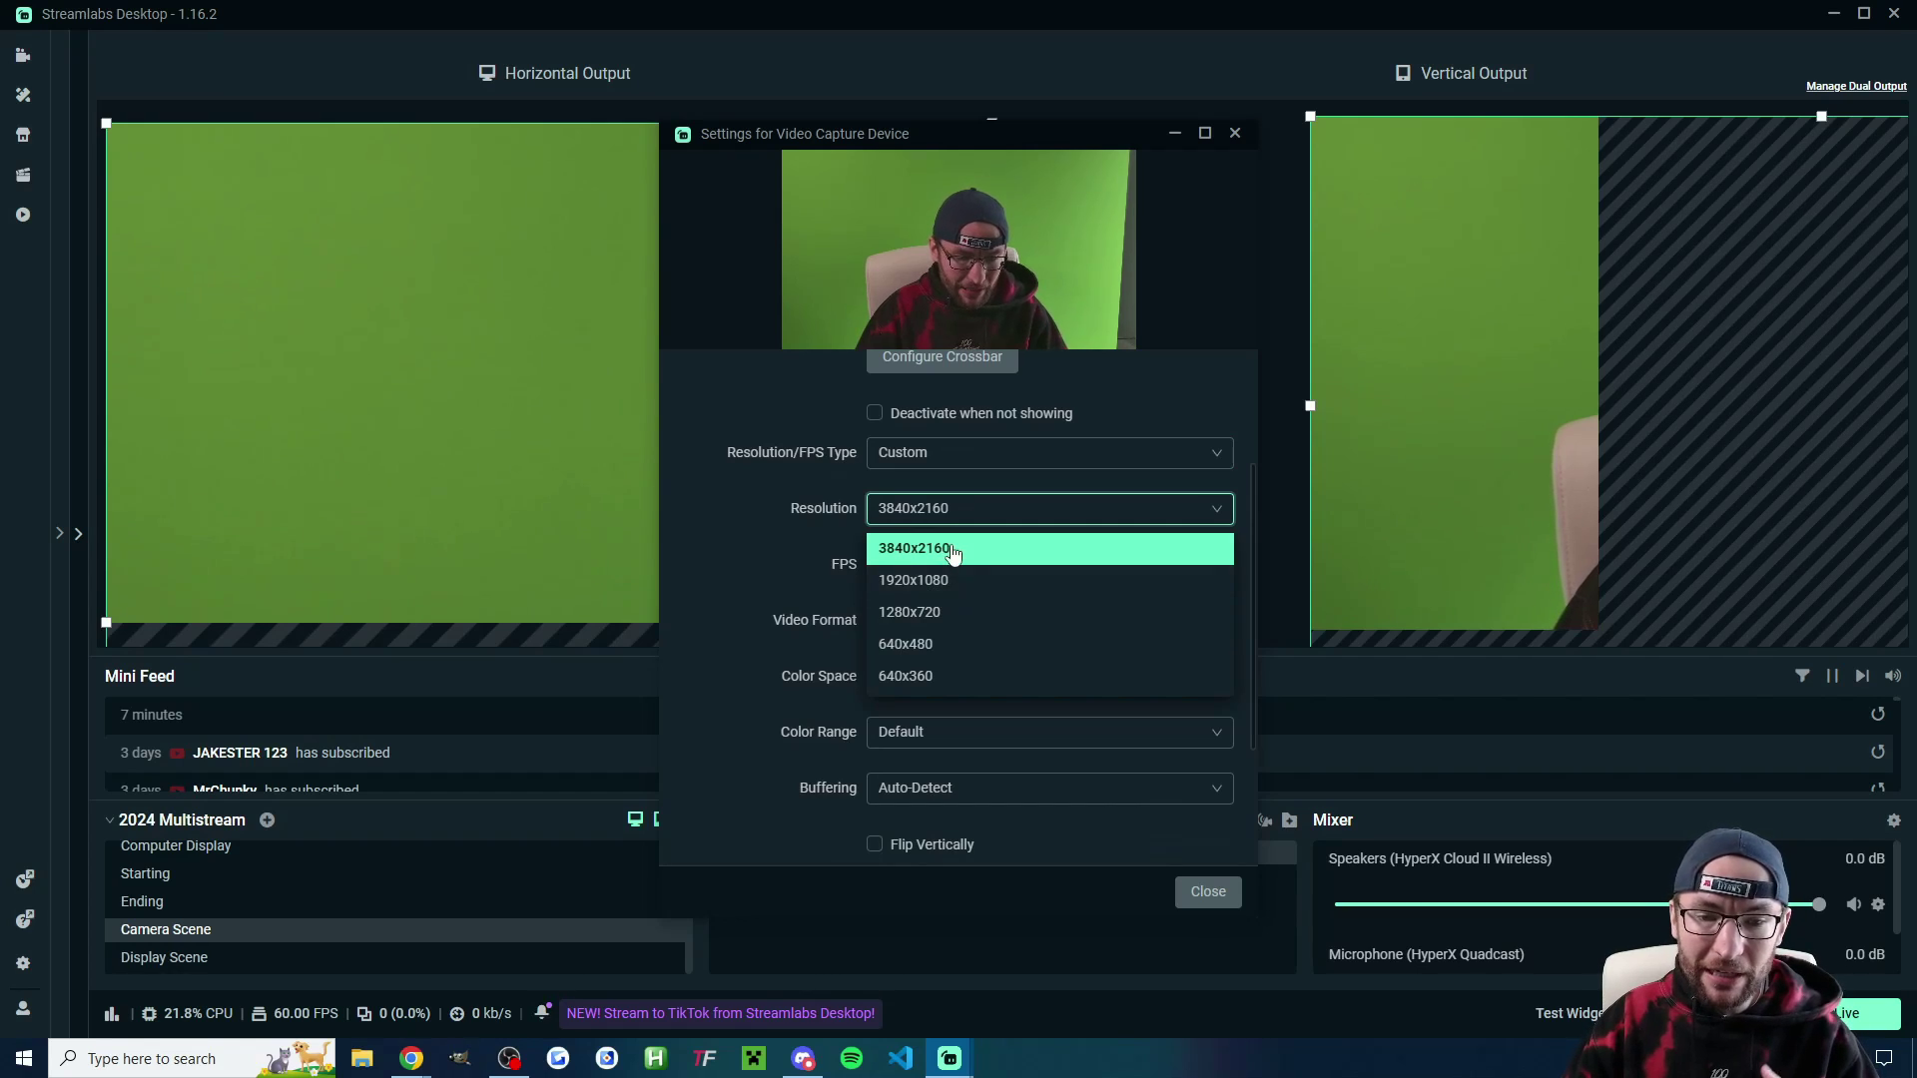
click(938, 549)
click(944, 564)
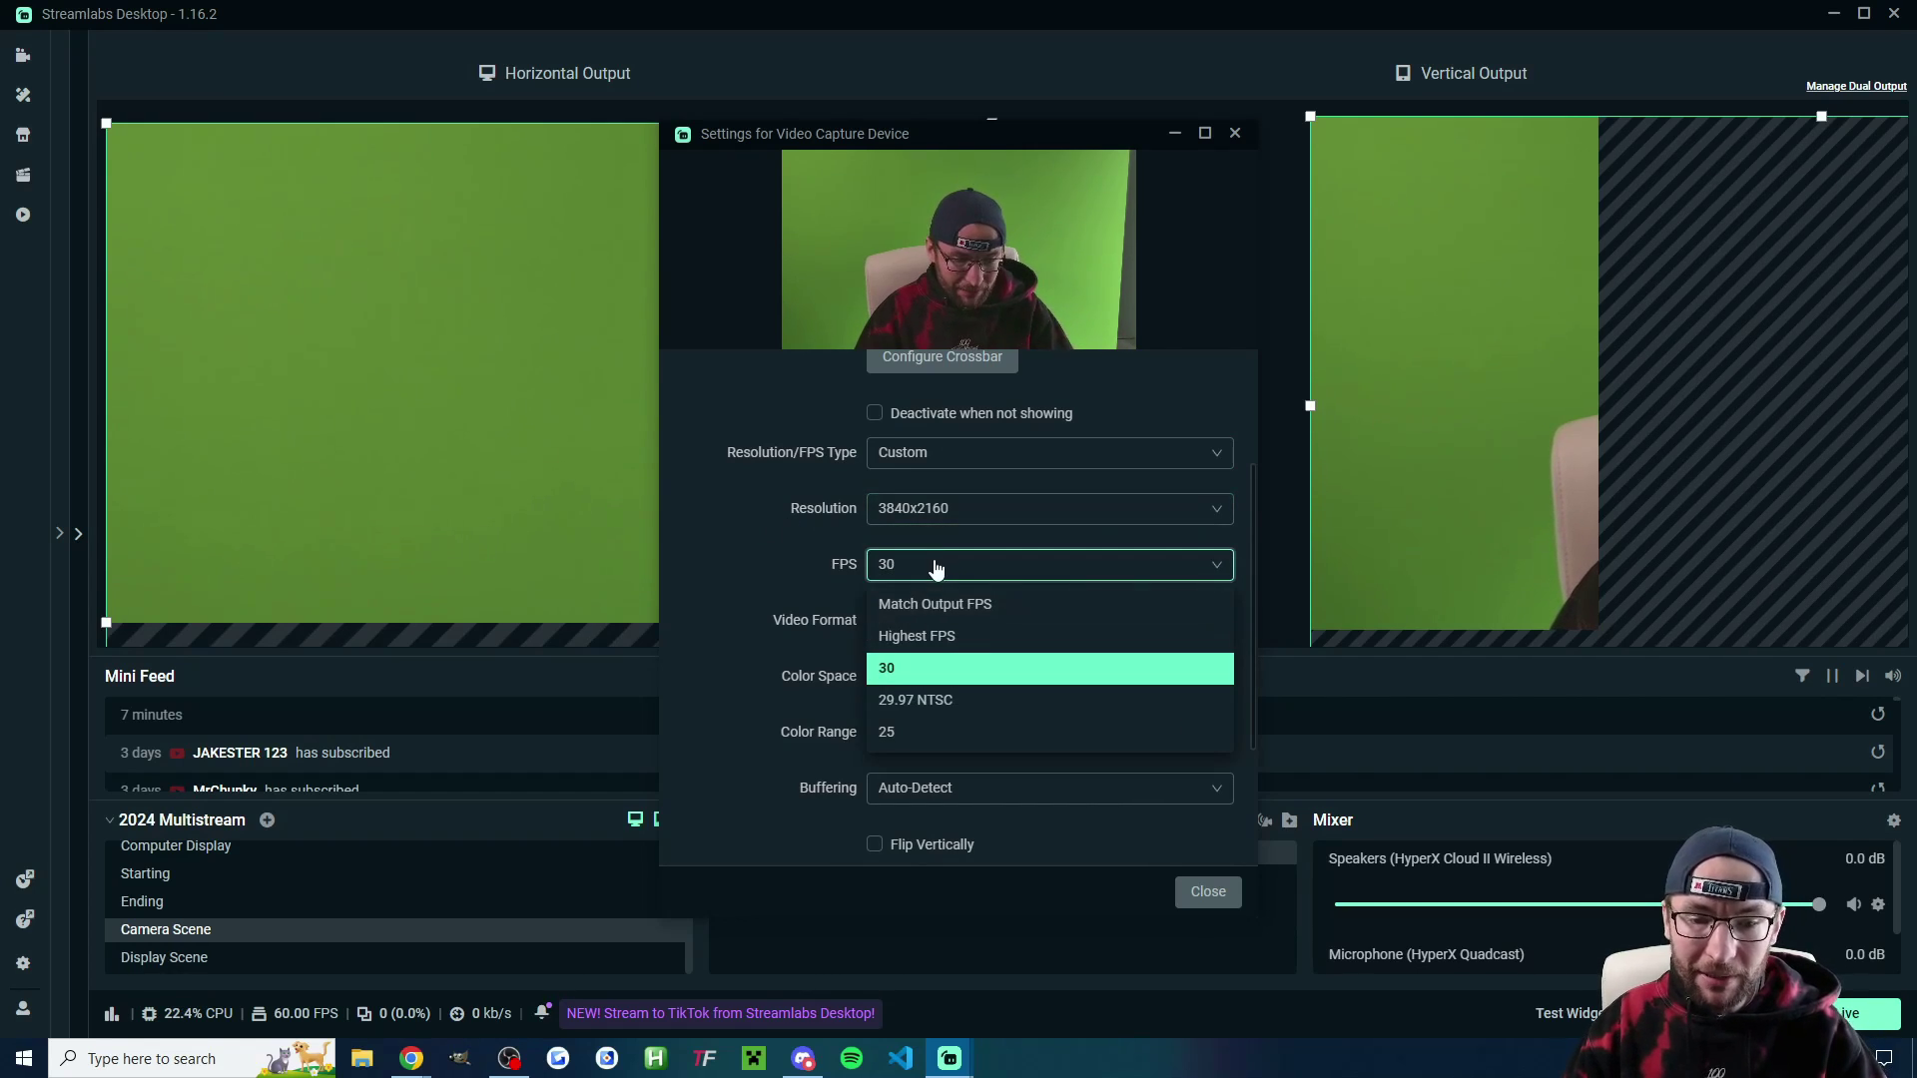
click(771, 520)
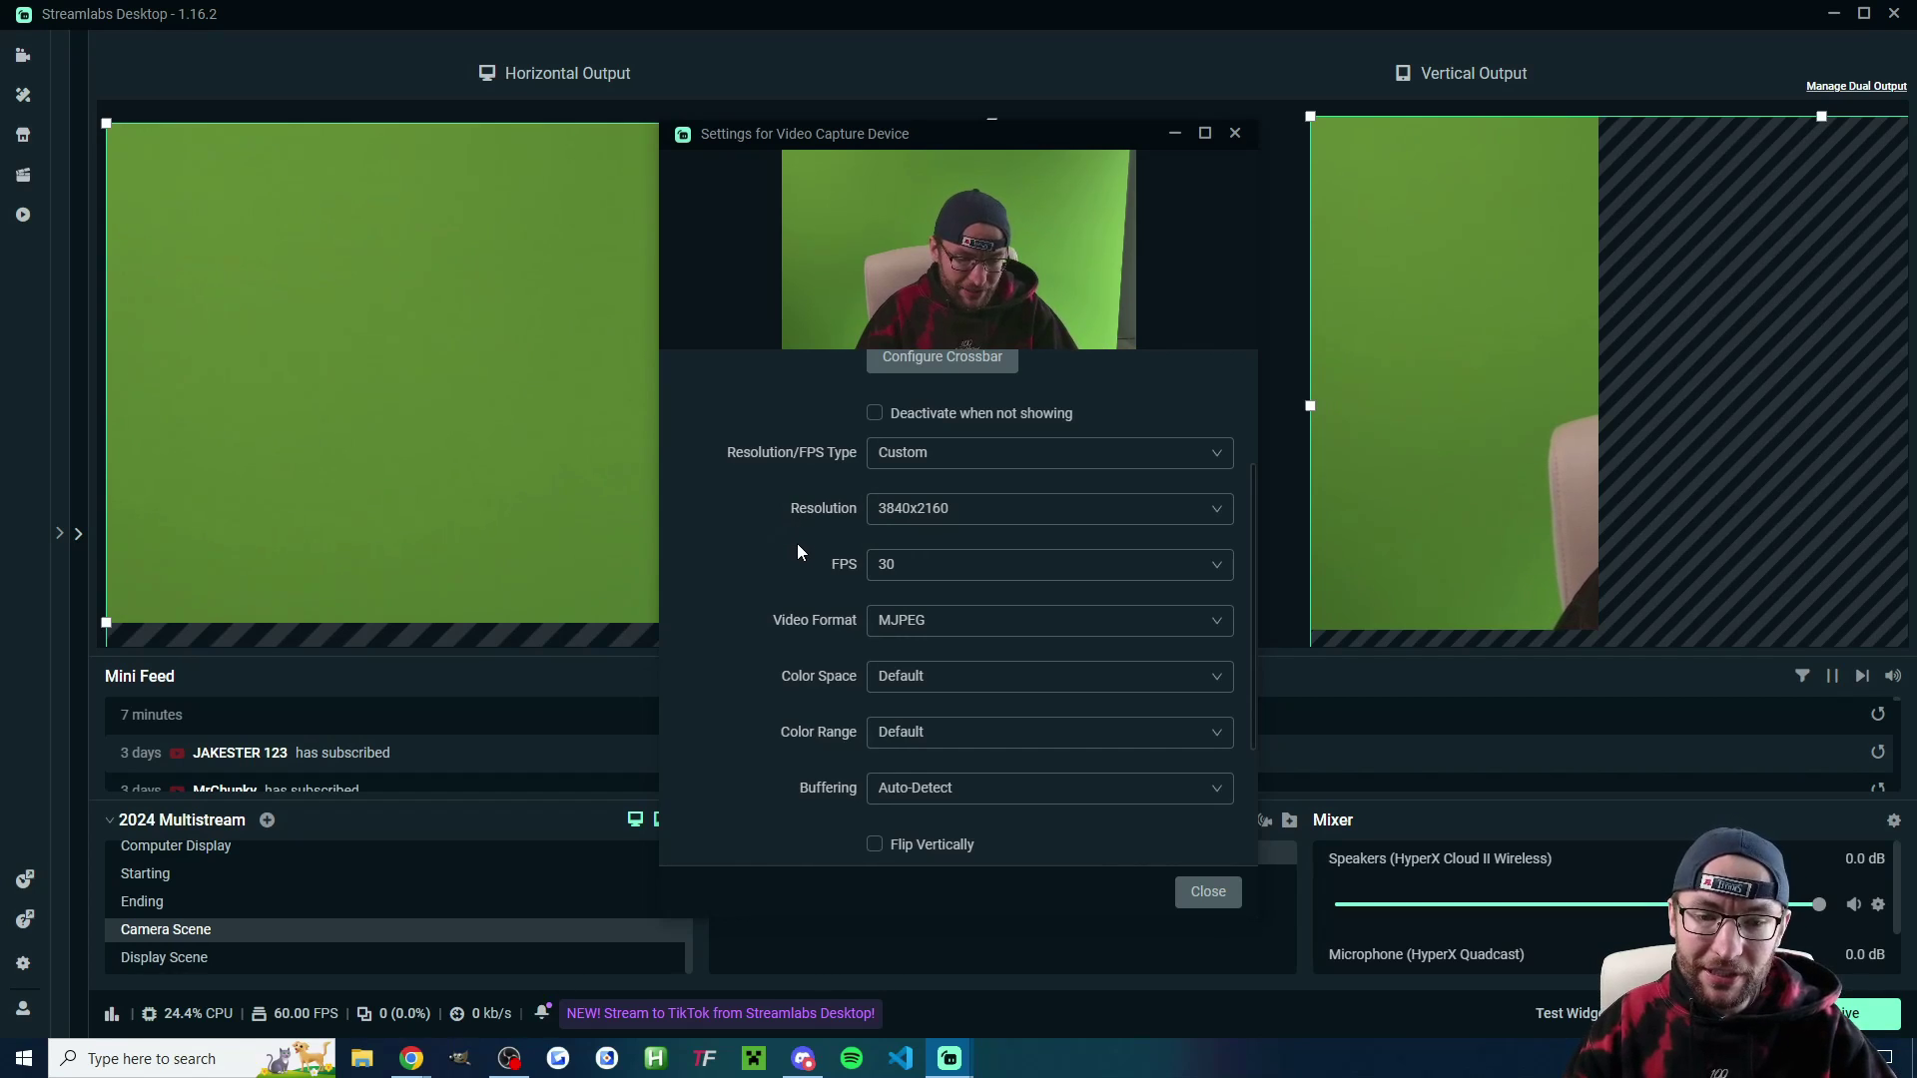
scroll(794, 539, down, 2)
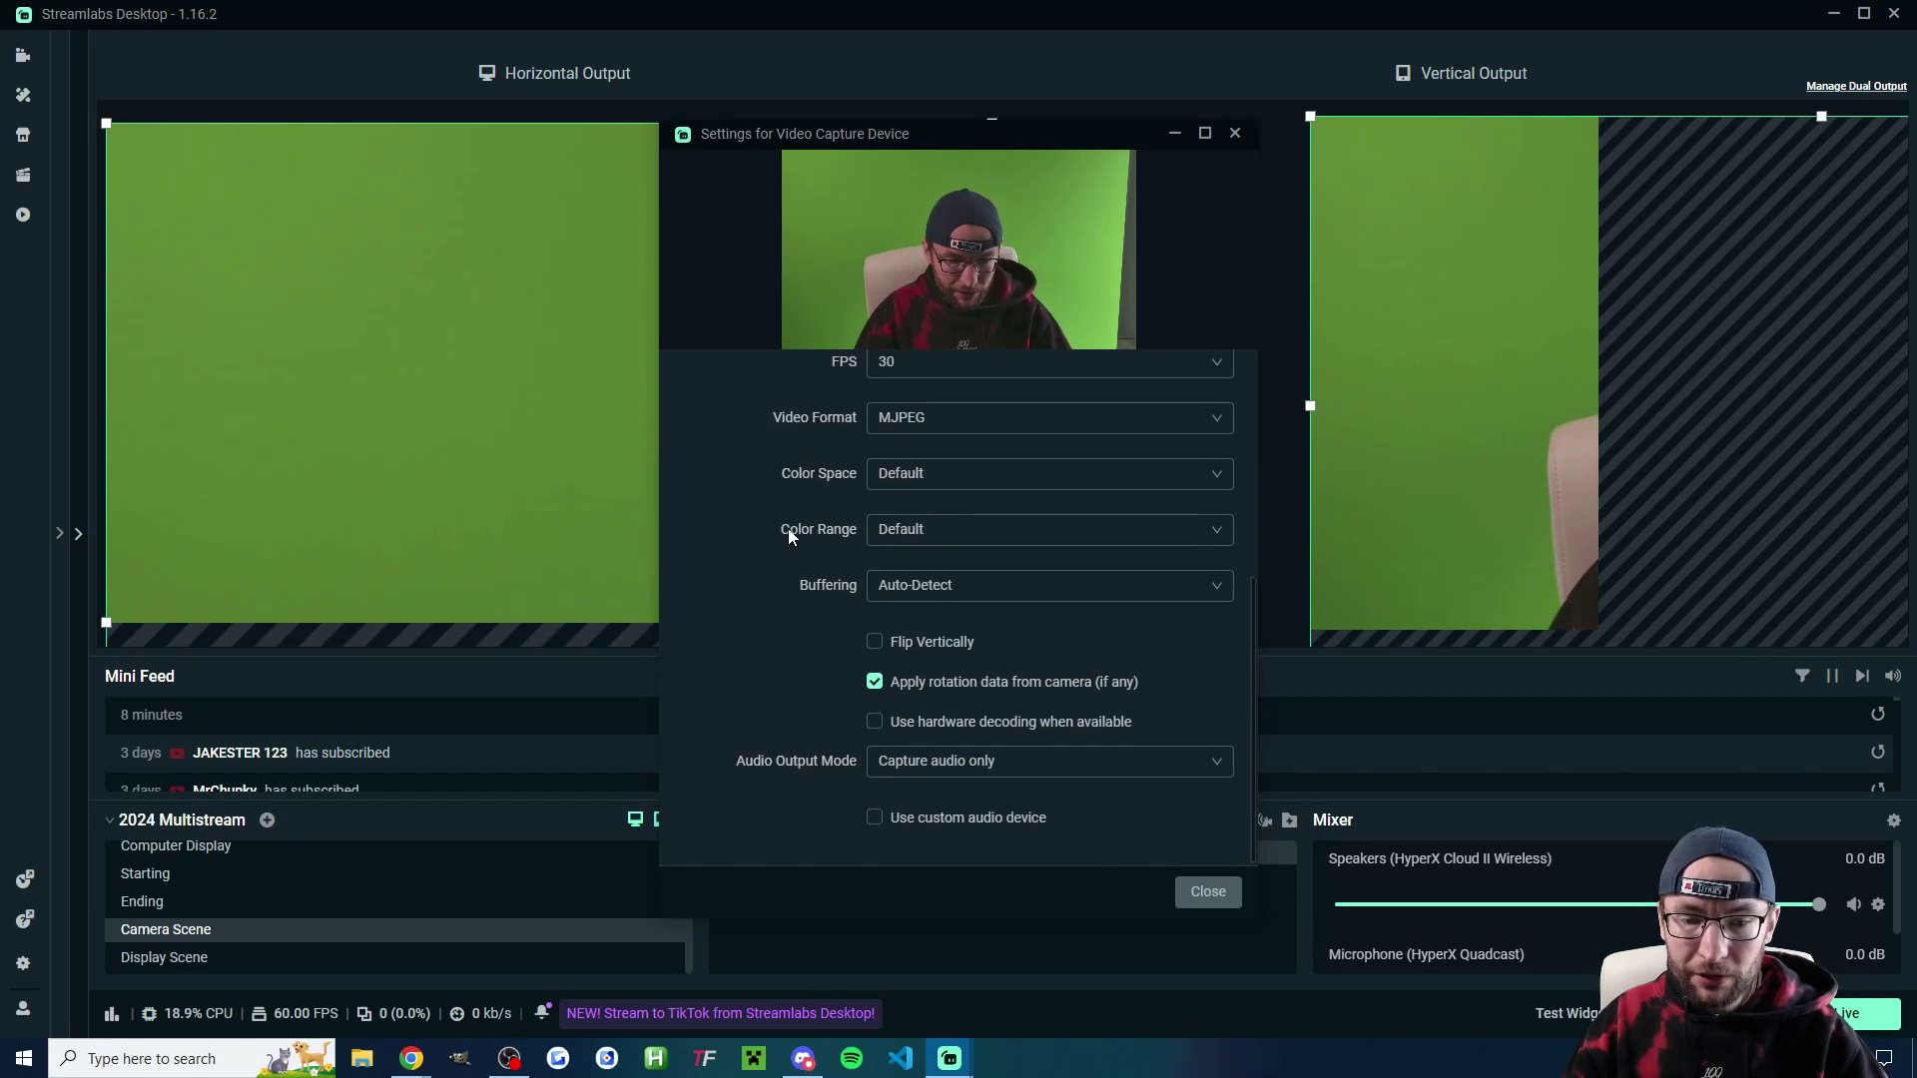
click(1217, 897)
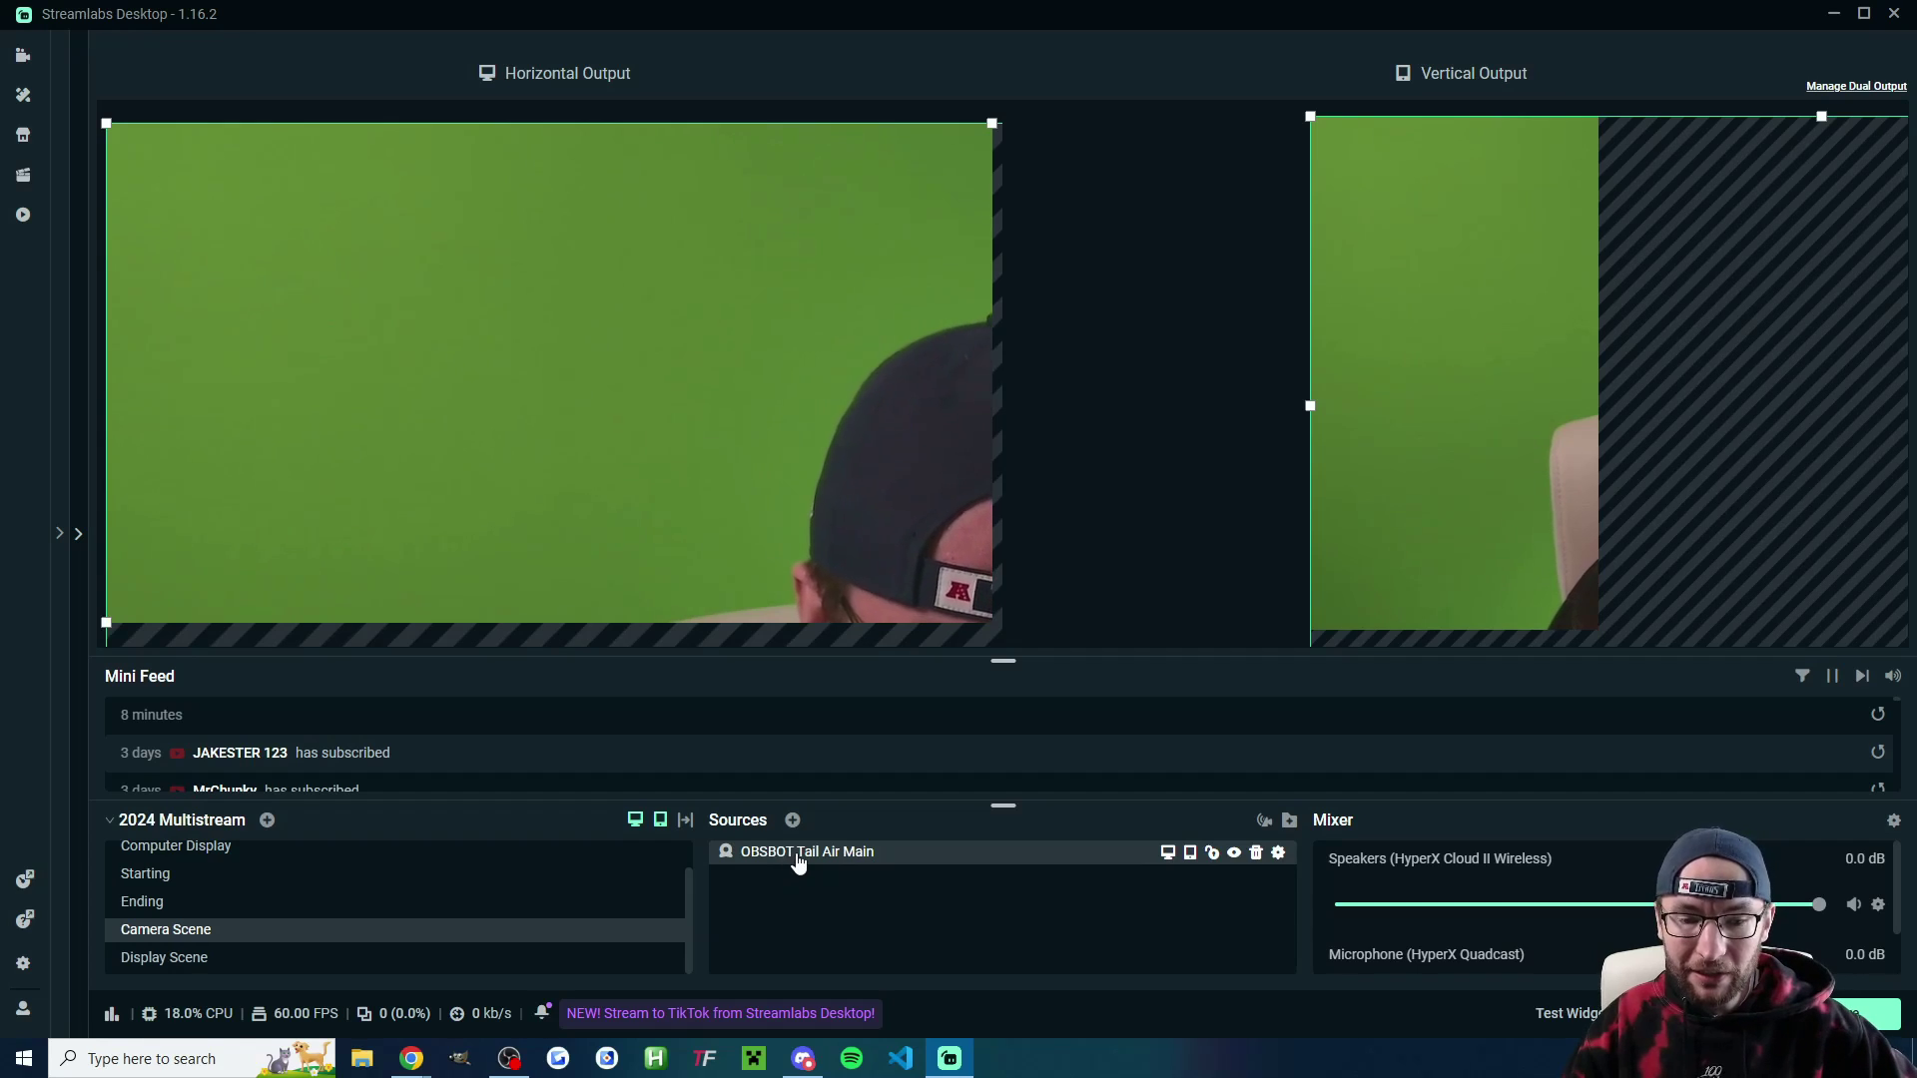
Step: Fit the OBSBOT Tail Air Main camera source to the screen
right_click(588, 269)
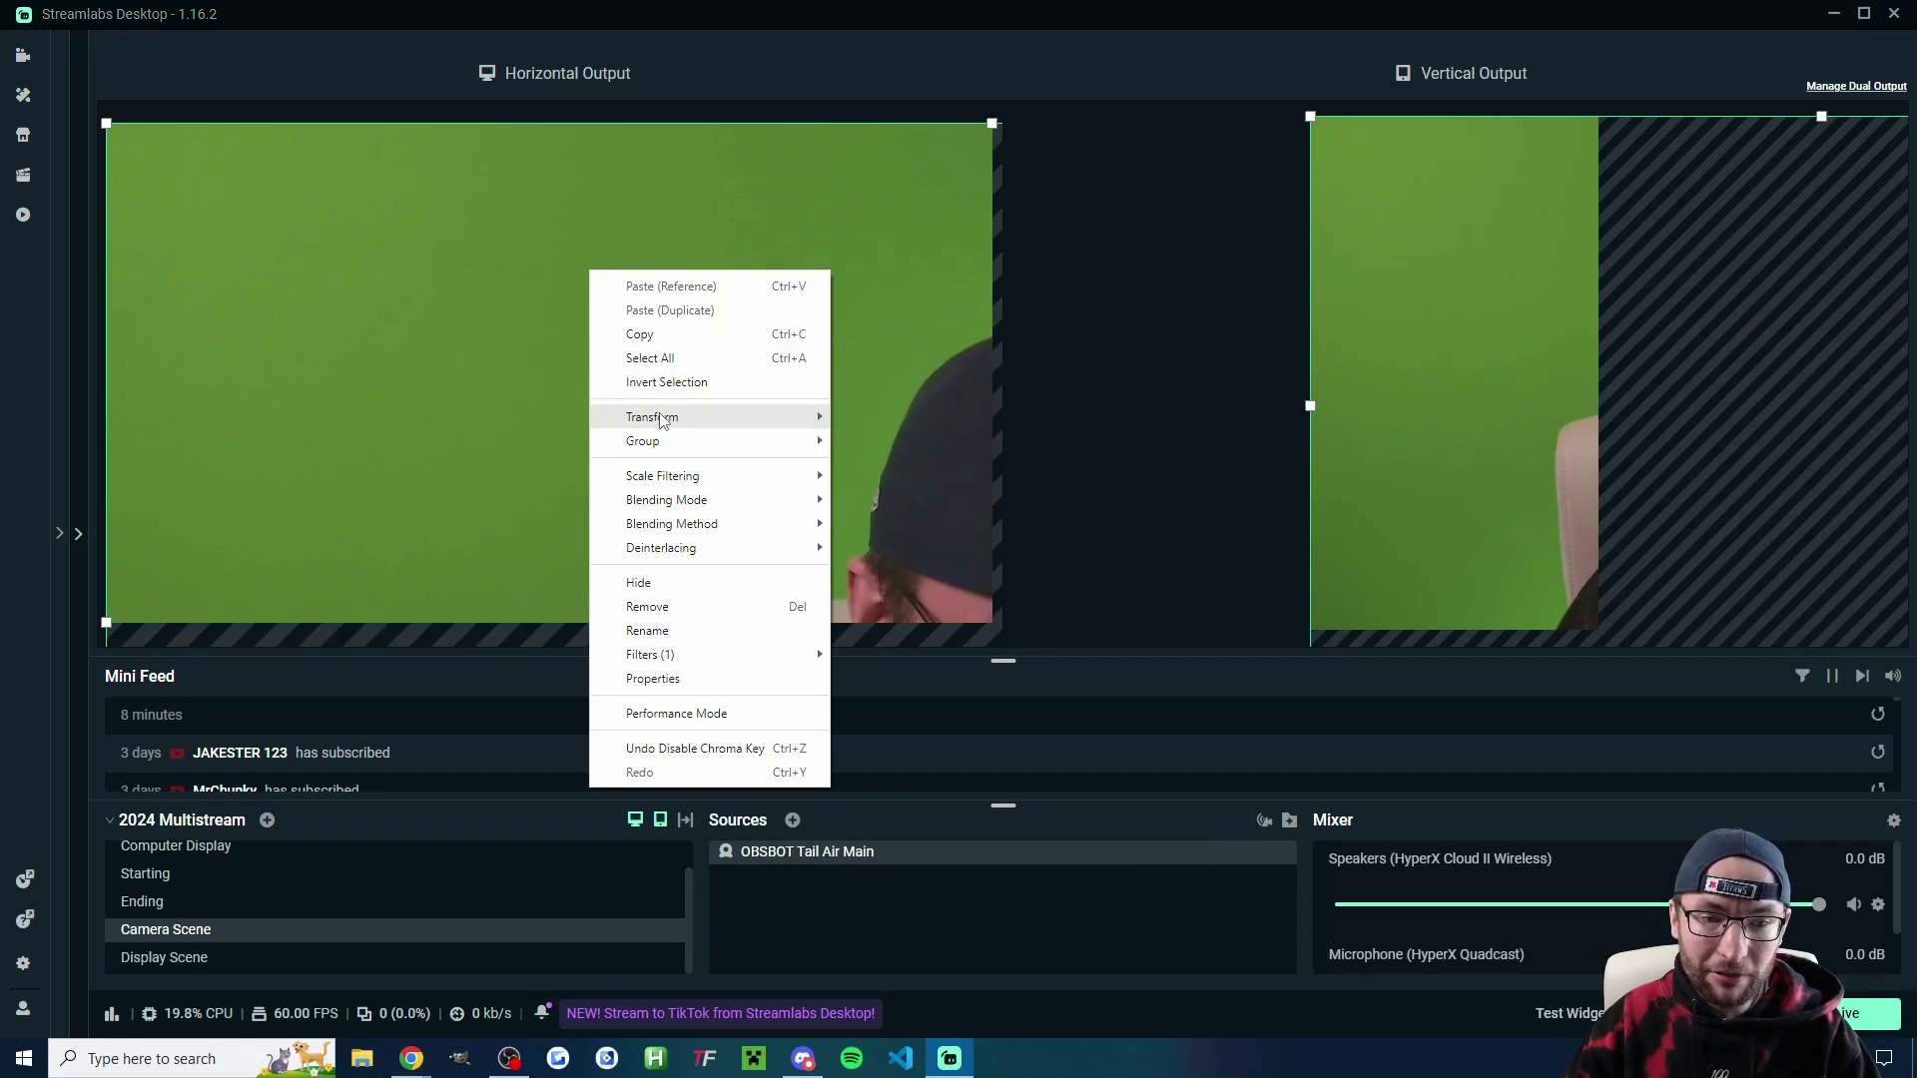
mouse_move(661, 419)
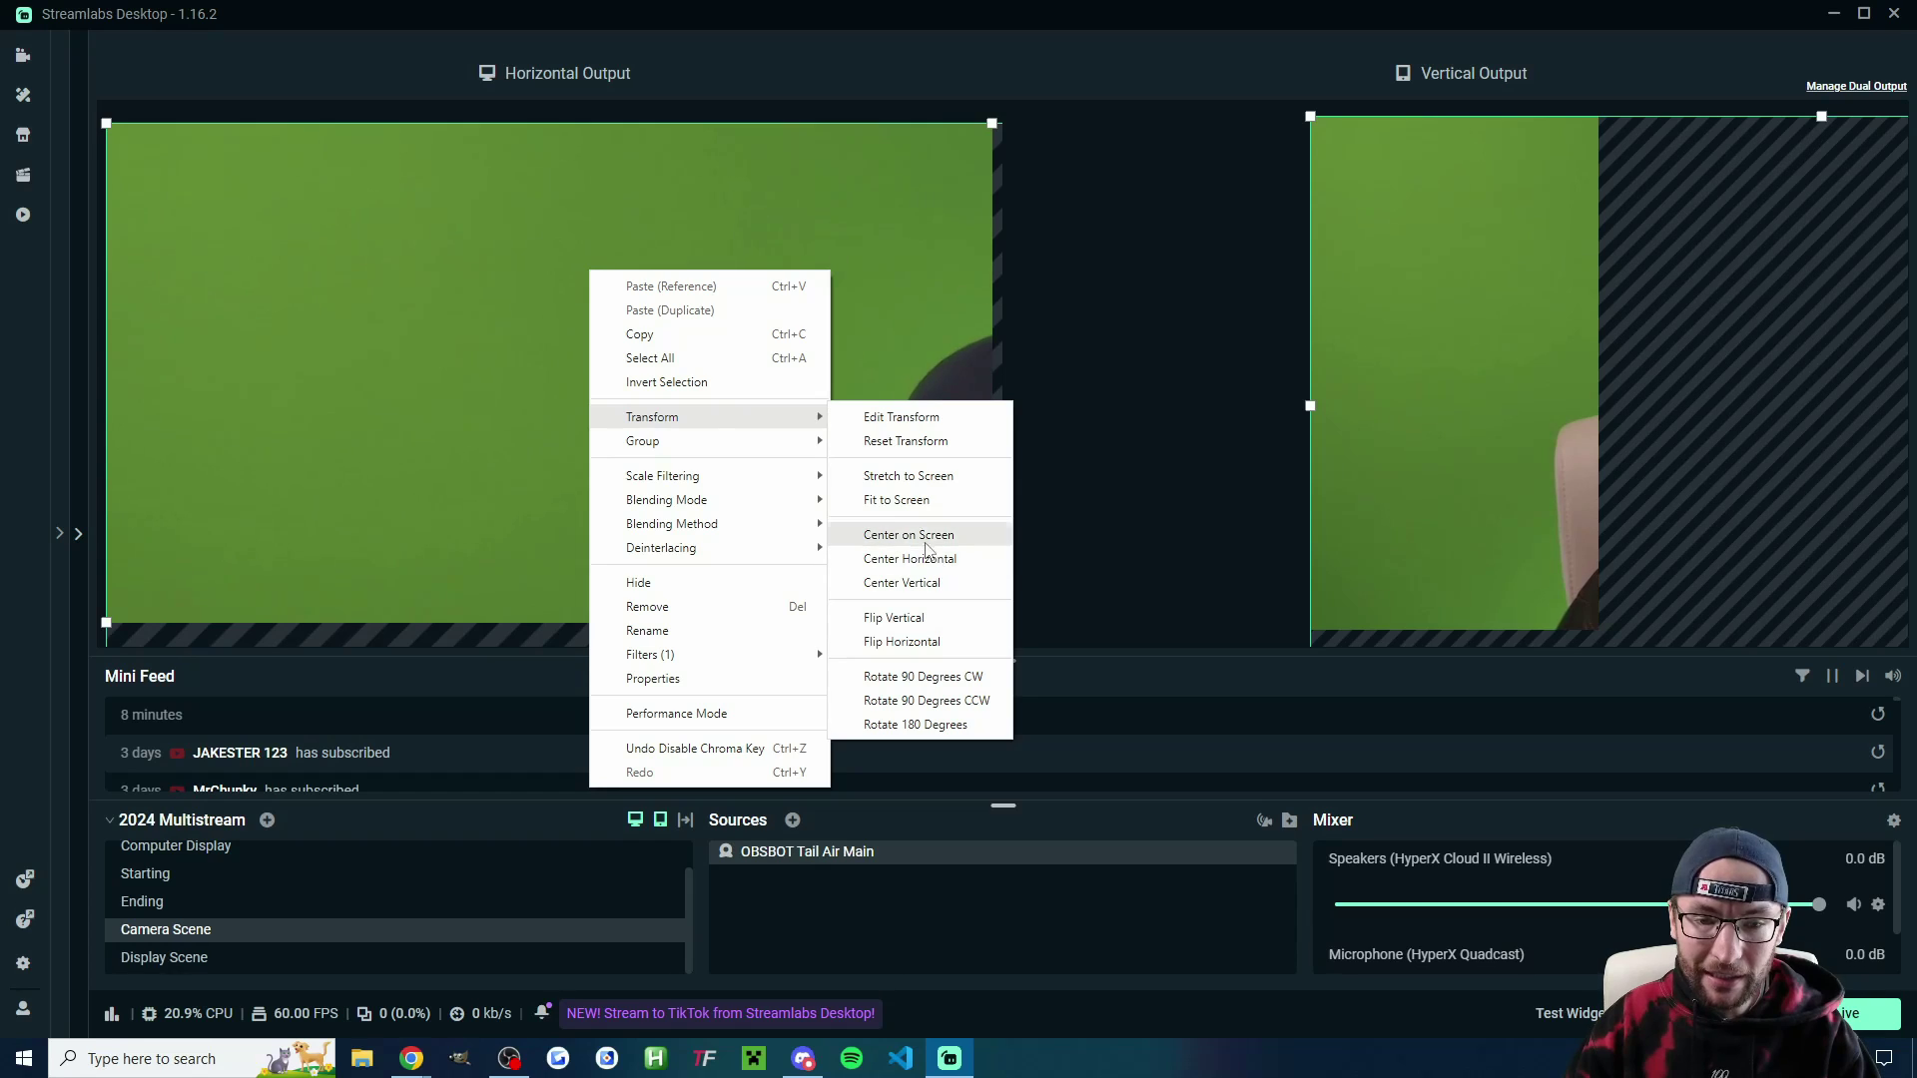
click(910, 502)
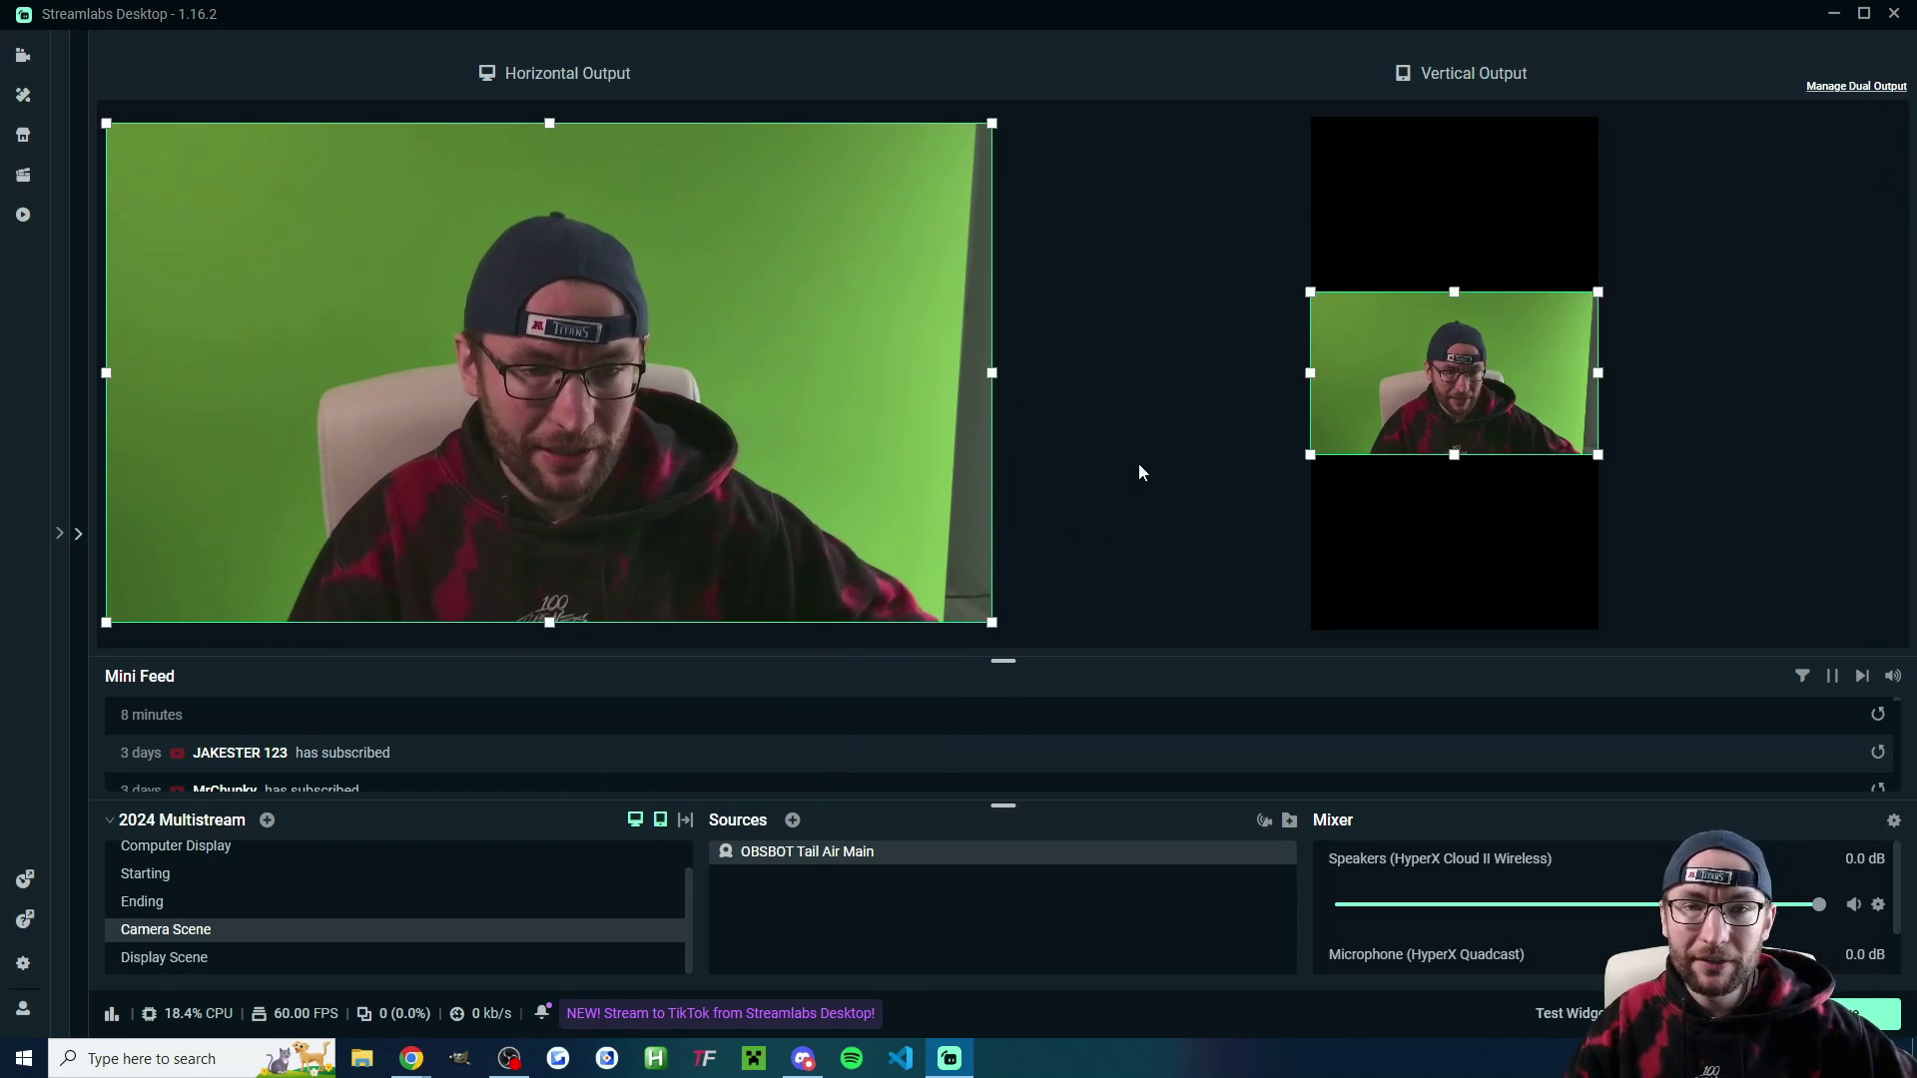
Step: Hide and show the camera source again in the horizontal output, and do the same in the vertical output
mouse_move(1050, 868)
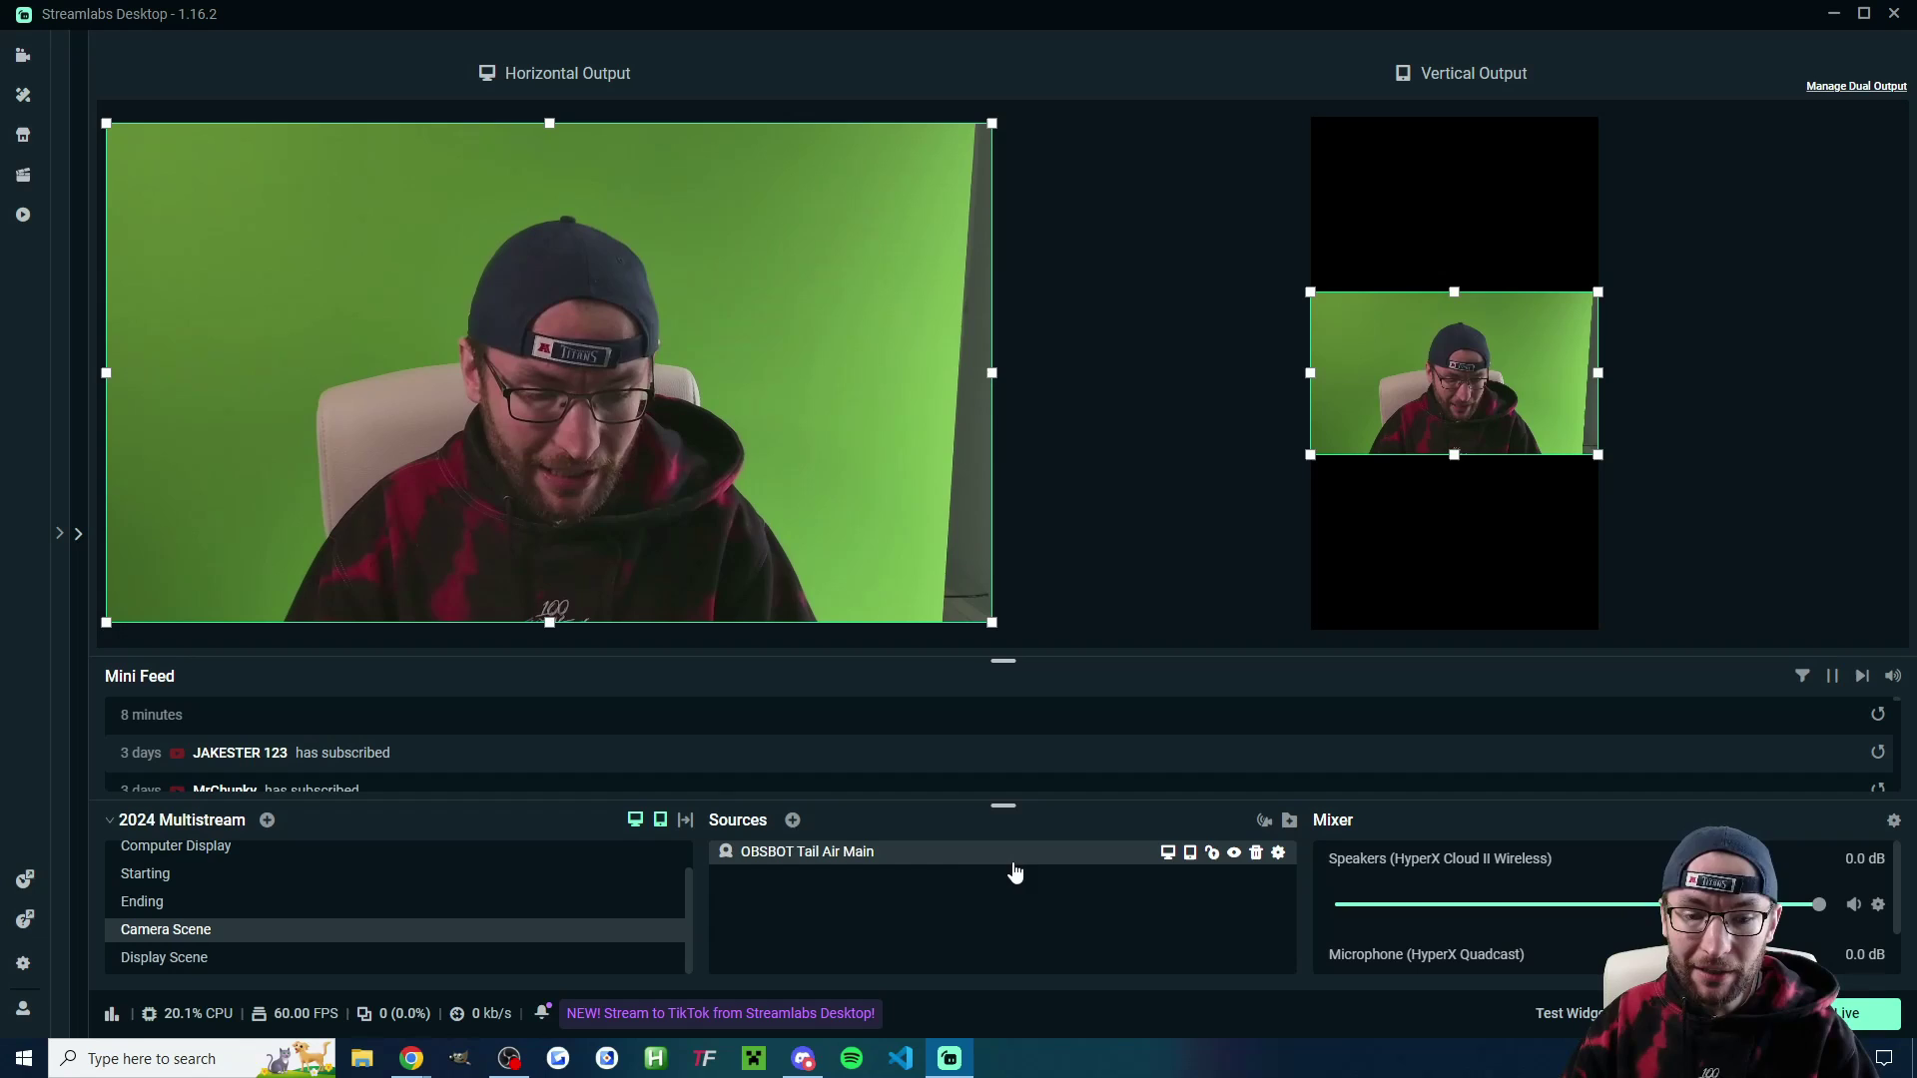
click(1171, 861)
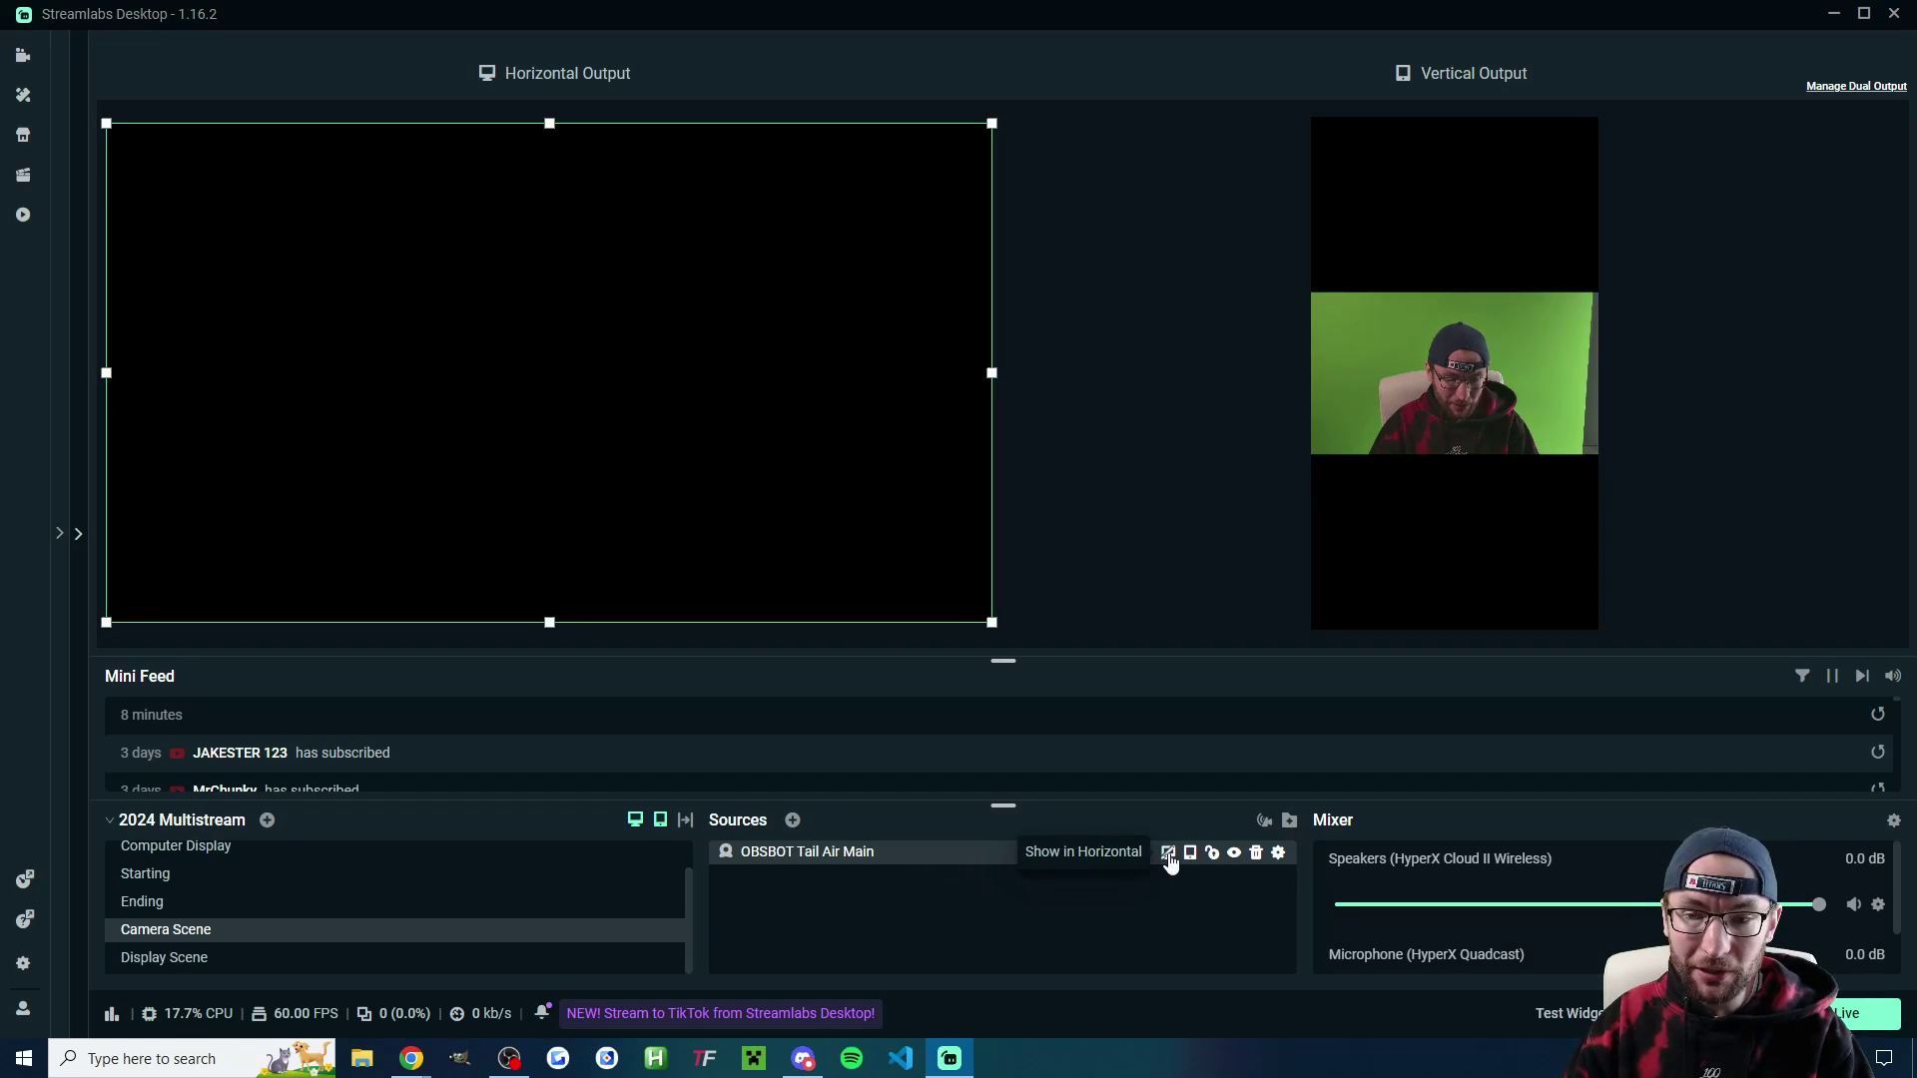
click(1170, 859)
click(1192, 860)
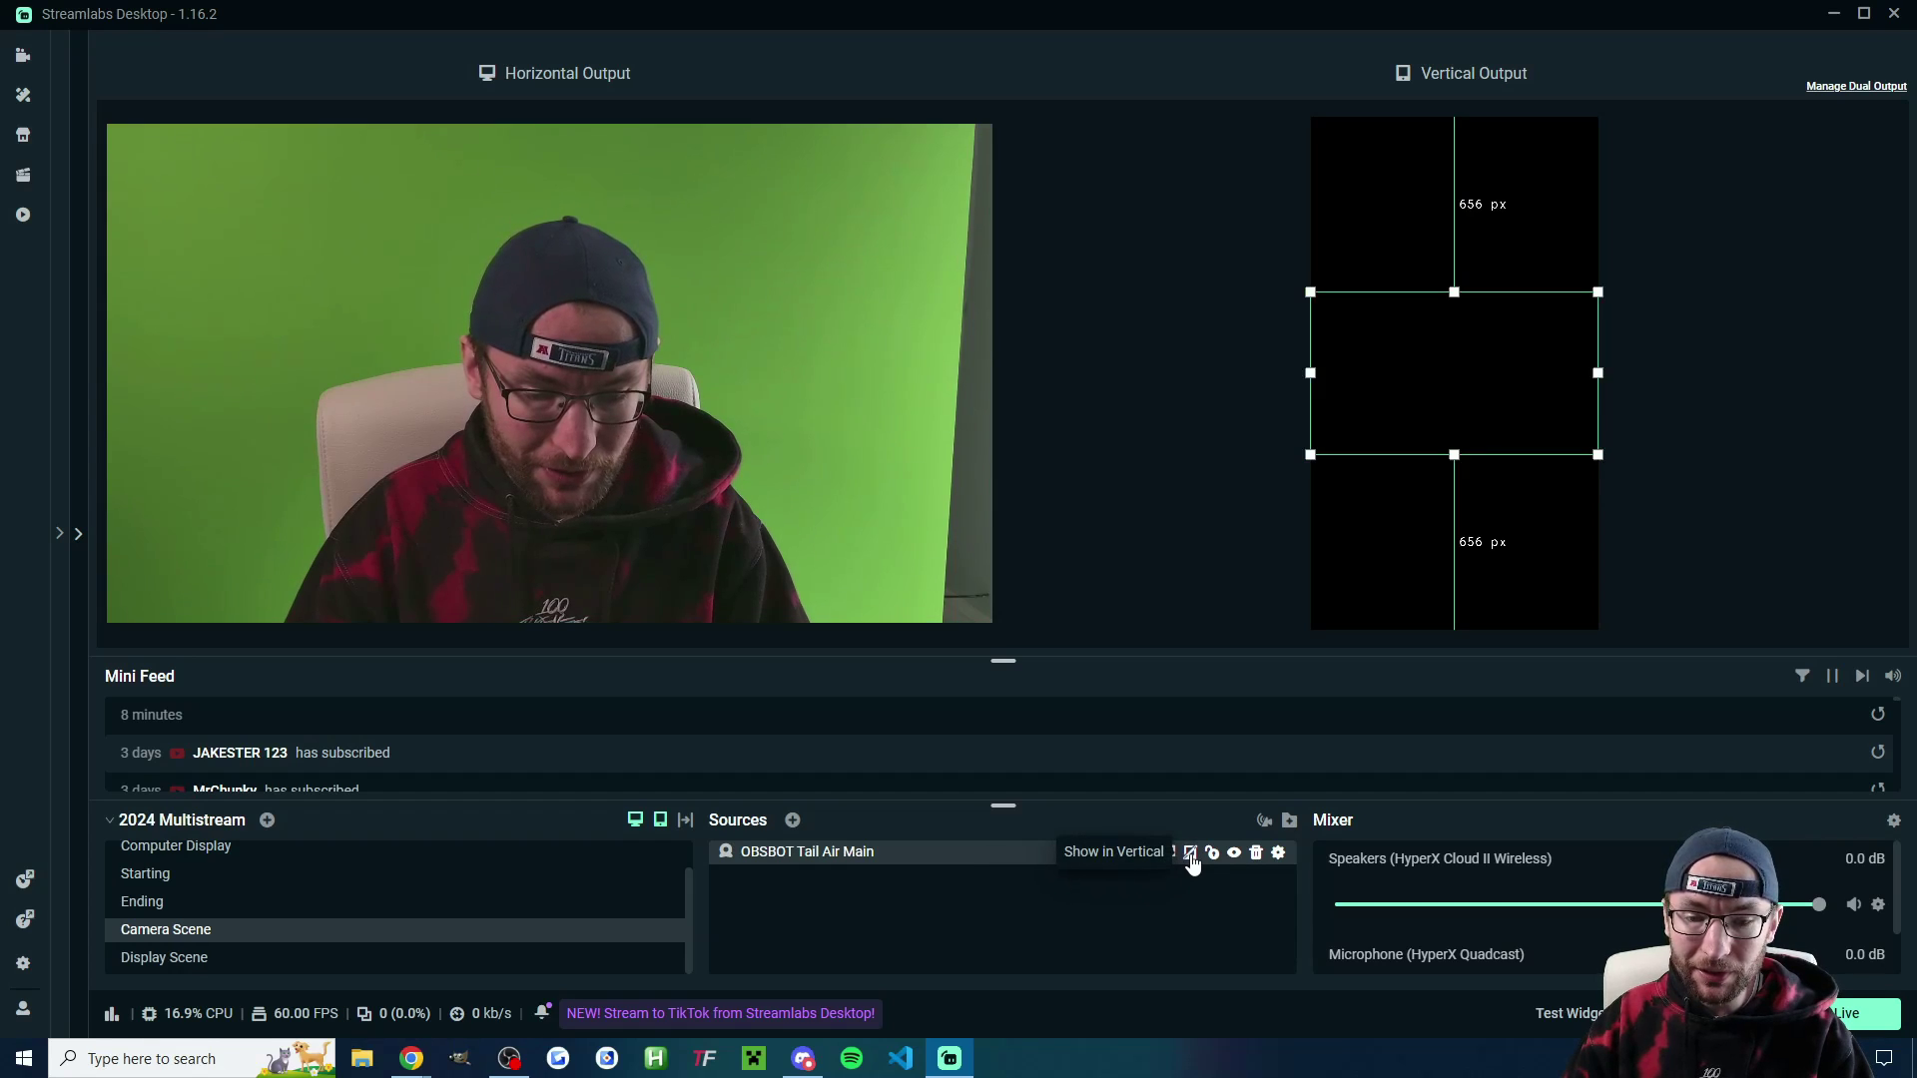
click(1191, 860)
Step: Enlarge the camera source in the vertical output until it spans the full height of the canvas
click(929, 860)
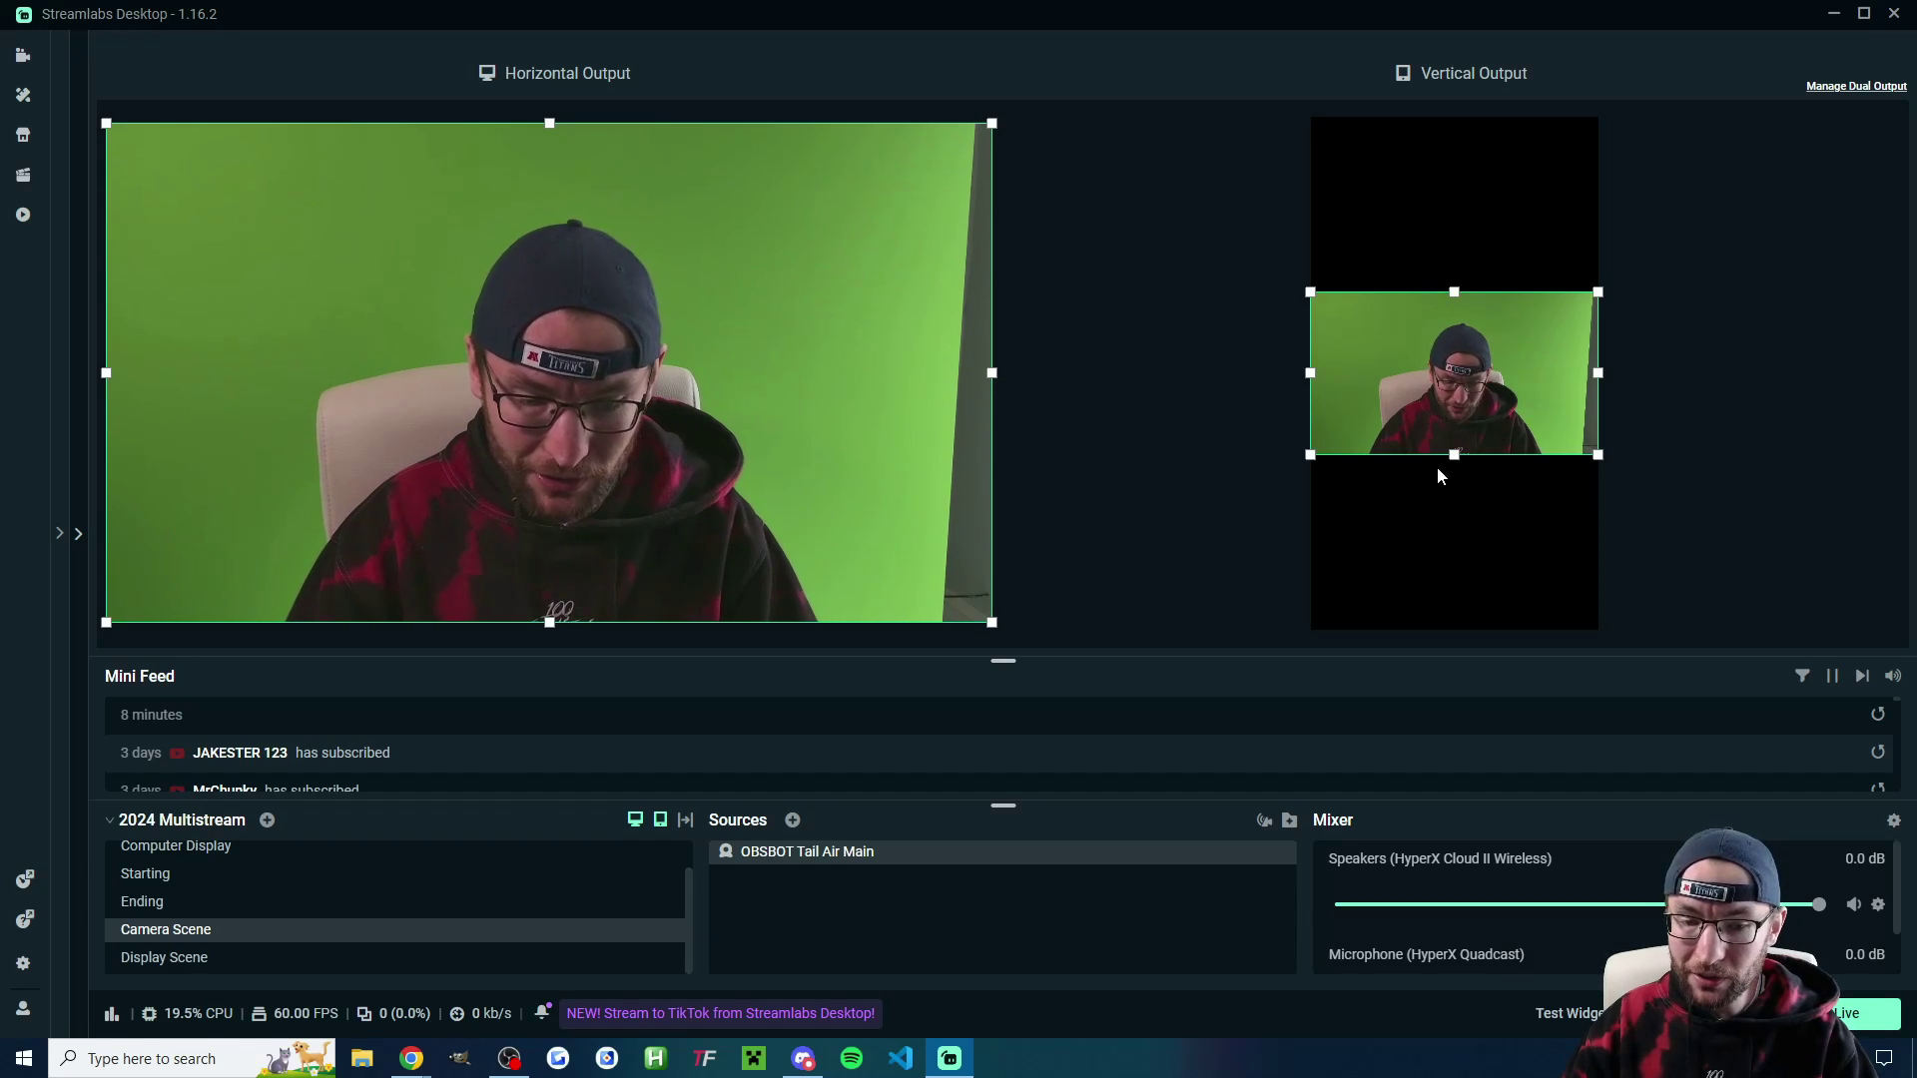
drag(1455, 455, 1456, 633)
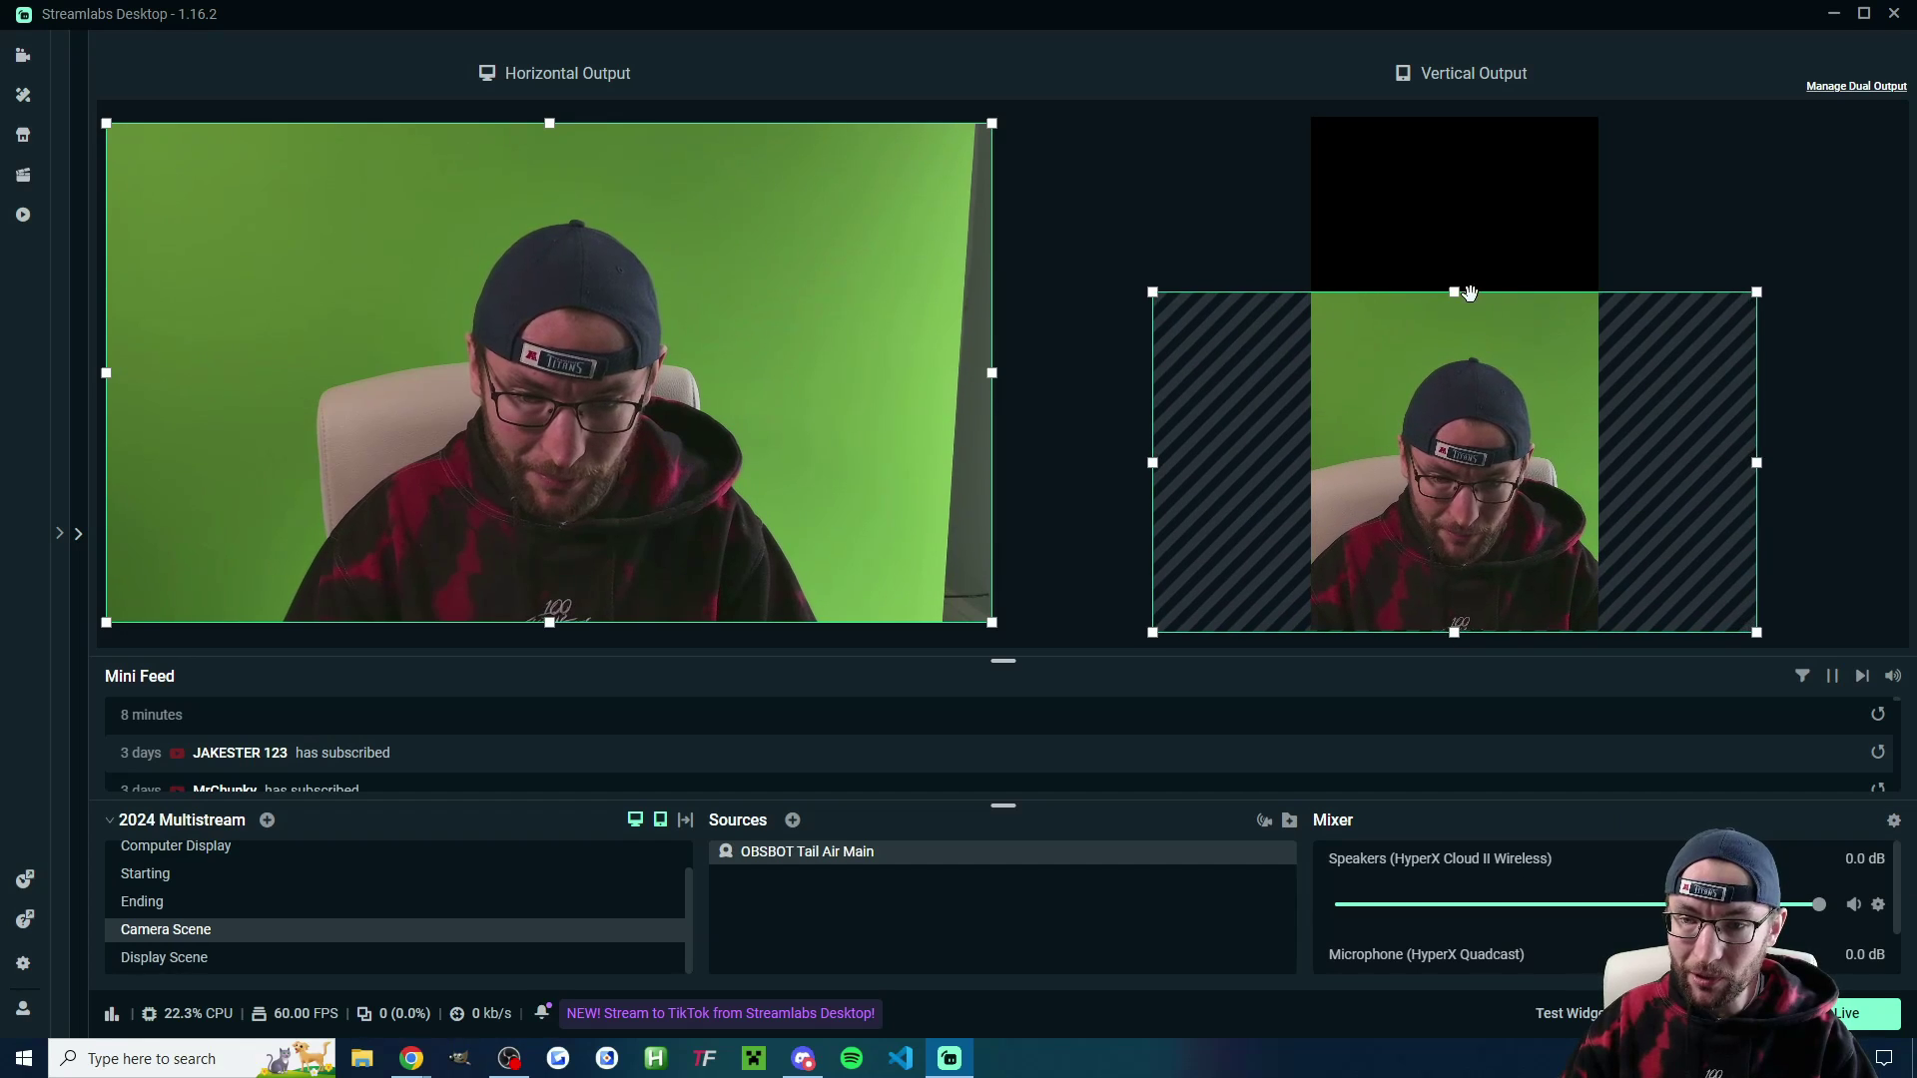
drag(1454, 292, 1455, 111)
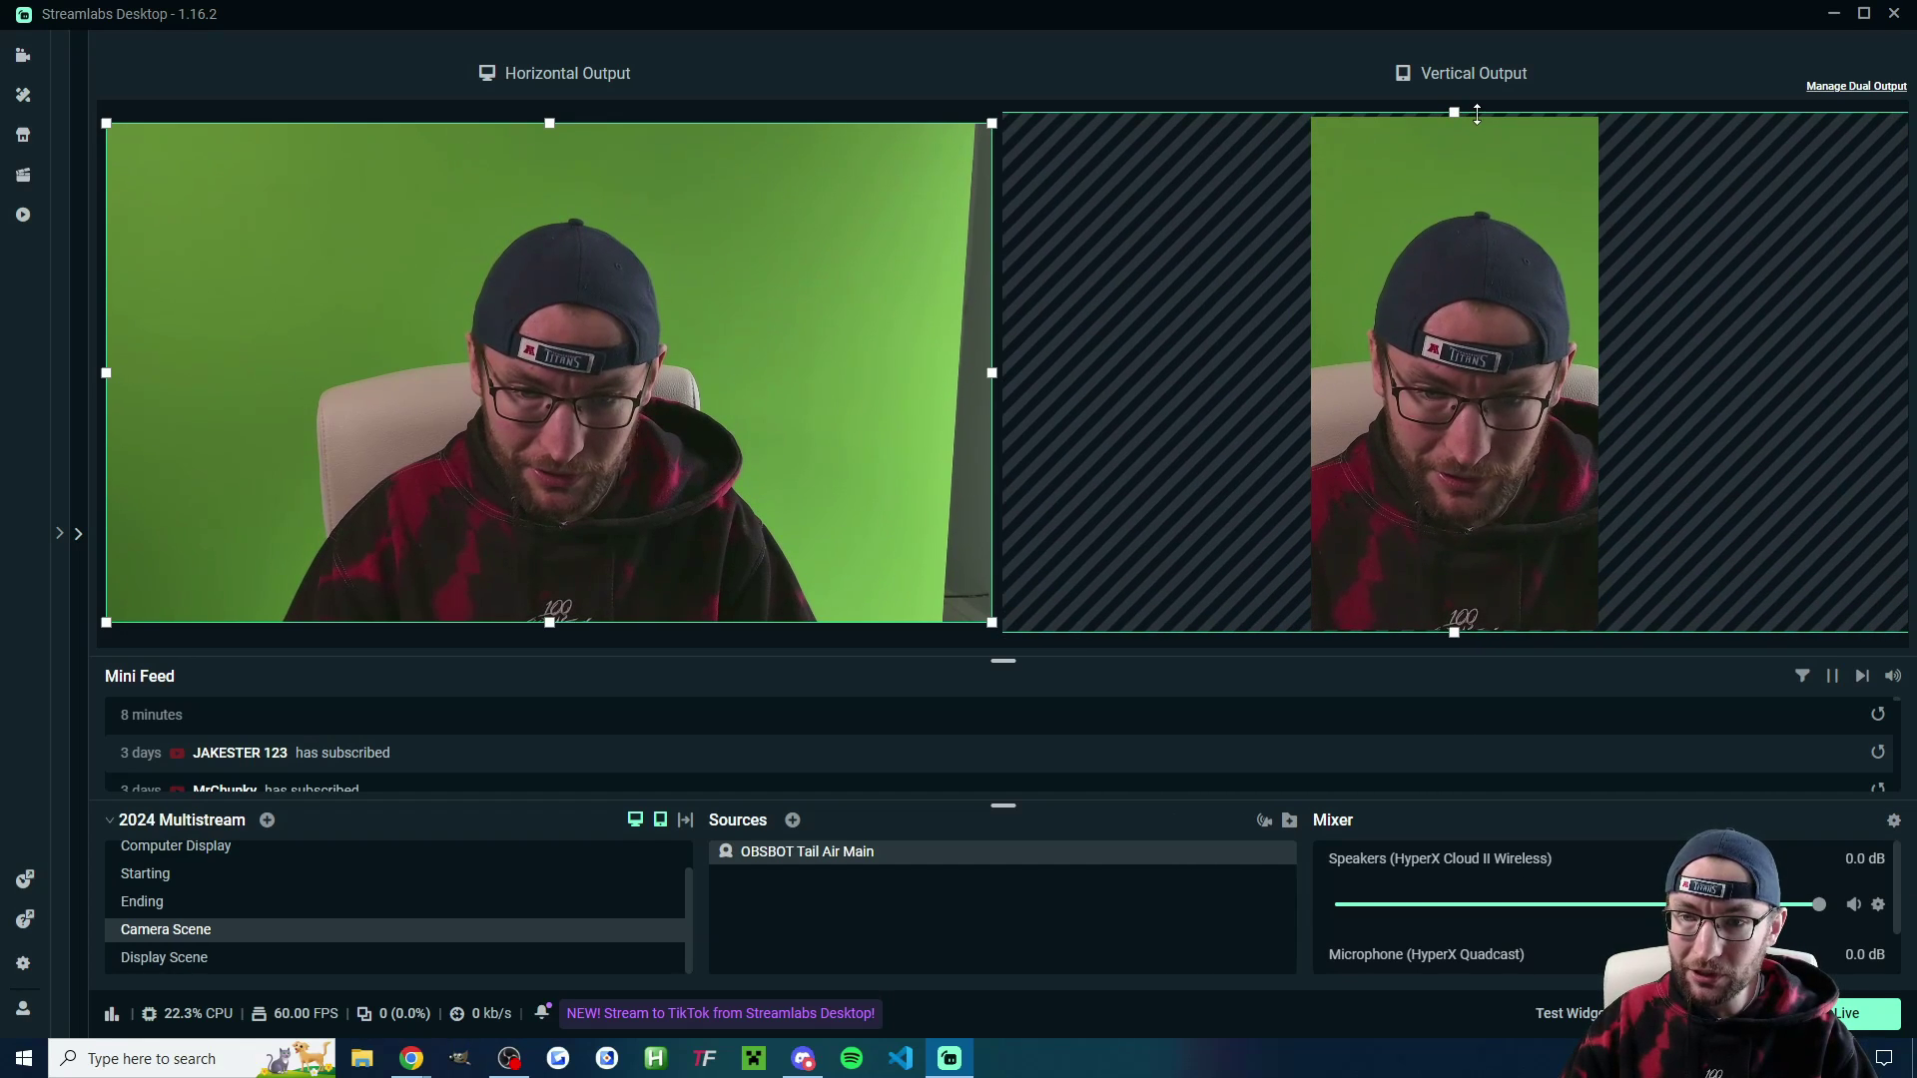
Step: Center the OBSBOT Tail Air Main camera source horizontally in the vertical output
right_click(1448, 236)
mouse_move(1557, 384)
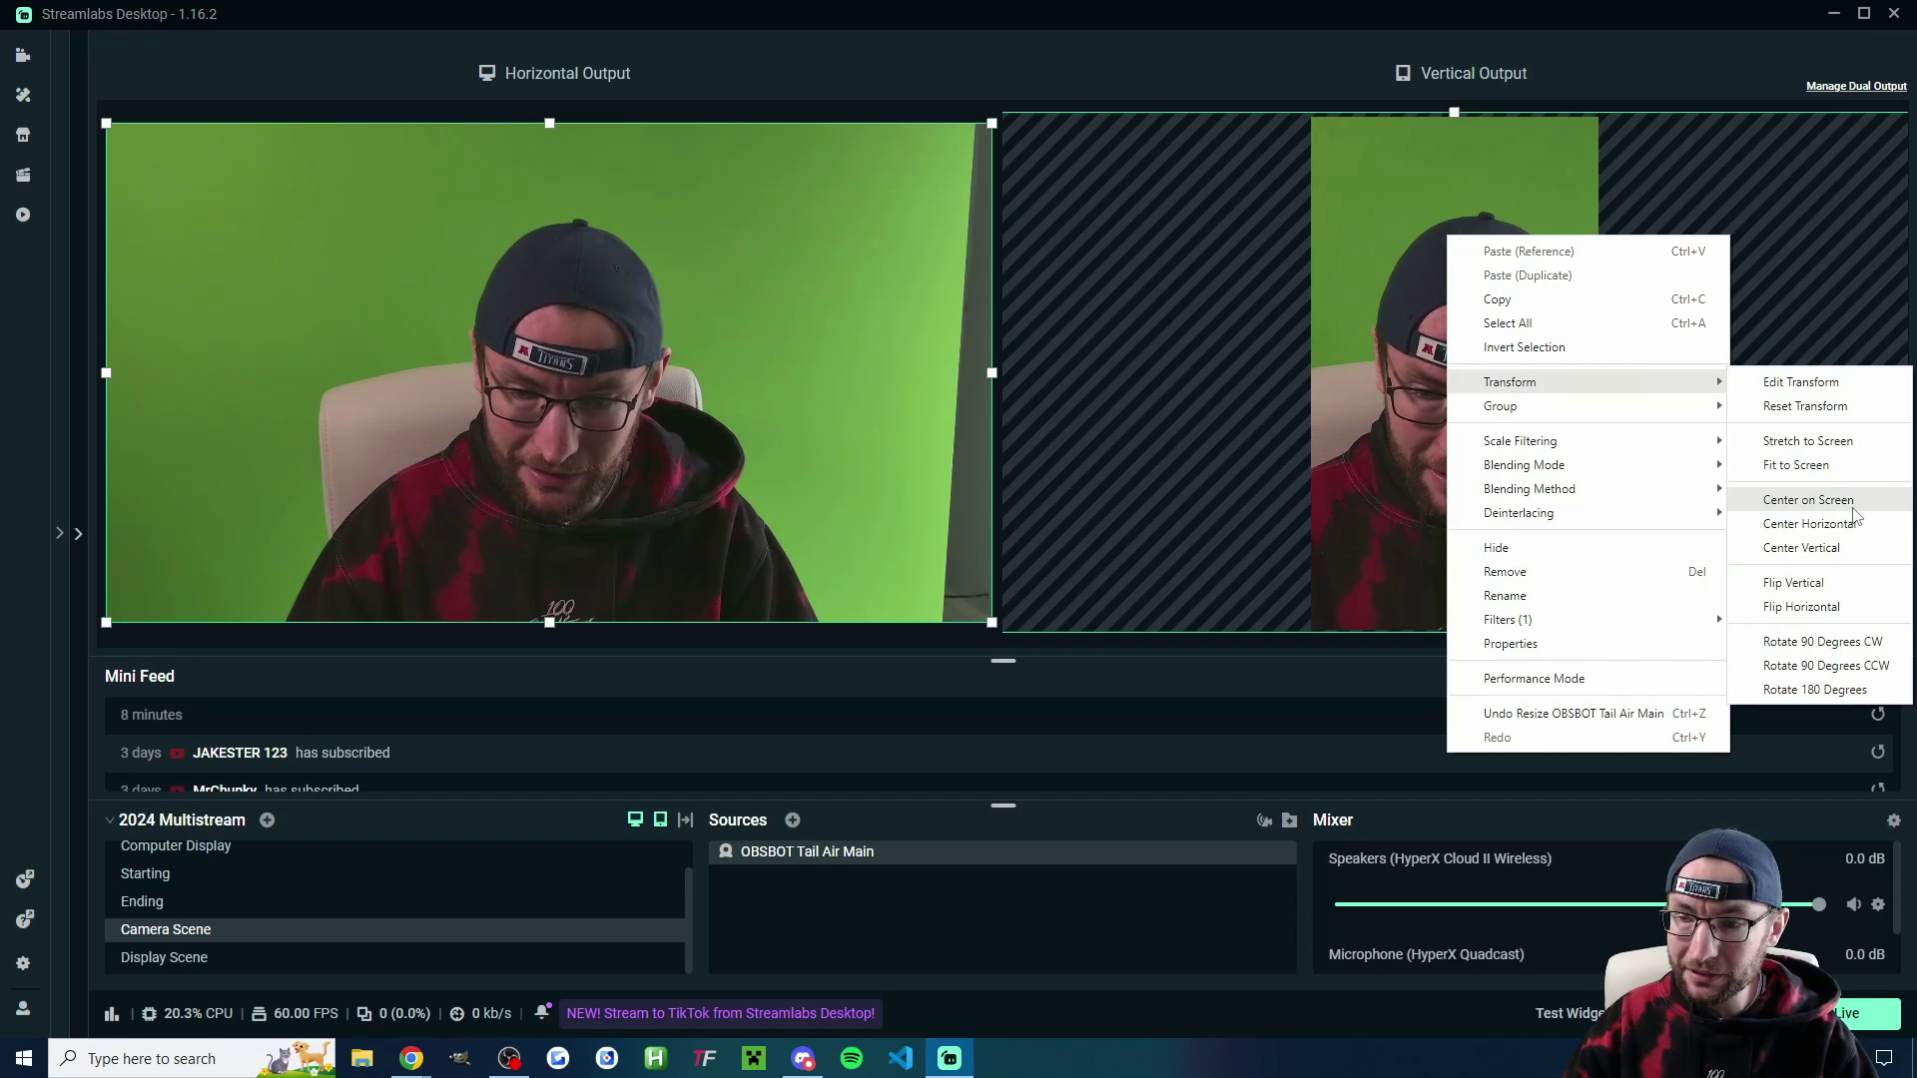
click(1819, 528)
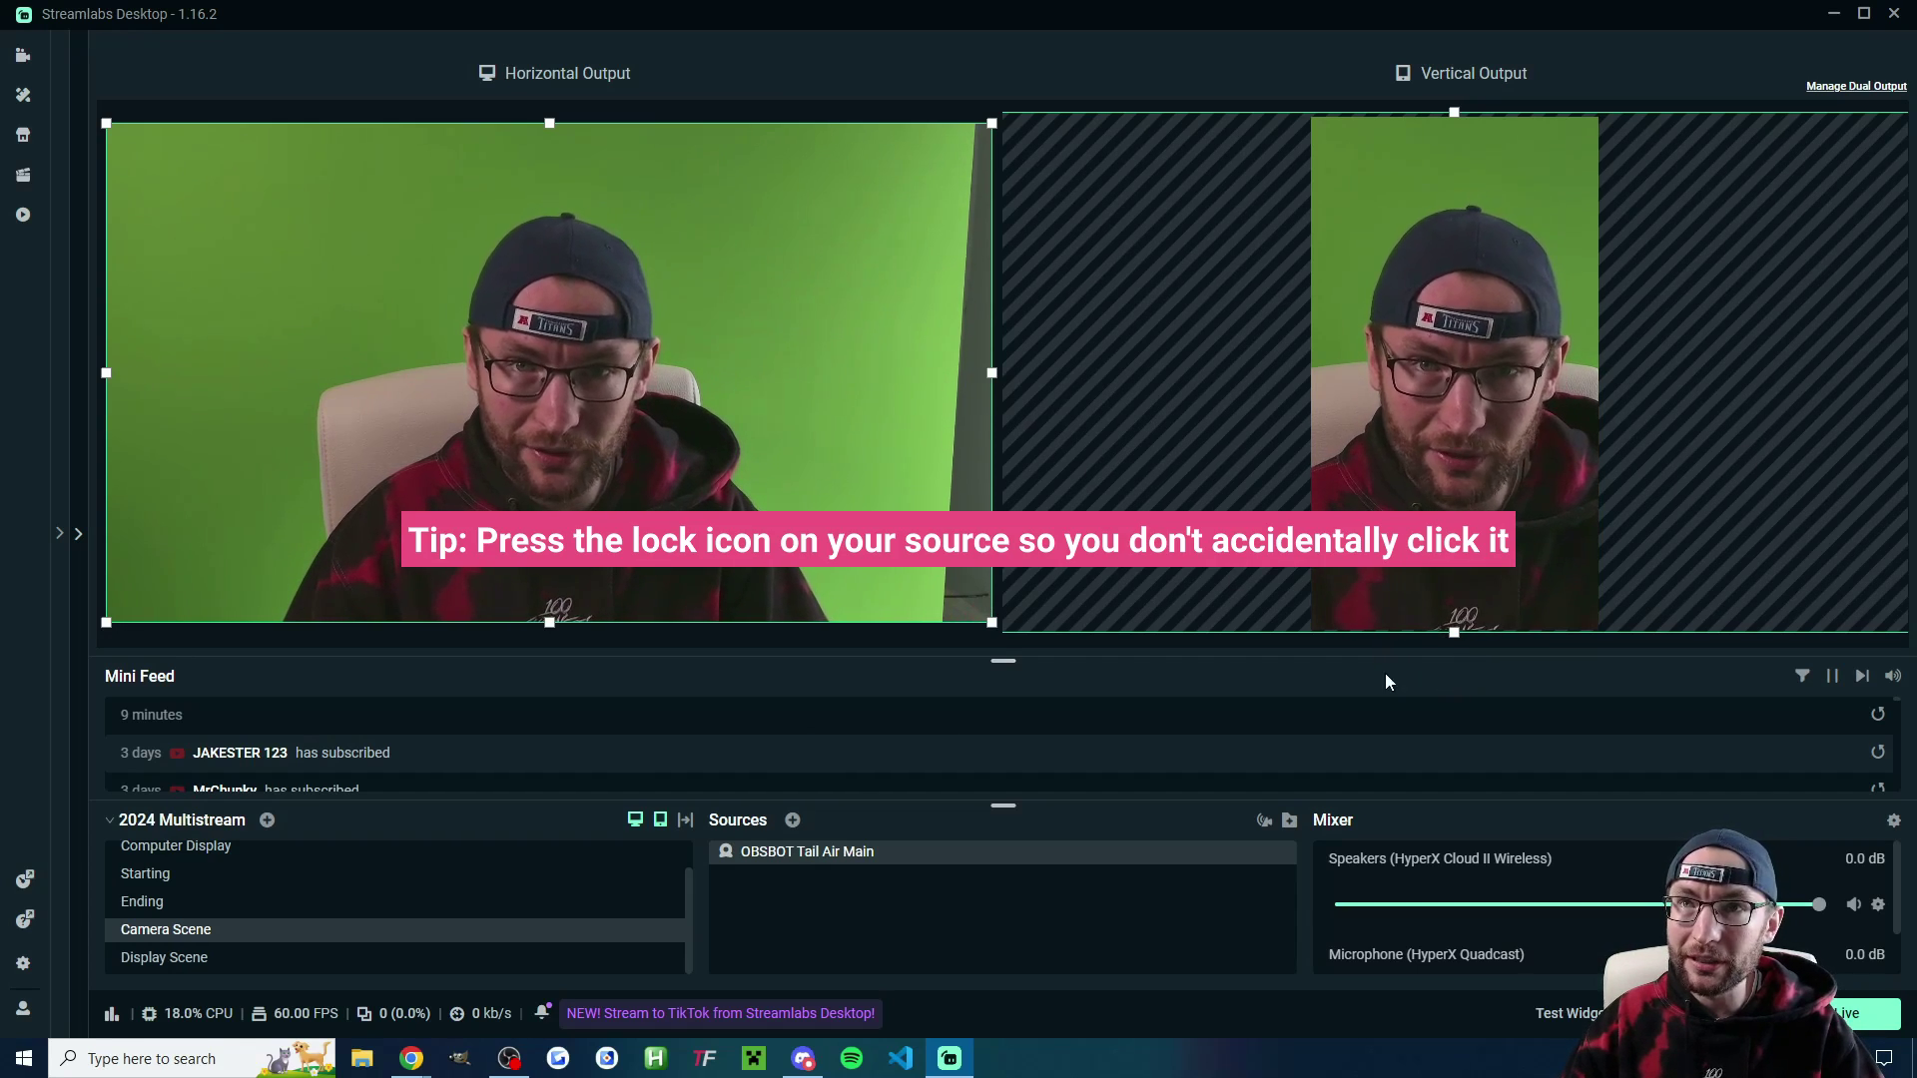
Step: Add a new Display Capture source to the Display Scene, keeping the name Display Capture
click(251, 964)
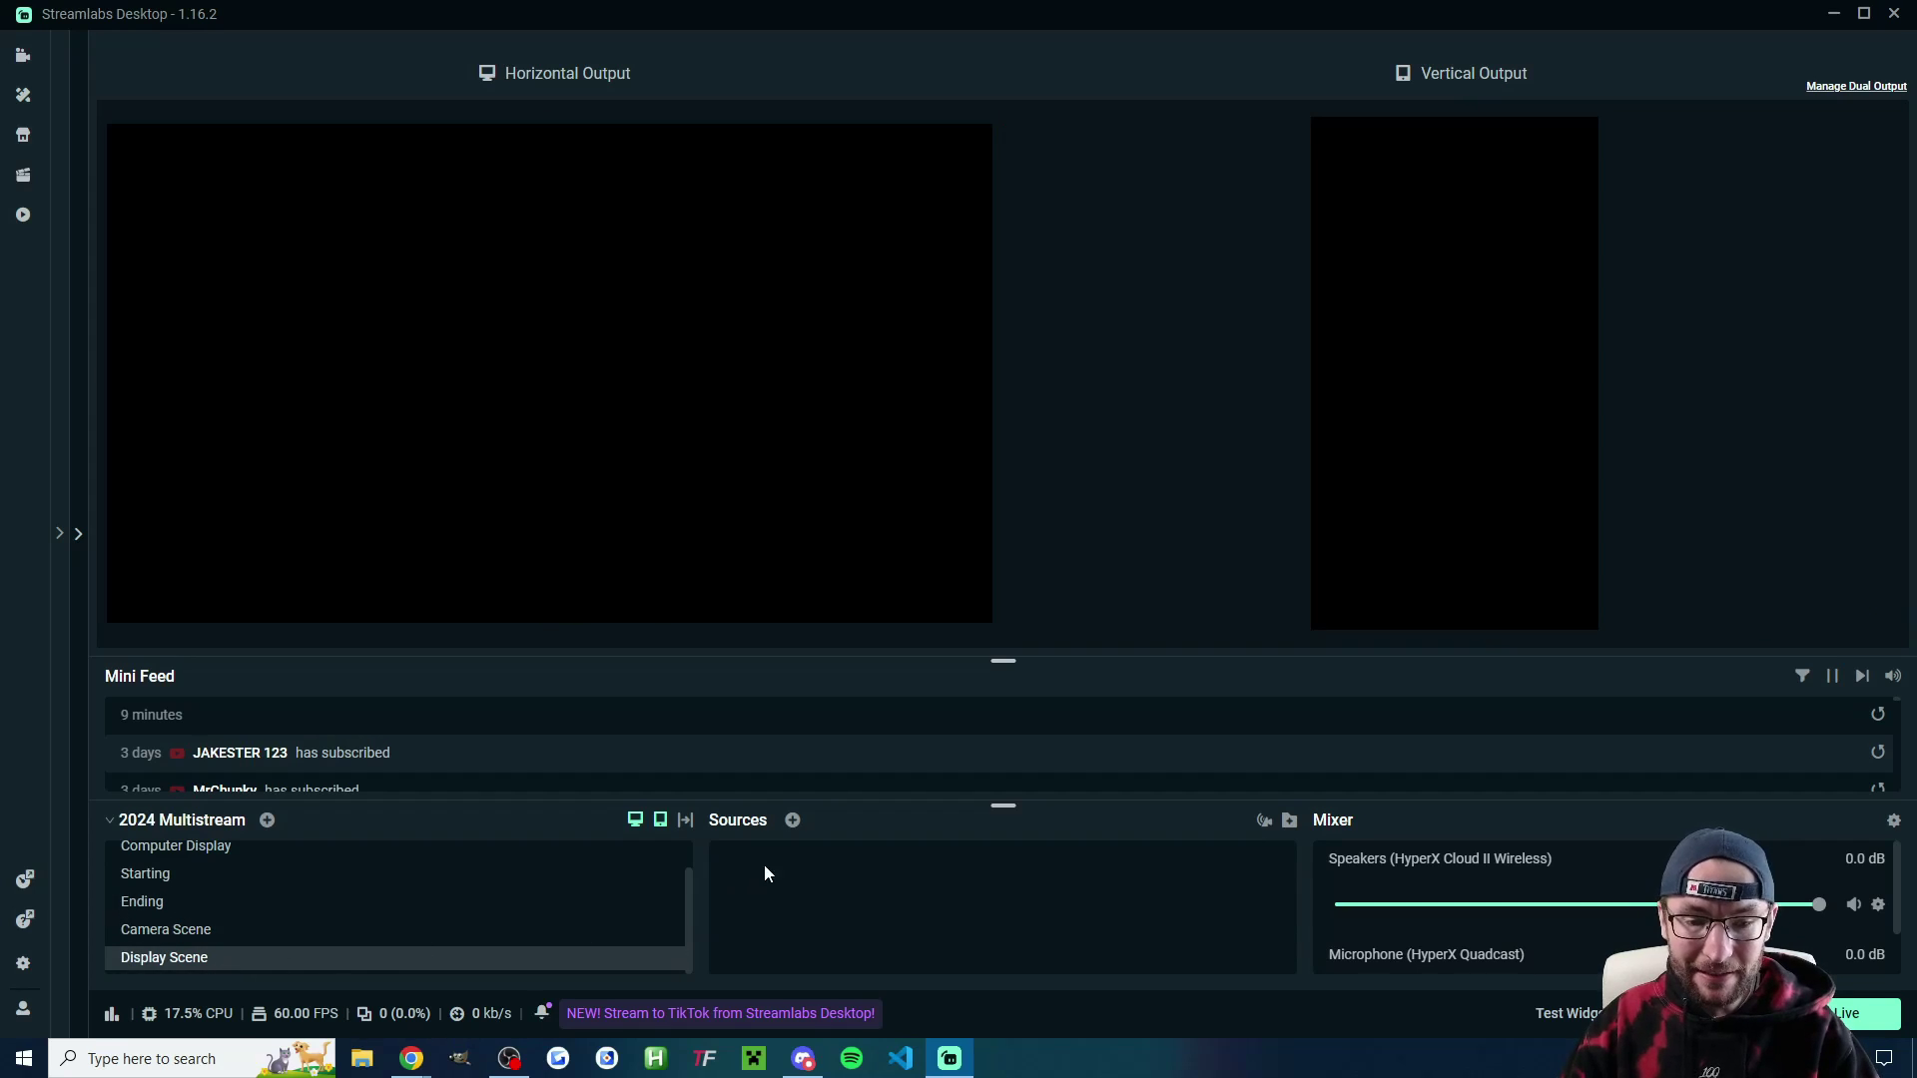
click(792, 822)
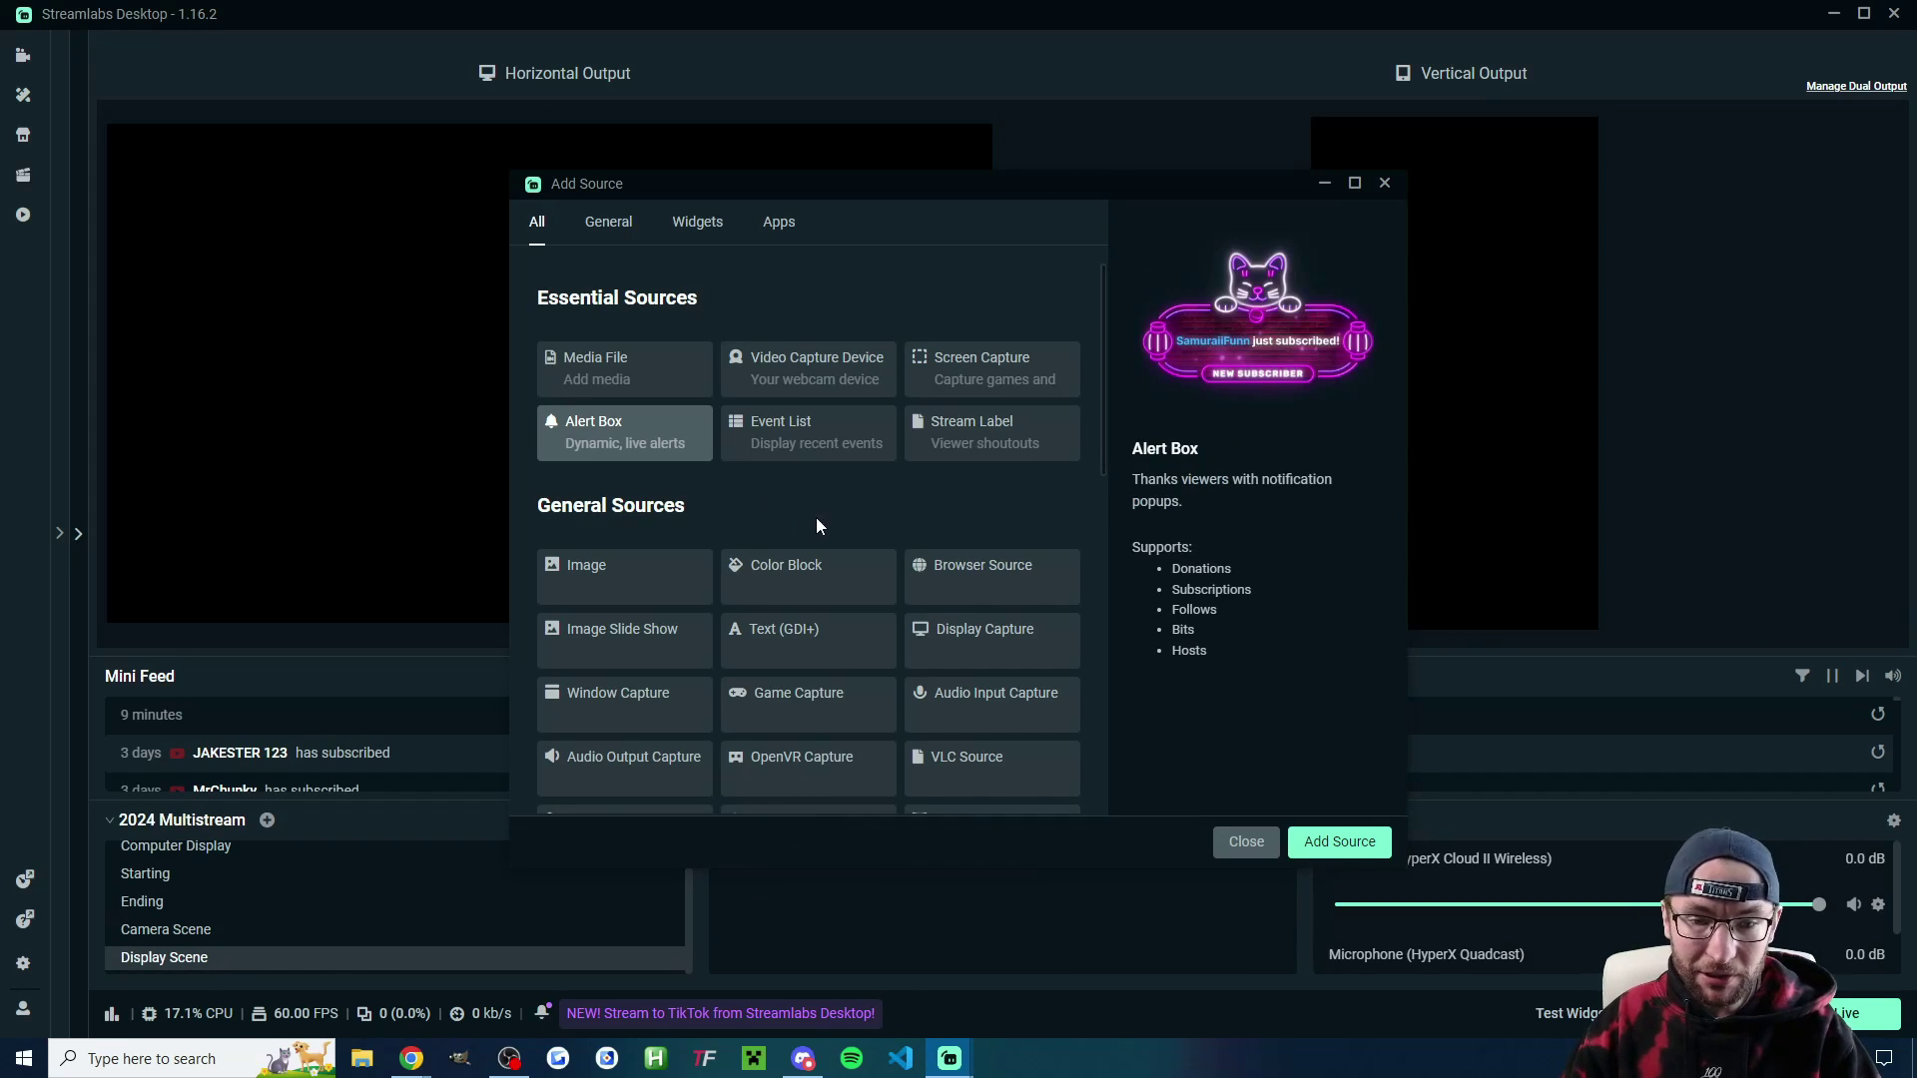
click(1056, 654)
click(1328, 840)
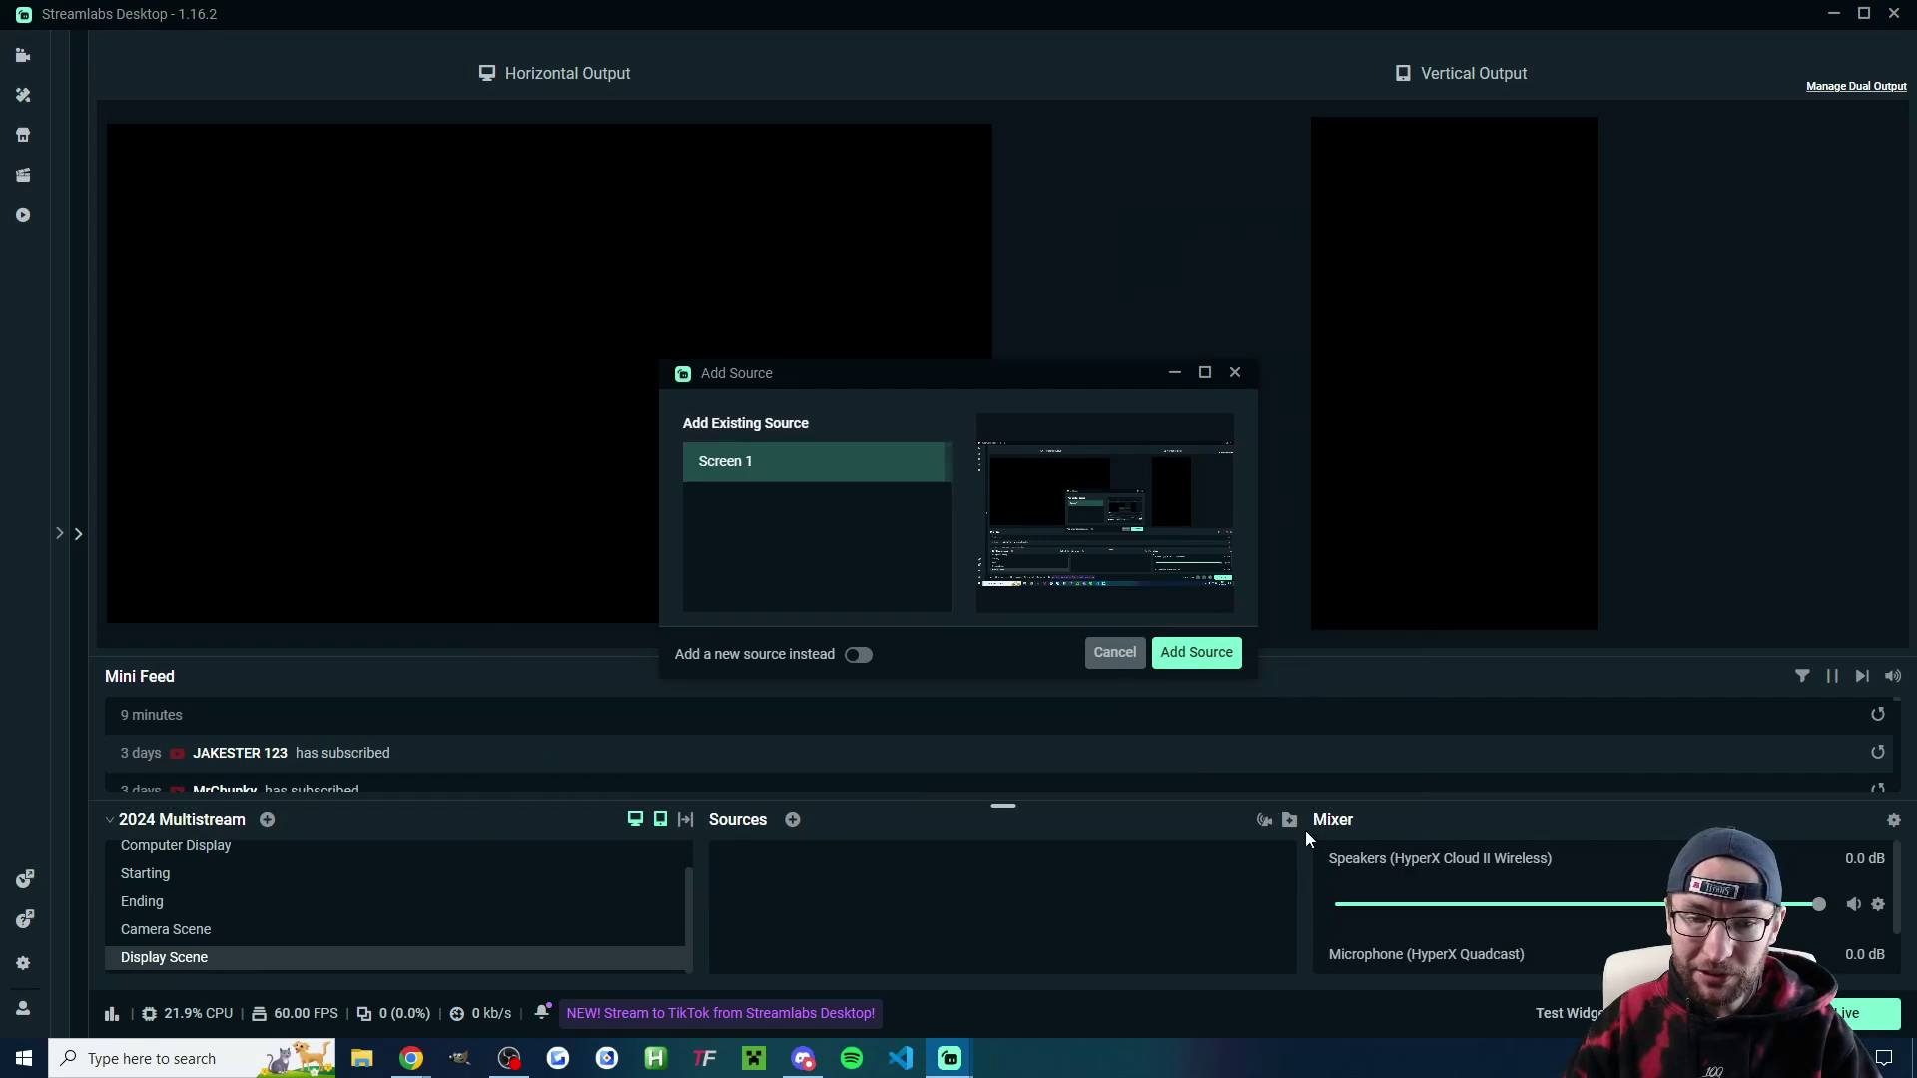
click(857, 656)
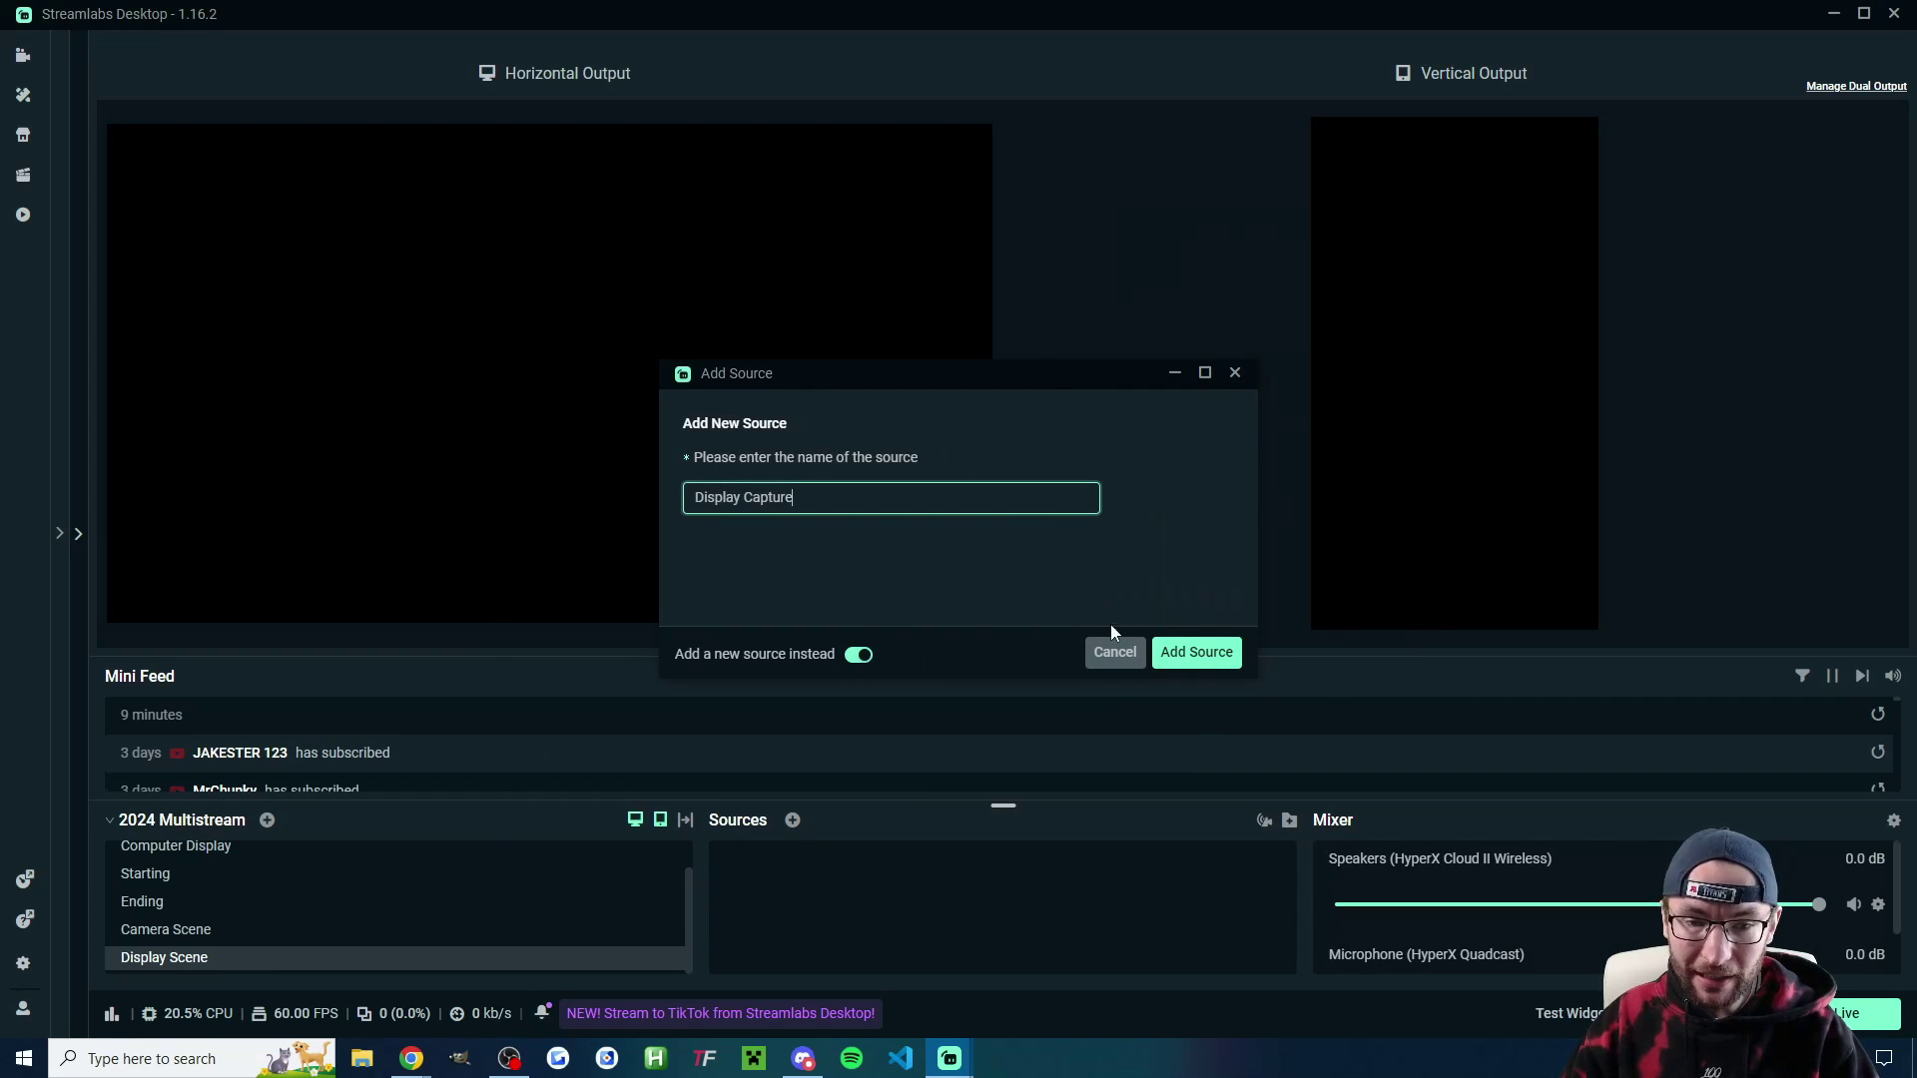
click(1209, 662)
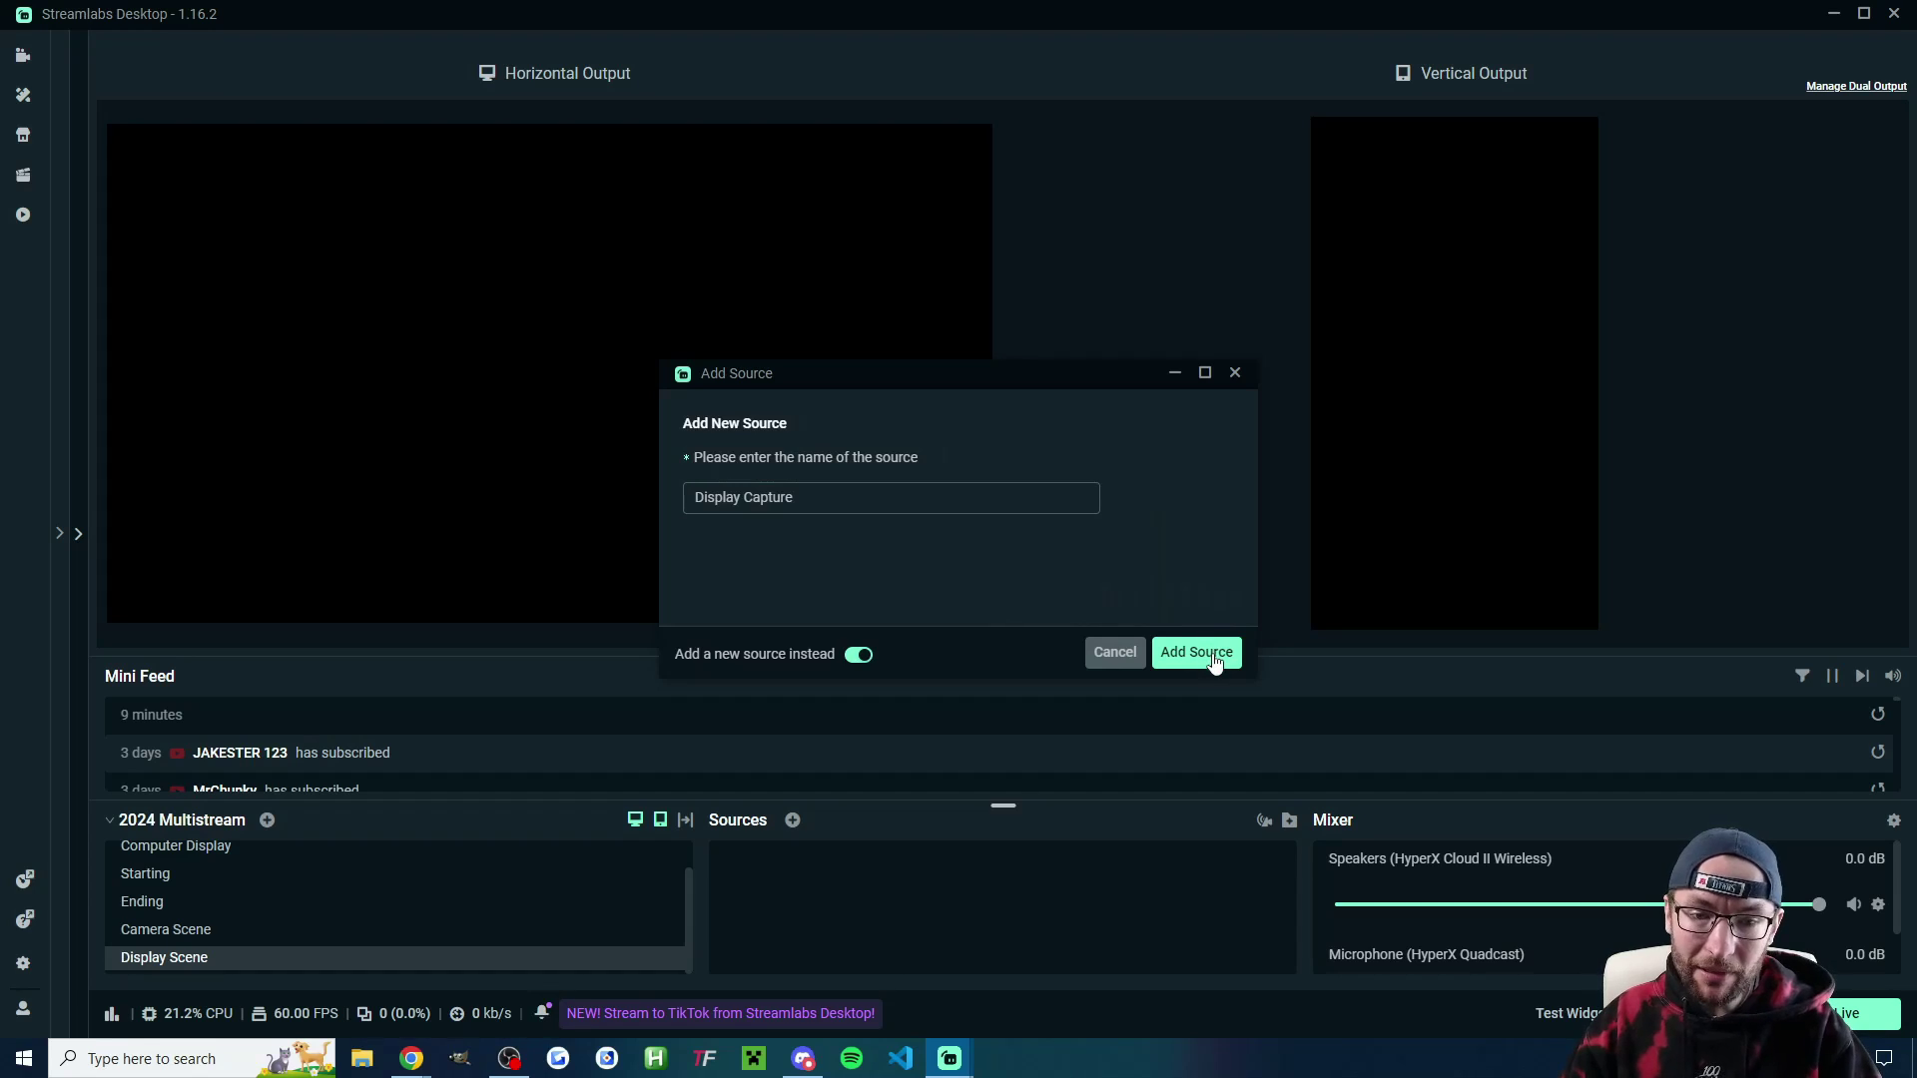
Step: Keep the capture method on Automatic, set the display to SAMSUNG: 1920x1080 @ -1920,0, and close the source settings
click(940, 381)
click(944, 424)
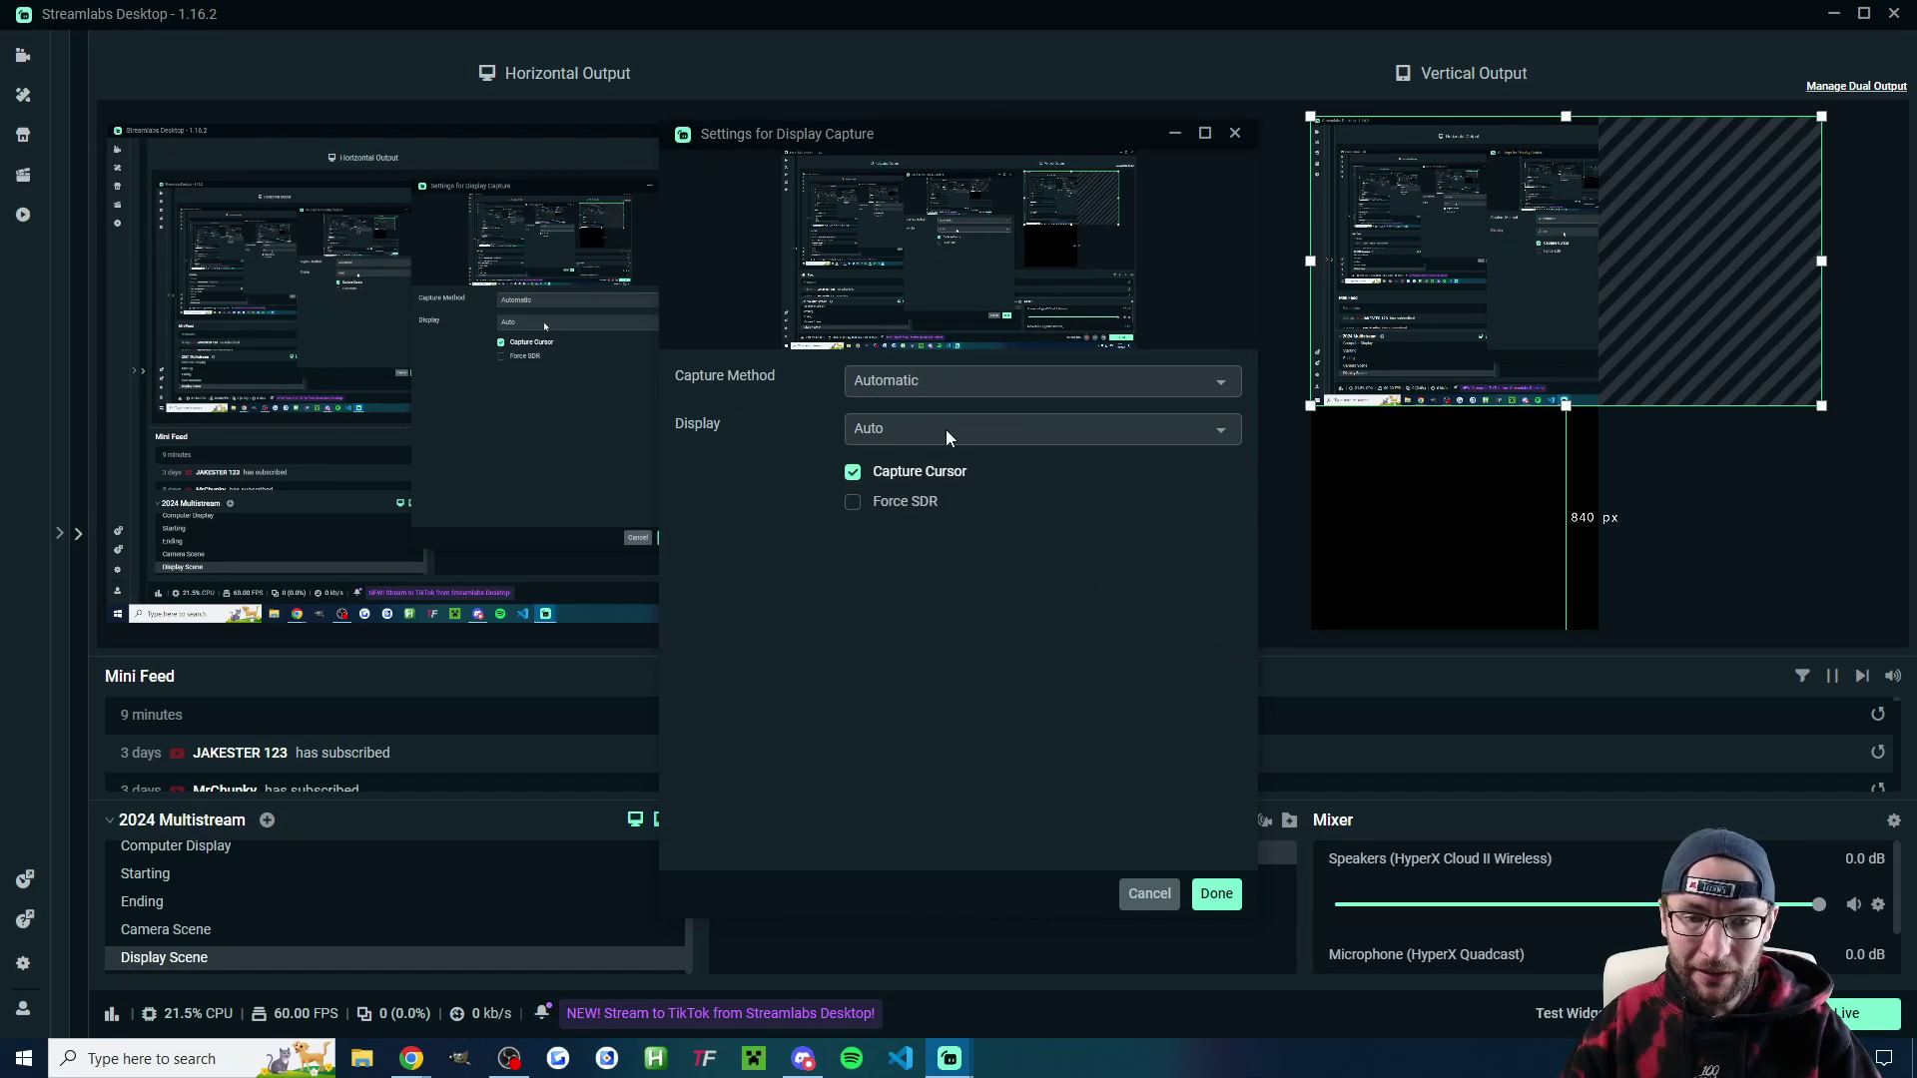
click(944, 429)
click(930, 542)
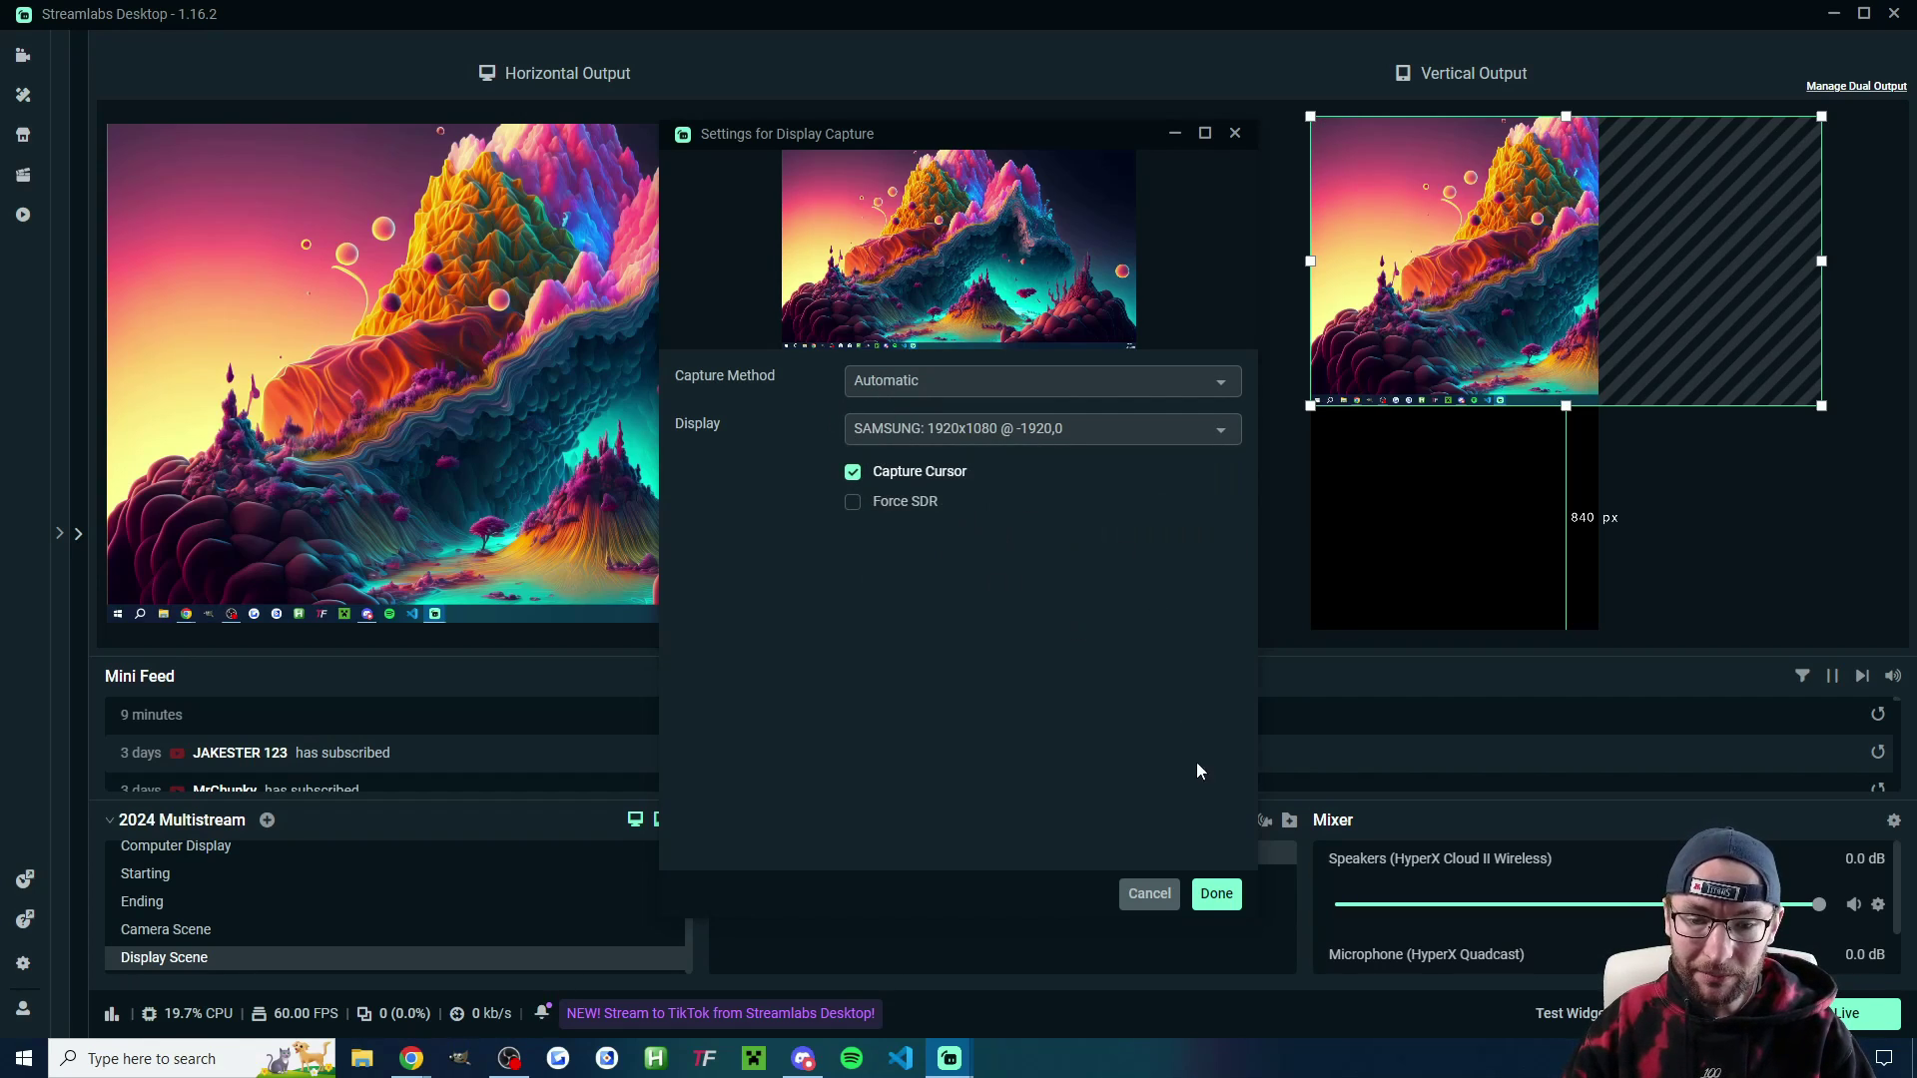
click(1217, 896)
Step: Hide and show the Display Capture source again in the horizontal output, and do the same in the vertical output
click(793, 854)
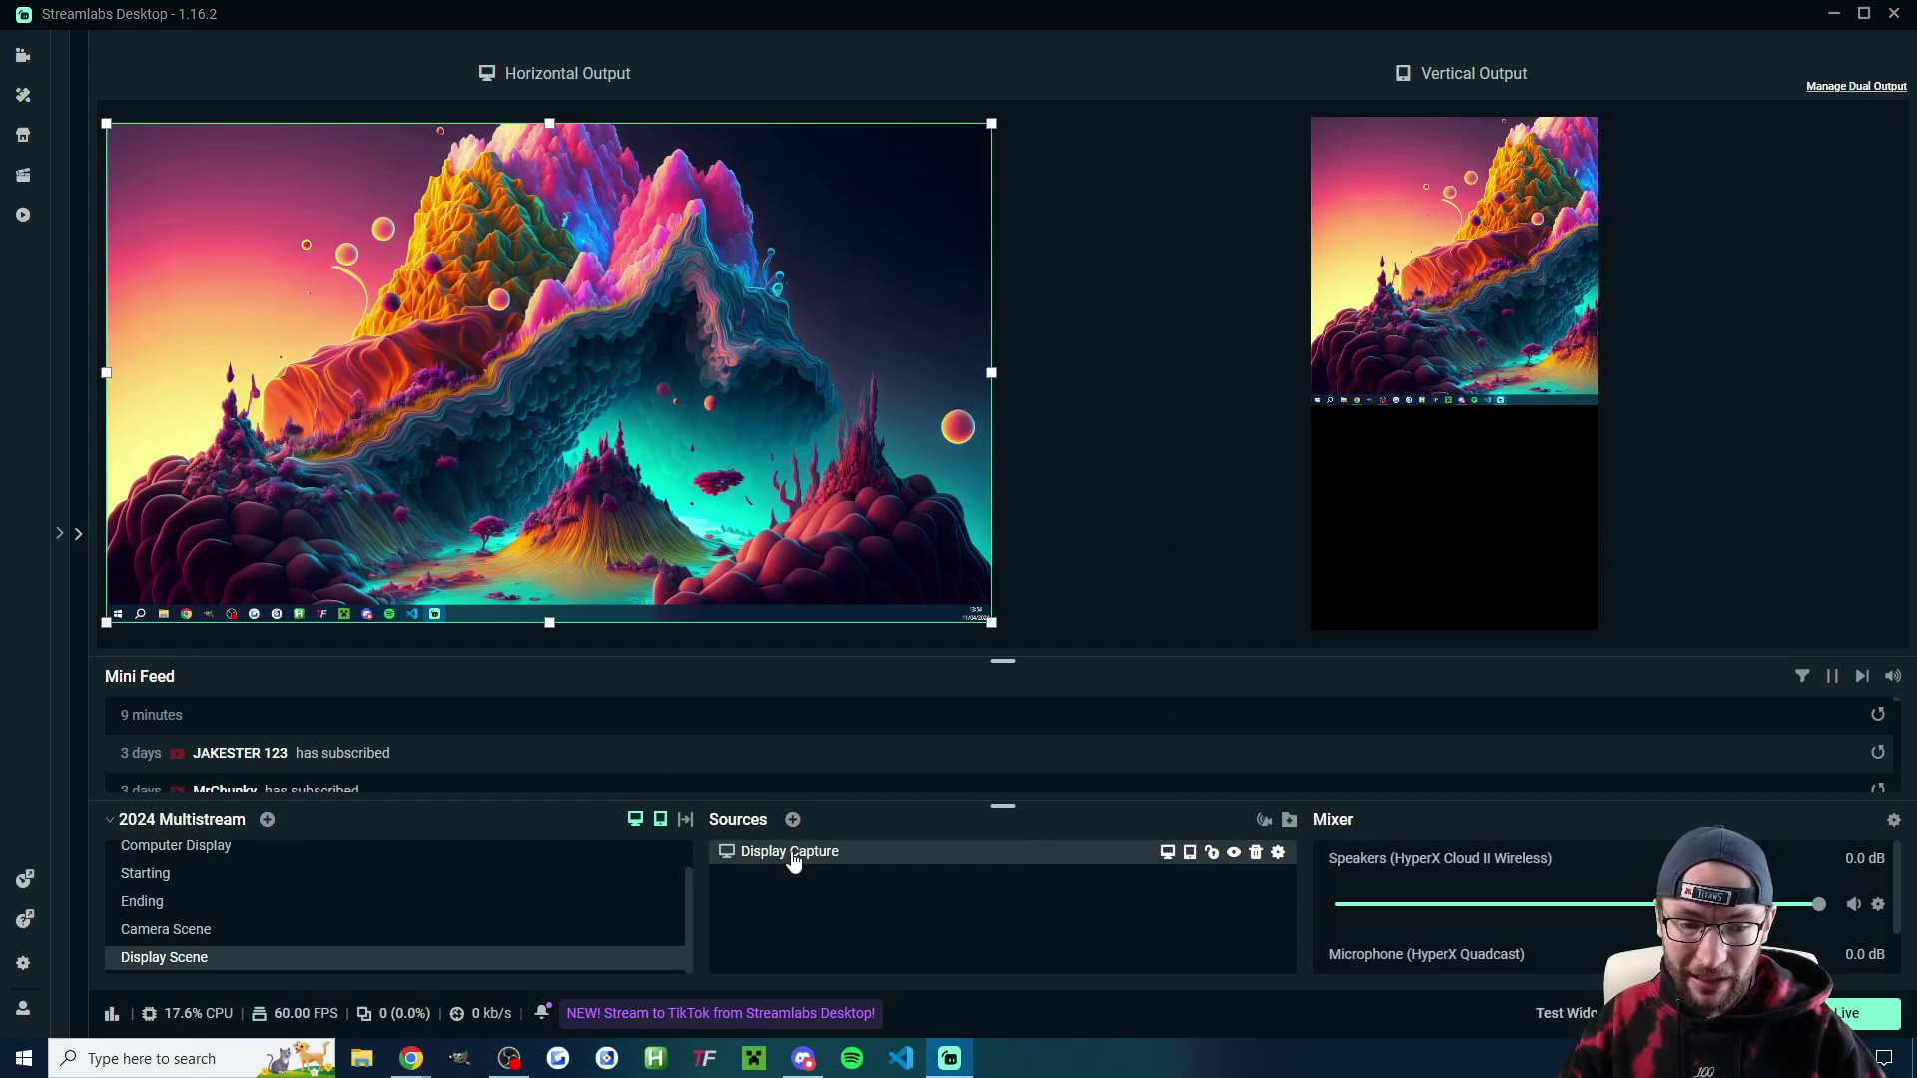
click(1168, 861)
click(1168, 858)
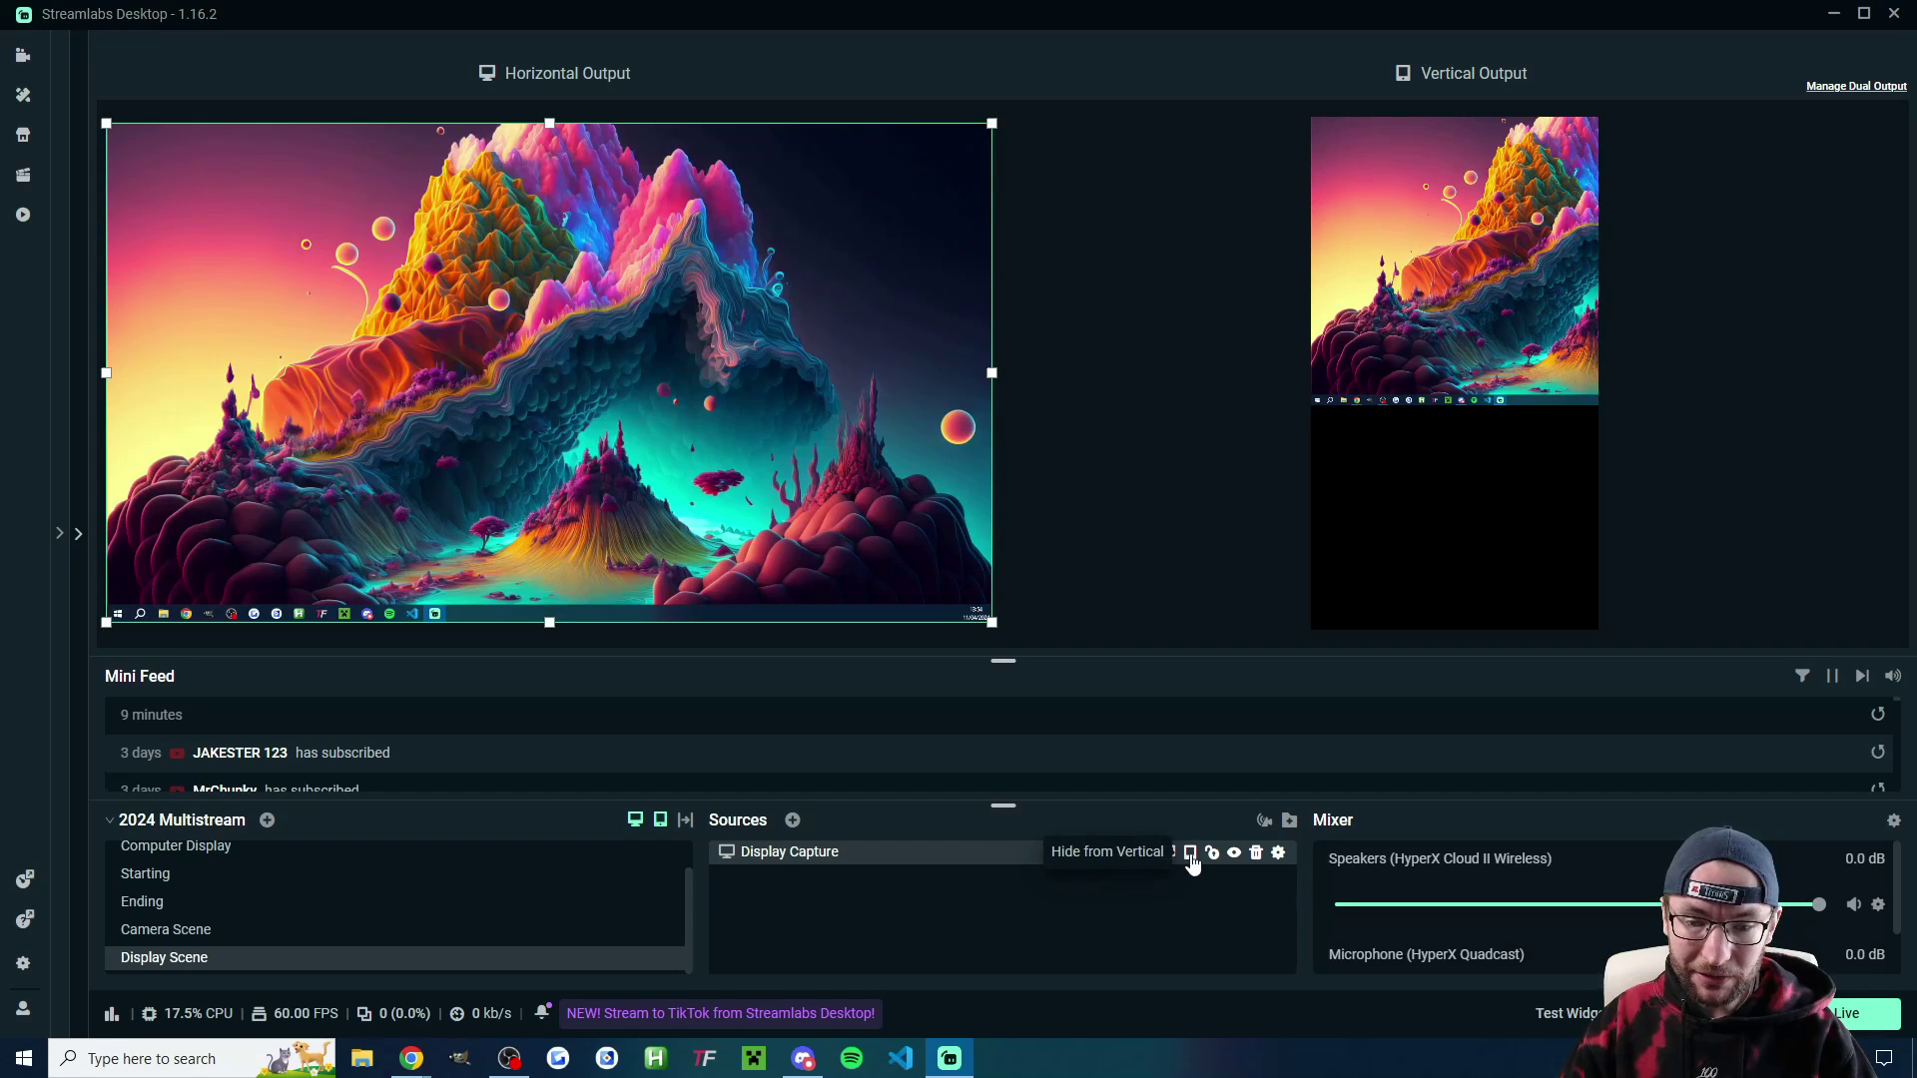
click(1191, 860)
click(1191, 861)
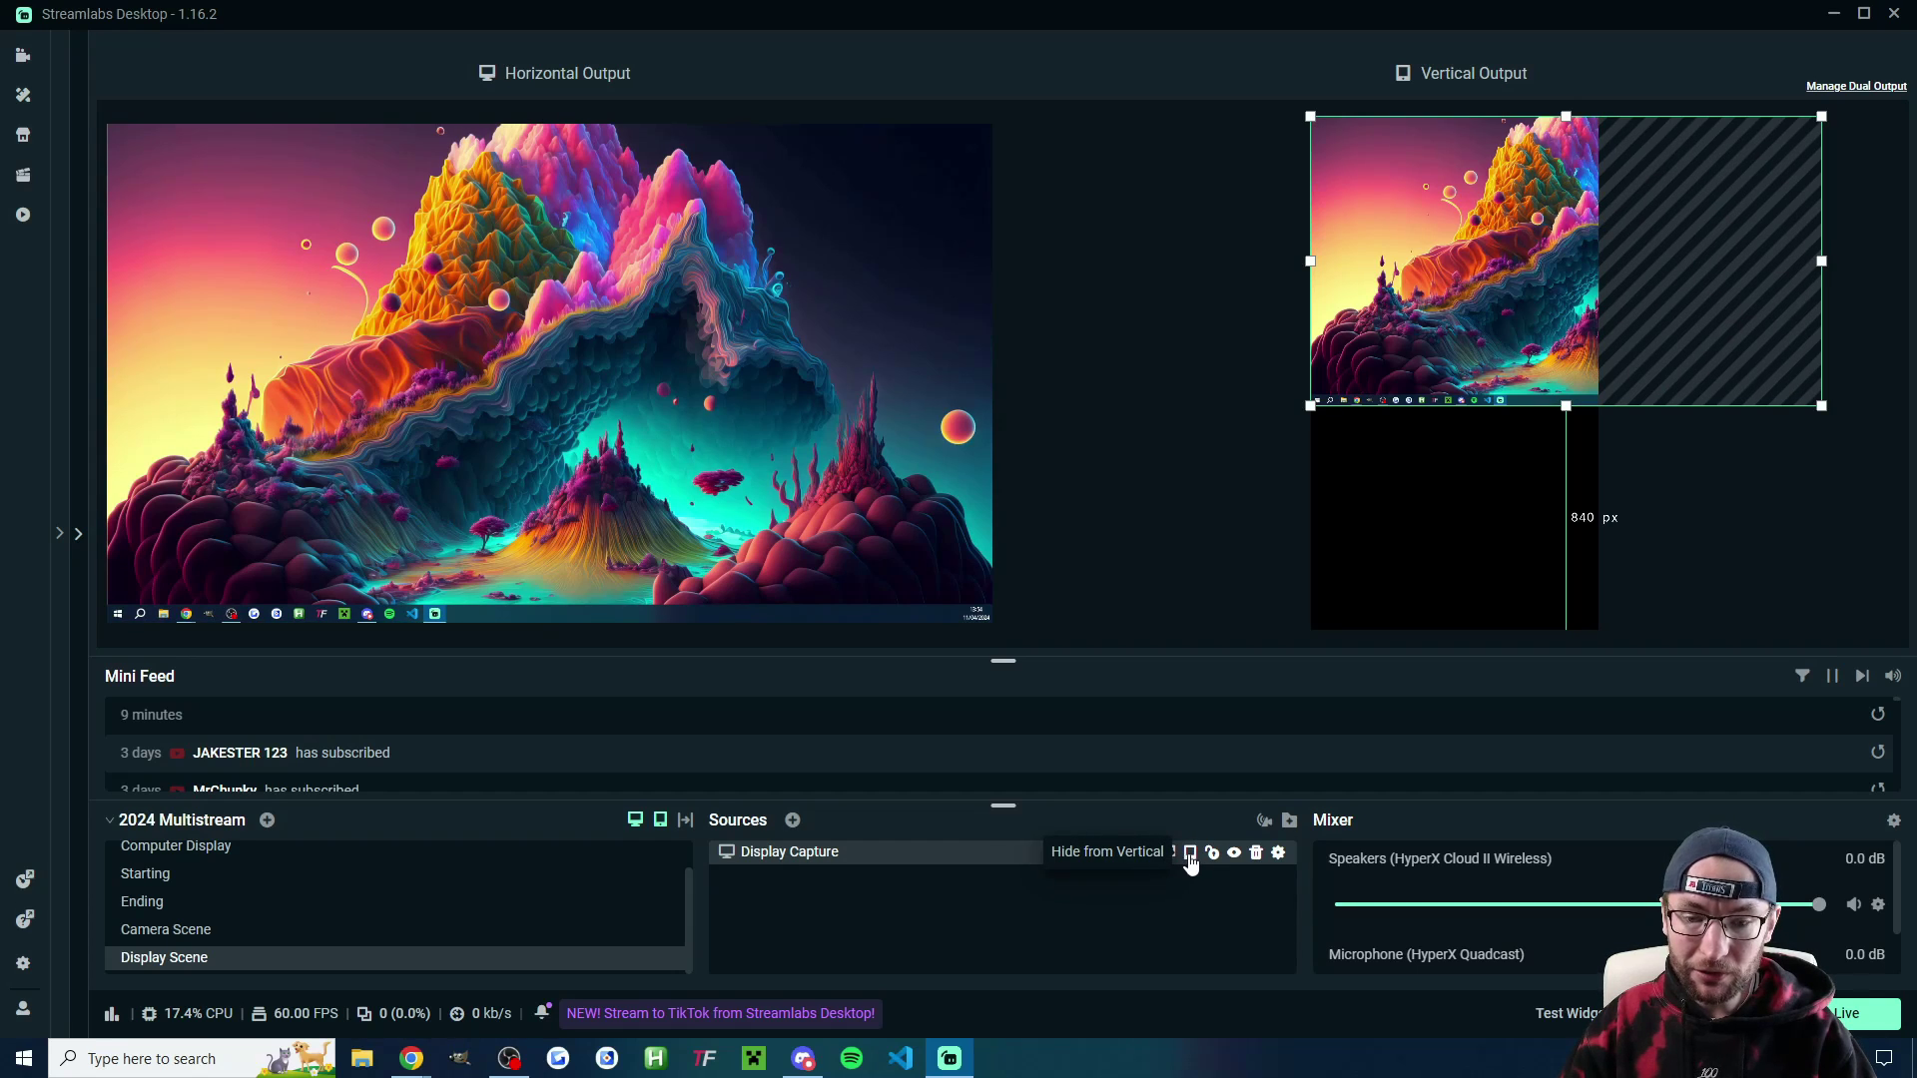
Step: Move the Display Capture source to the bottom of the vertical canvas and enlarge it to cover roughly the lower two thirds
click(799, 859)
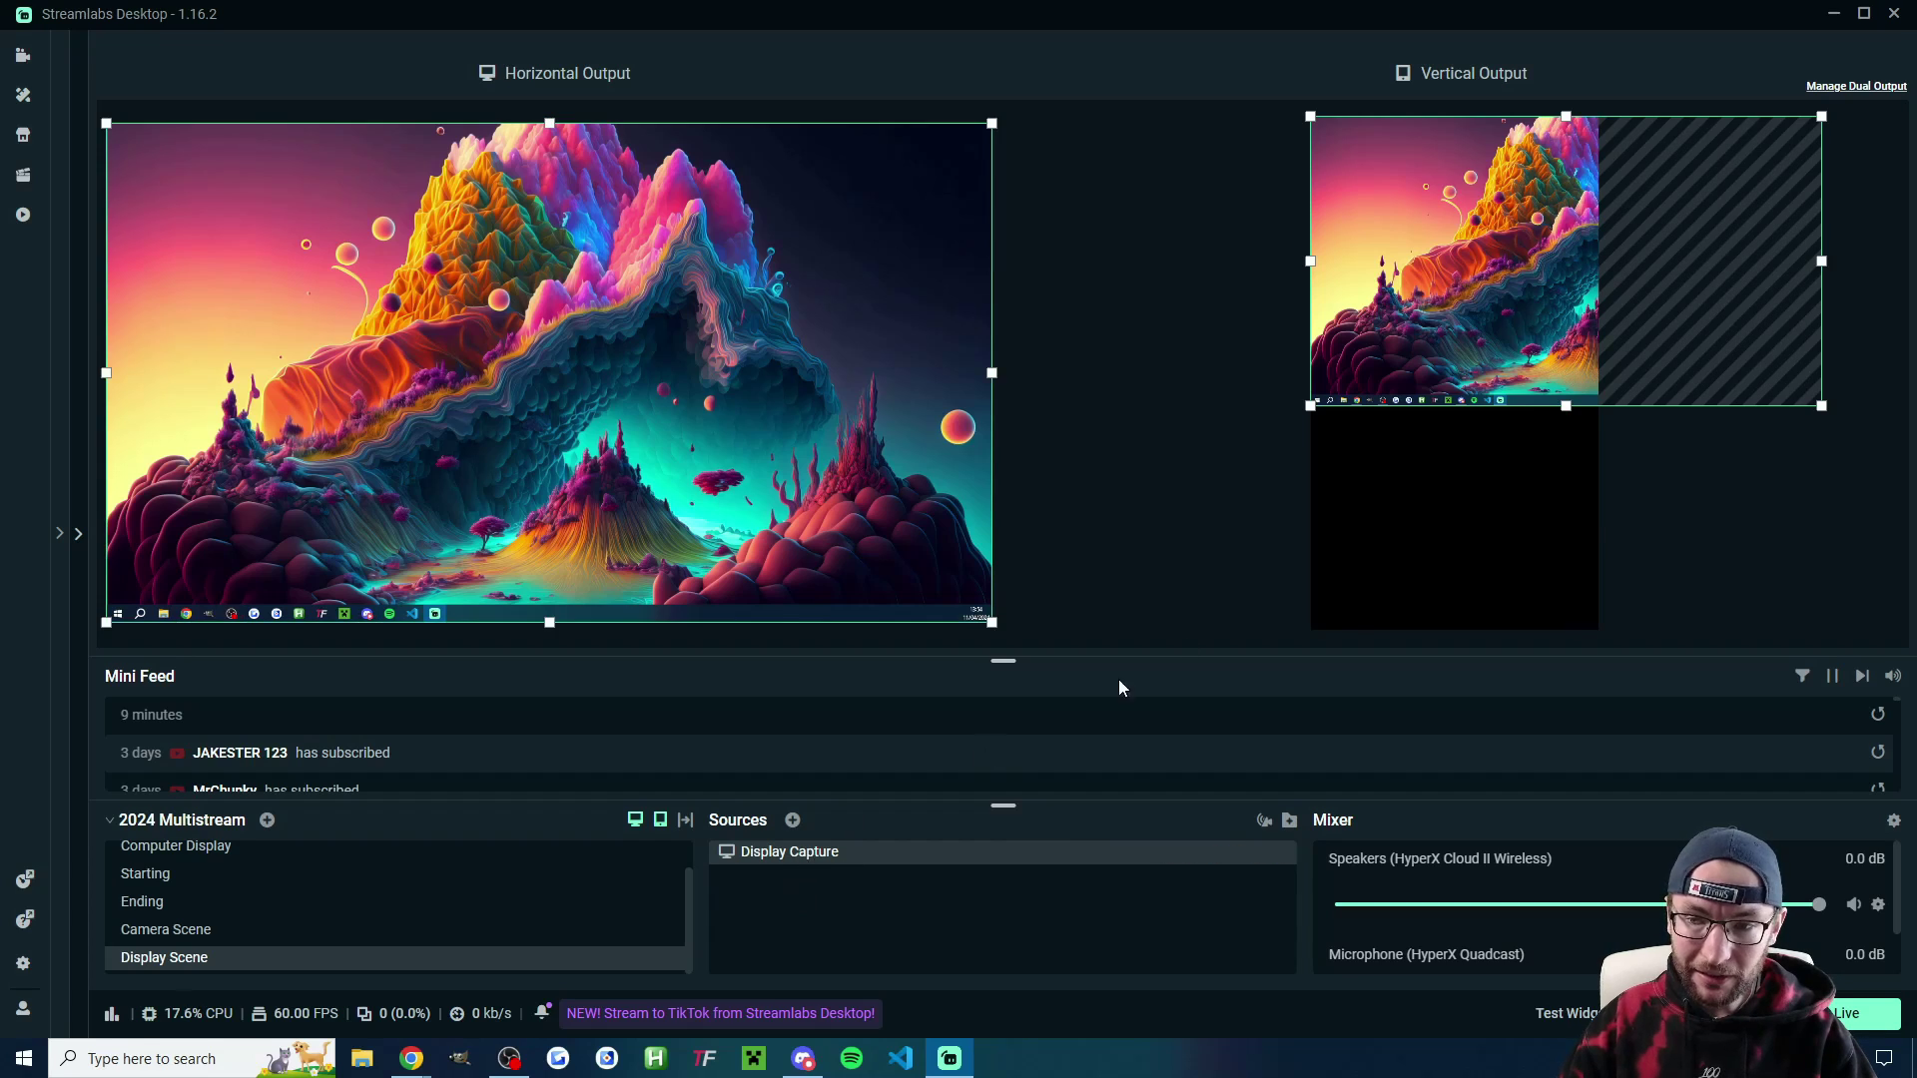
drag(1549, 286, 1427, 513)
drag(1440, 337, 1451, 297)
Step: Center the Display Capture source horizontally in the vertical output and lock it
right_click(1452, 339)
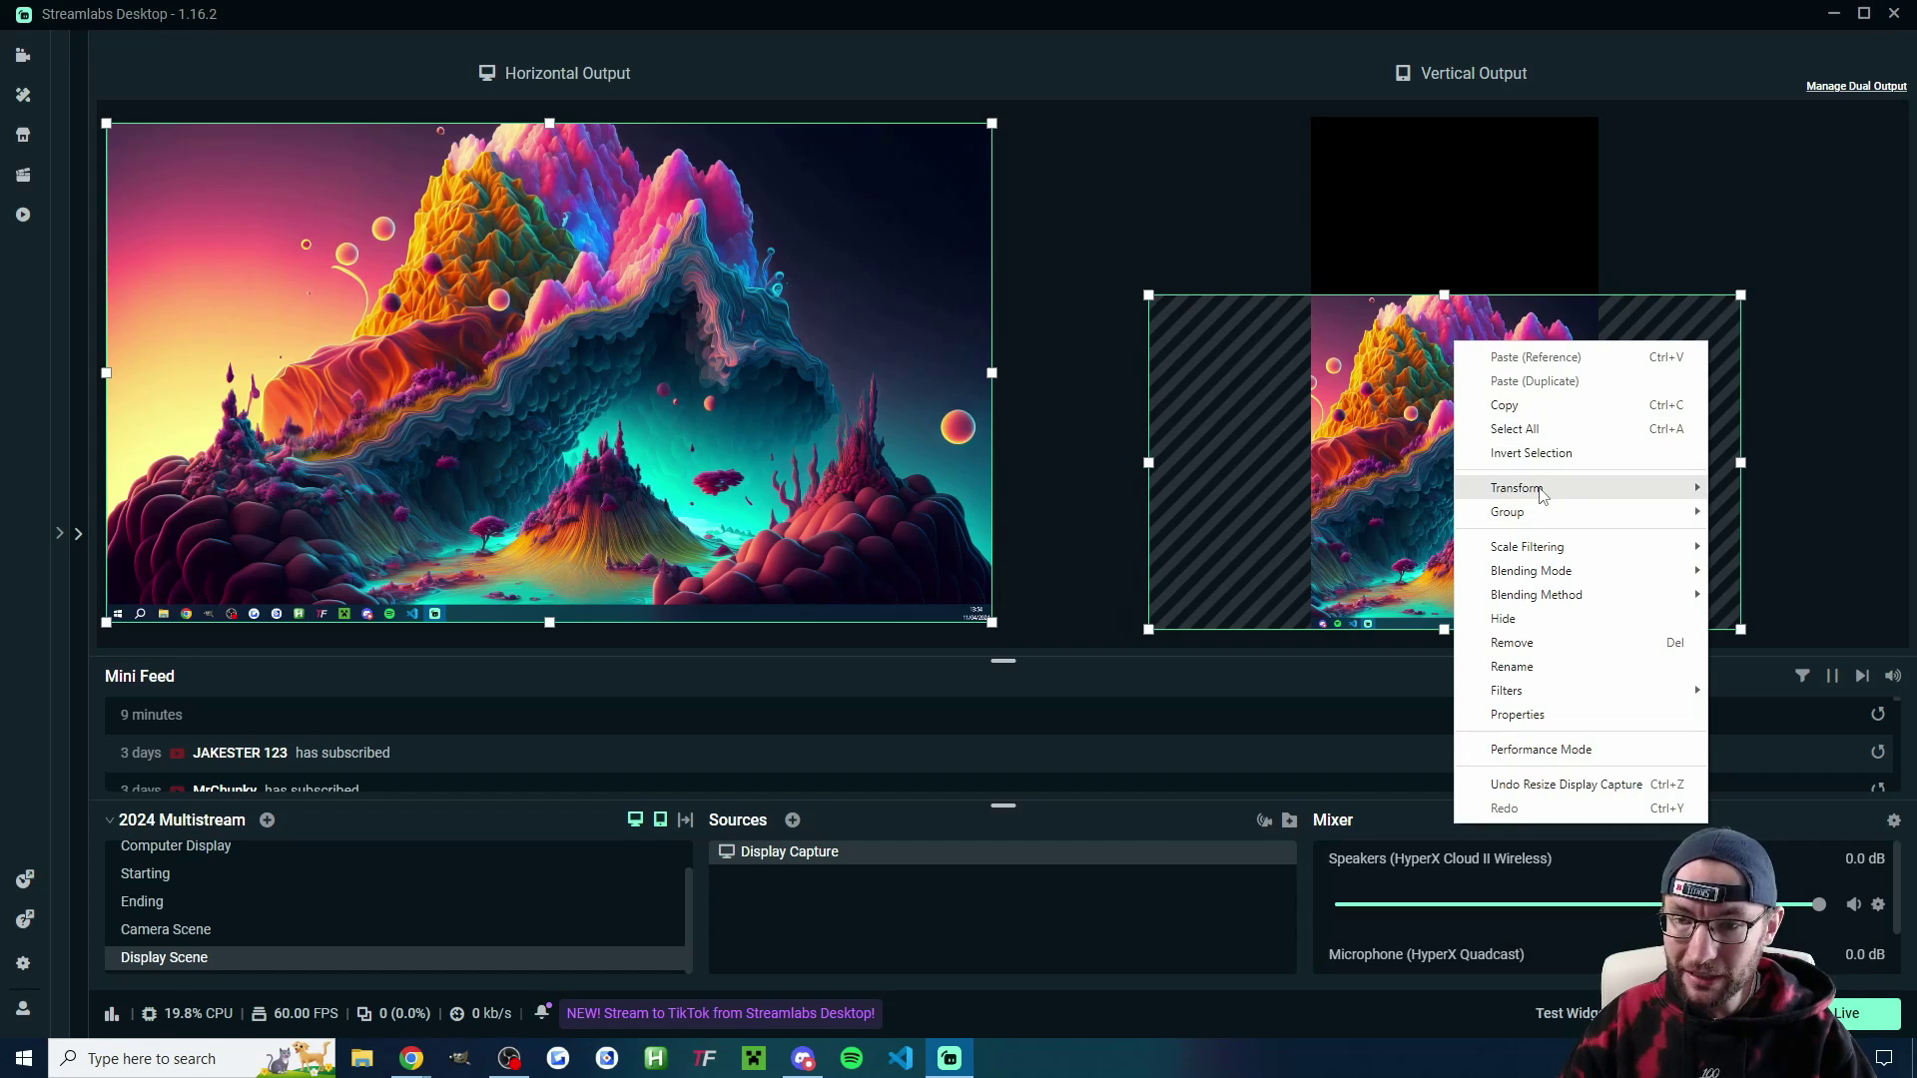
mouse_move(1542, 490)
click(1802, 654)
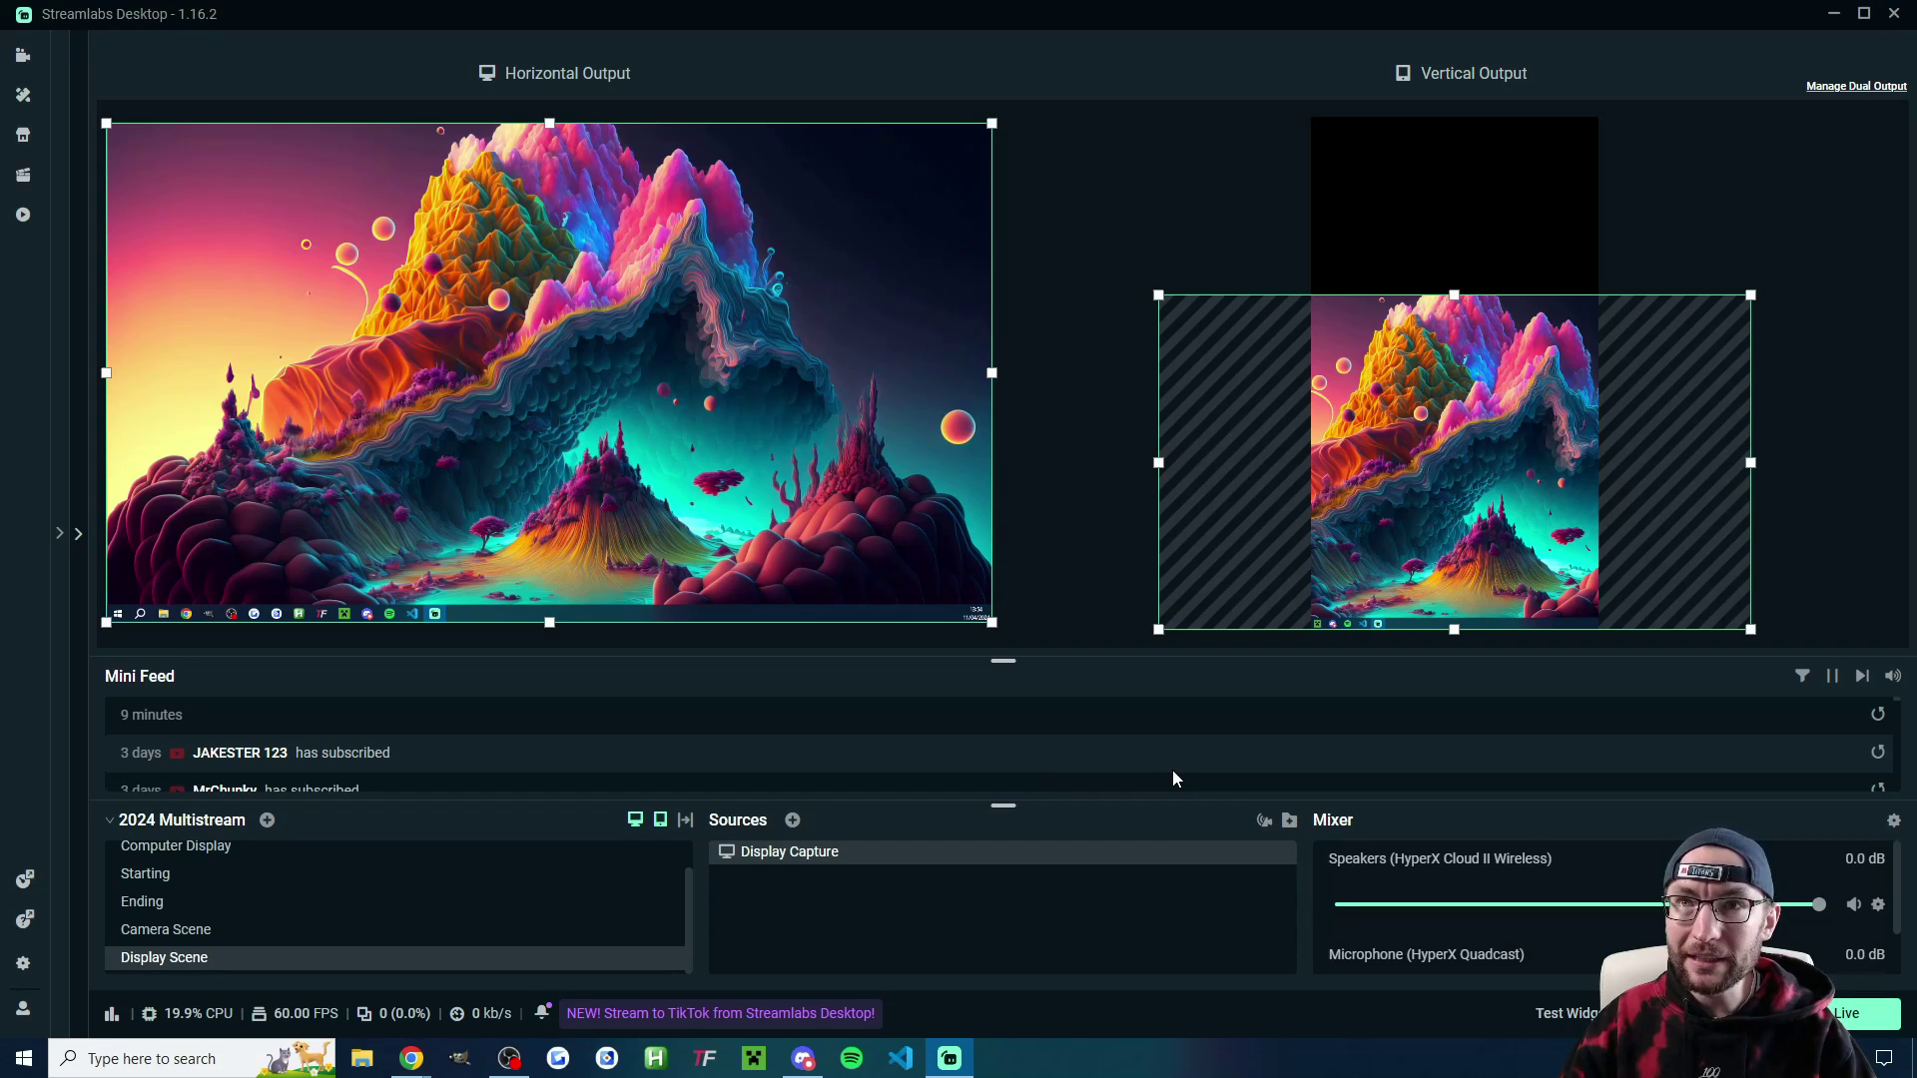
mouse_move(1218, 859)
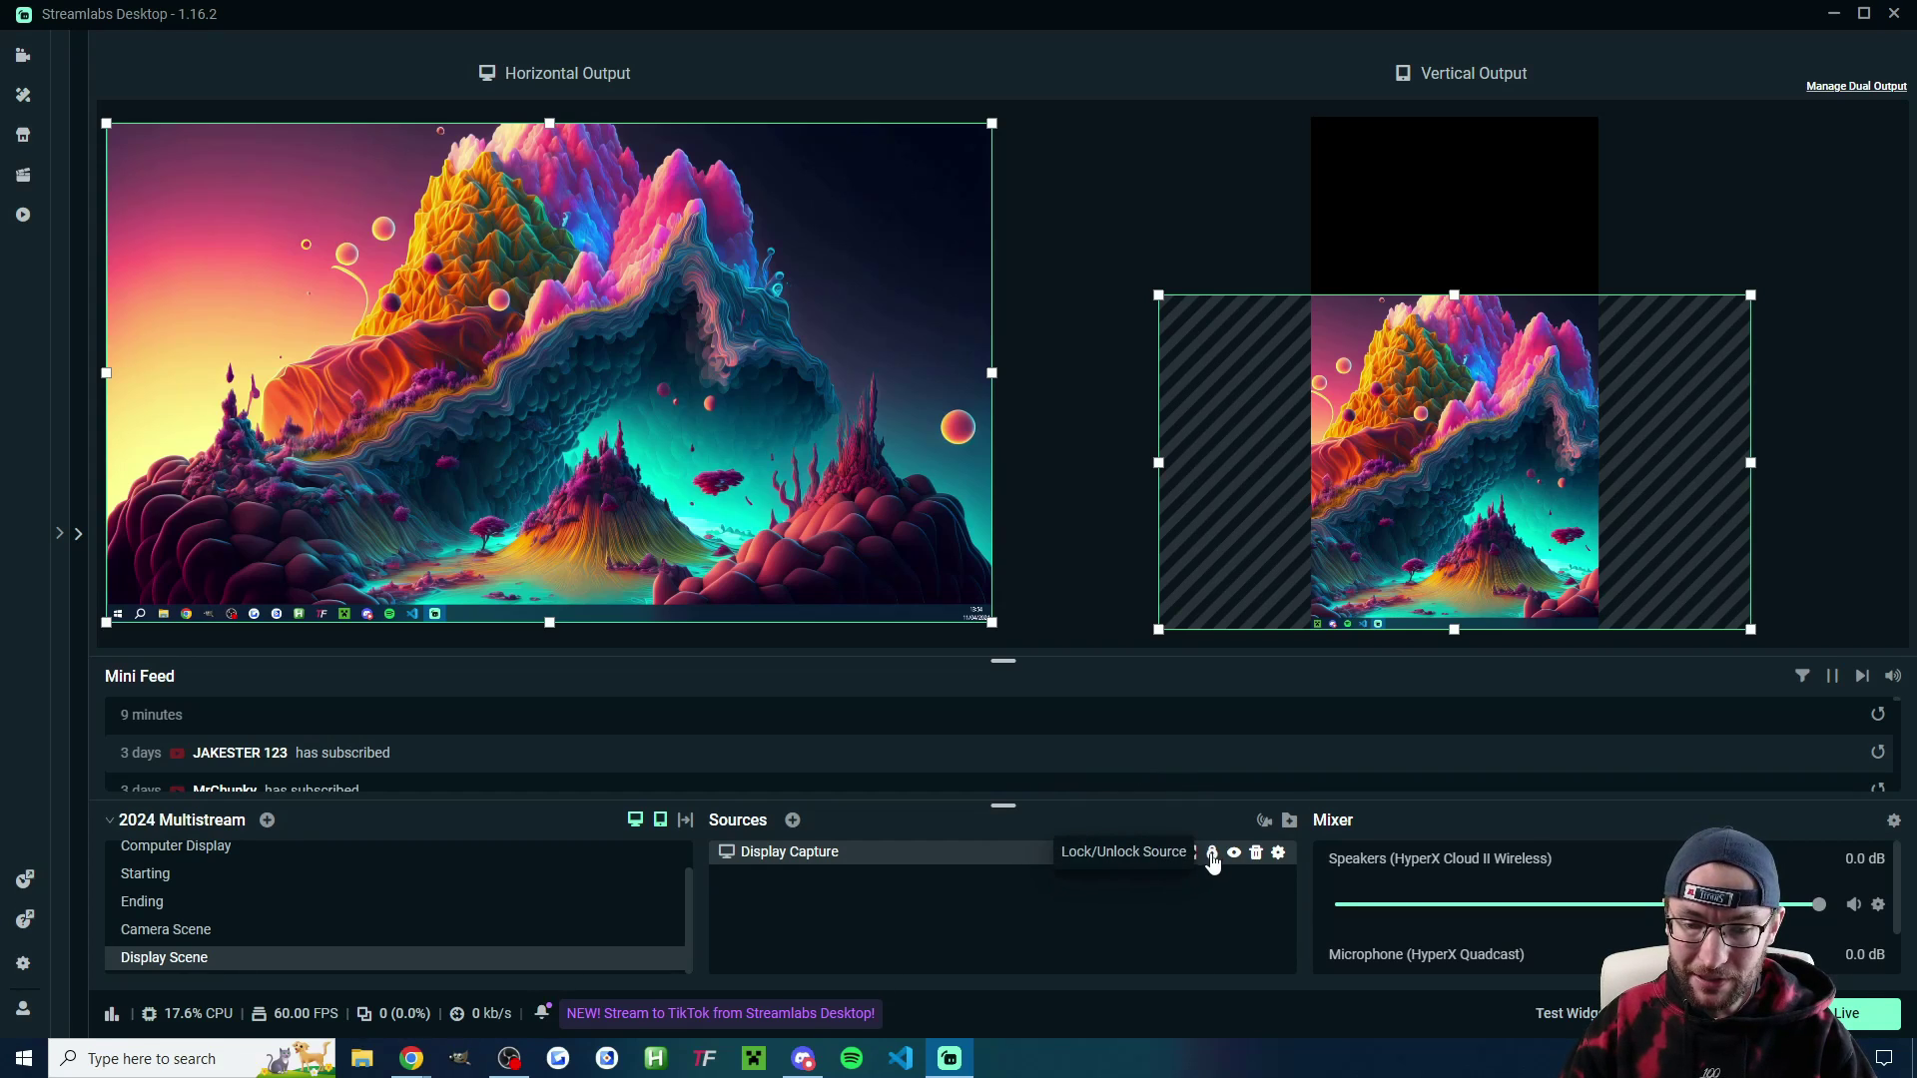
Step: Add the existing OBSBOT Tail Air Main video capture device as a source in the Display Scene
click(792, 819)
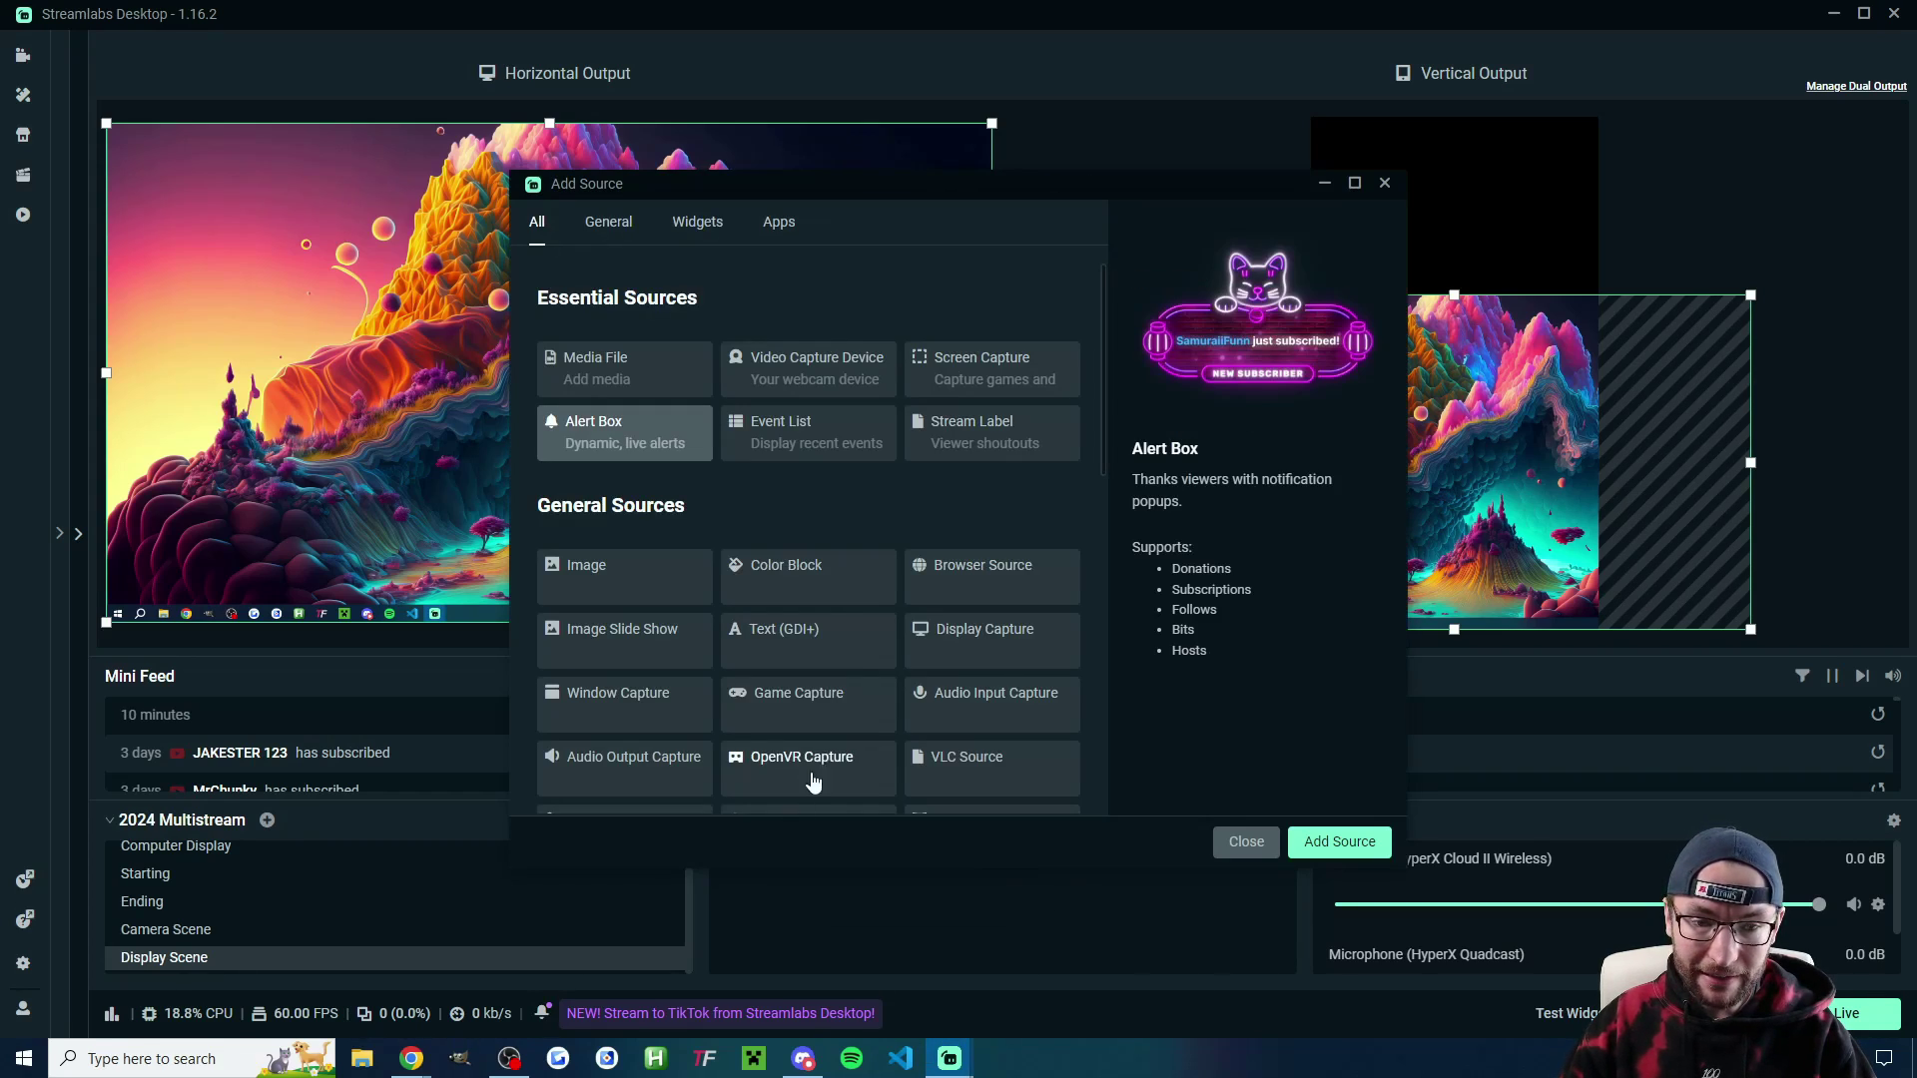
click(784, 393)
click(1338, 841)
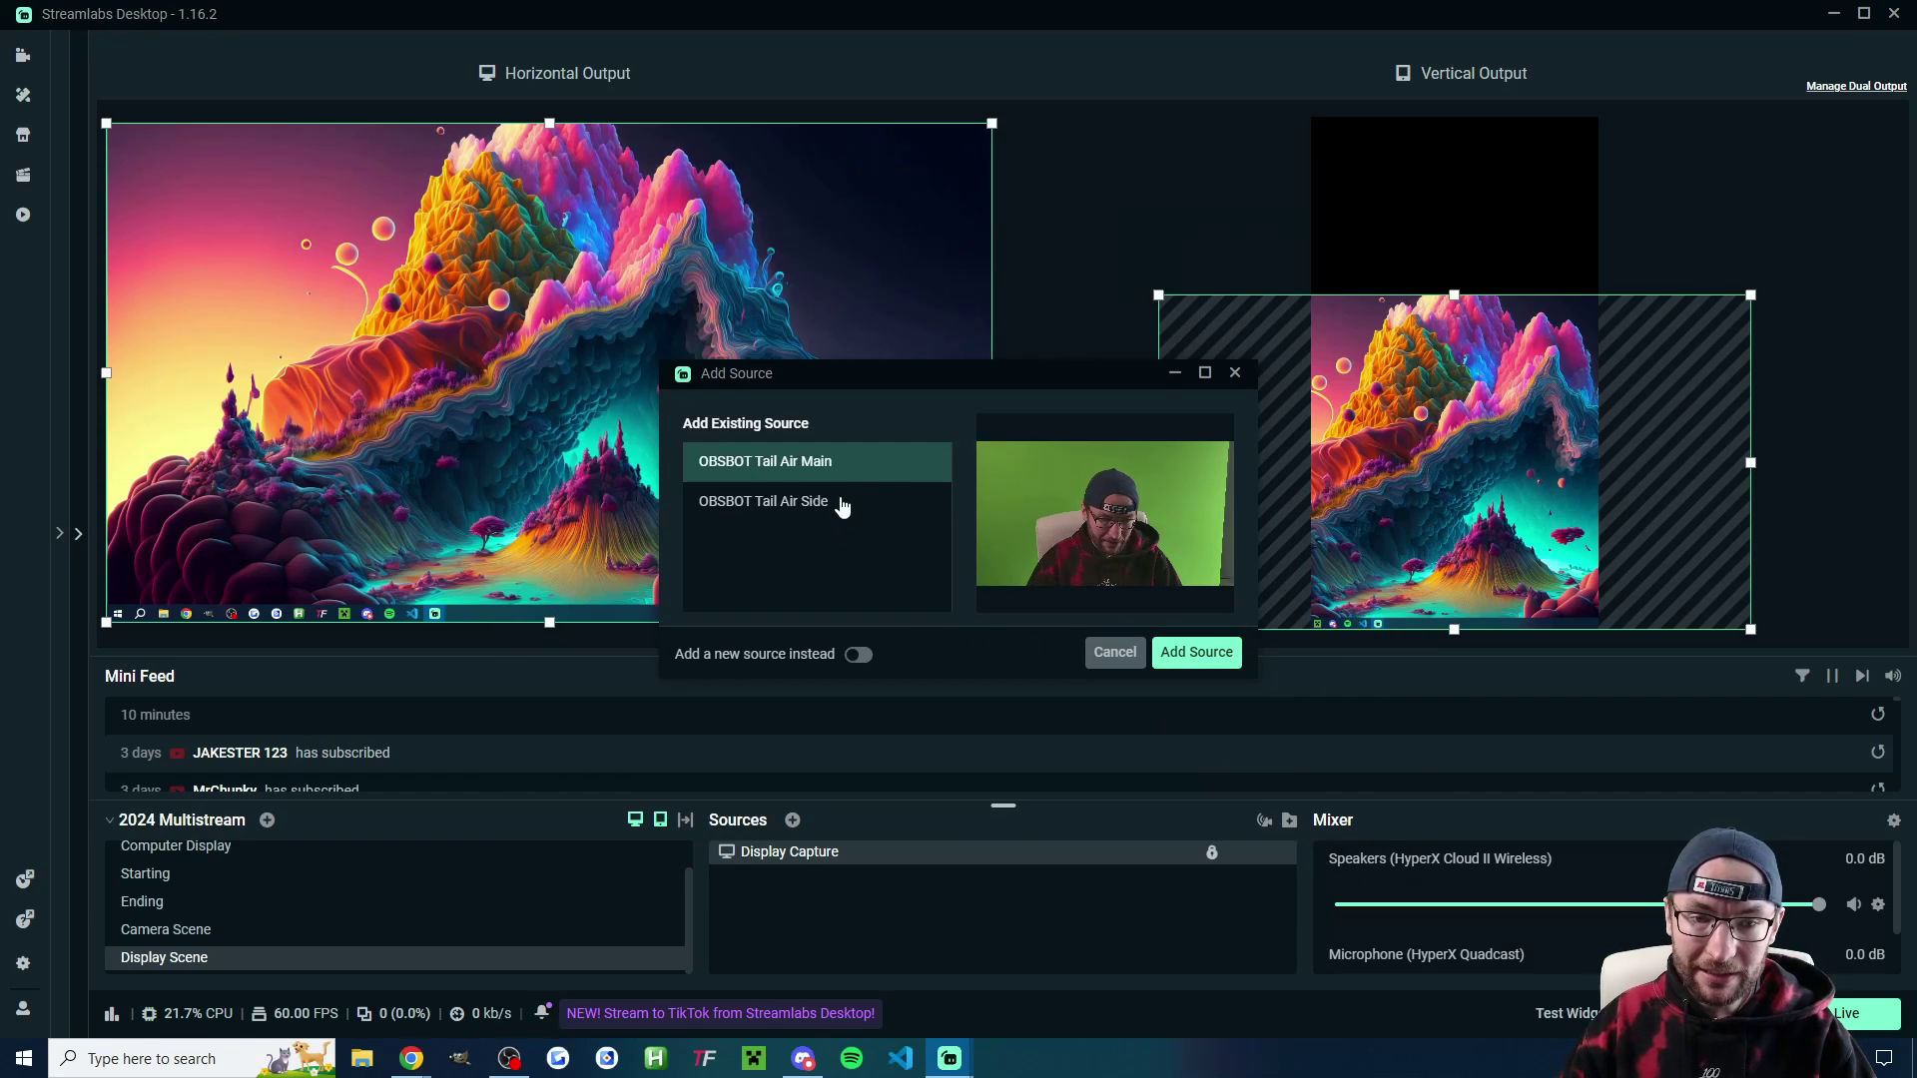
click(1196, 652)
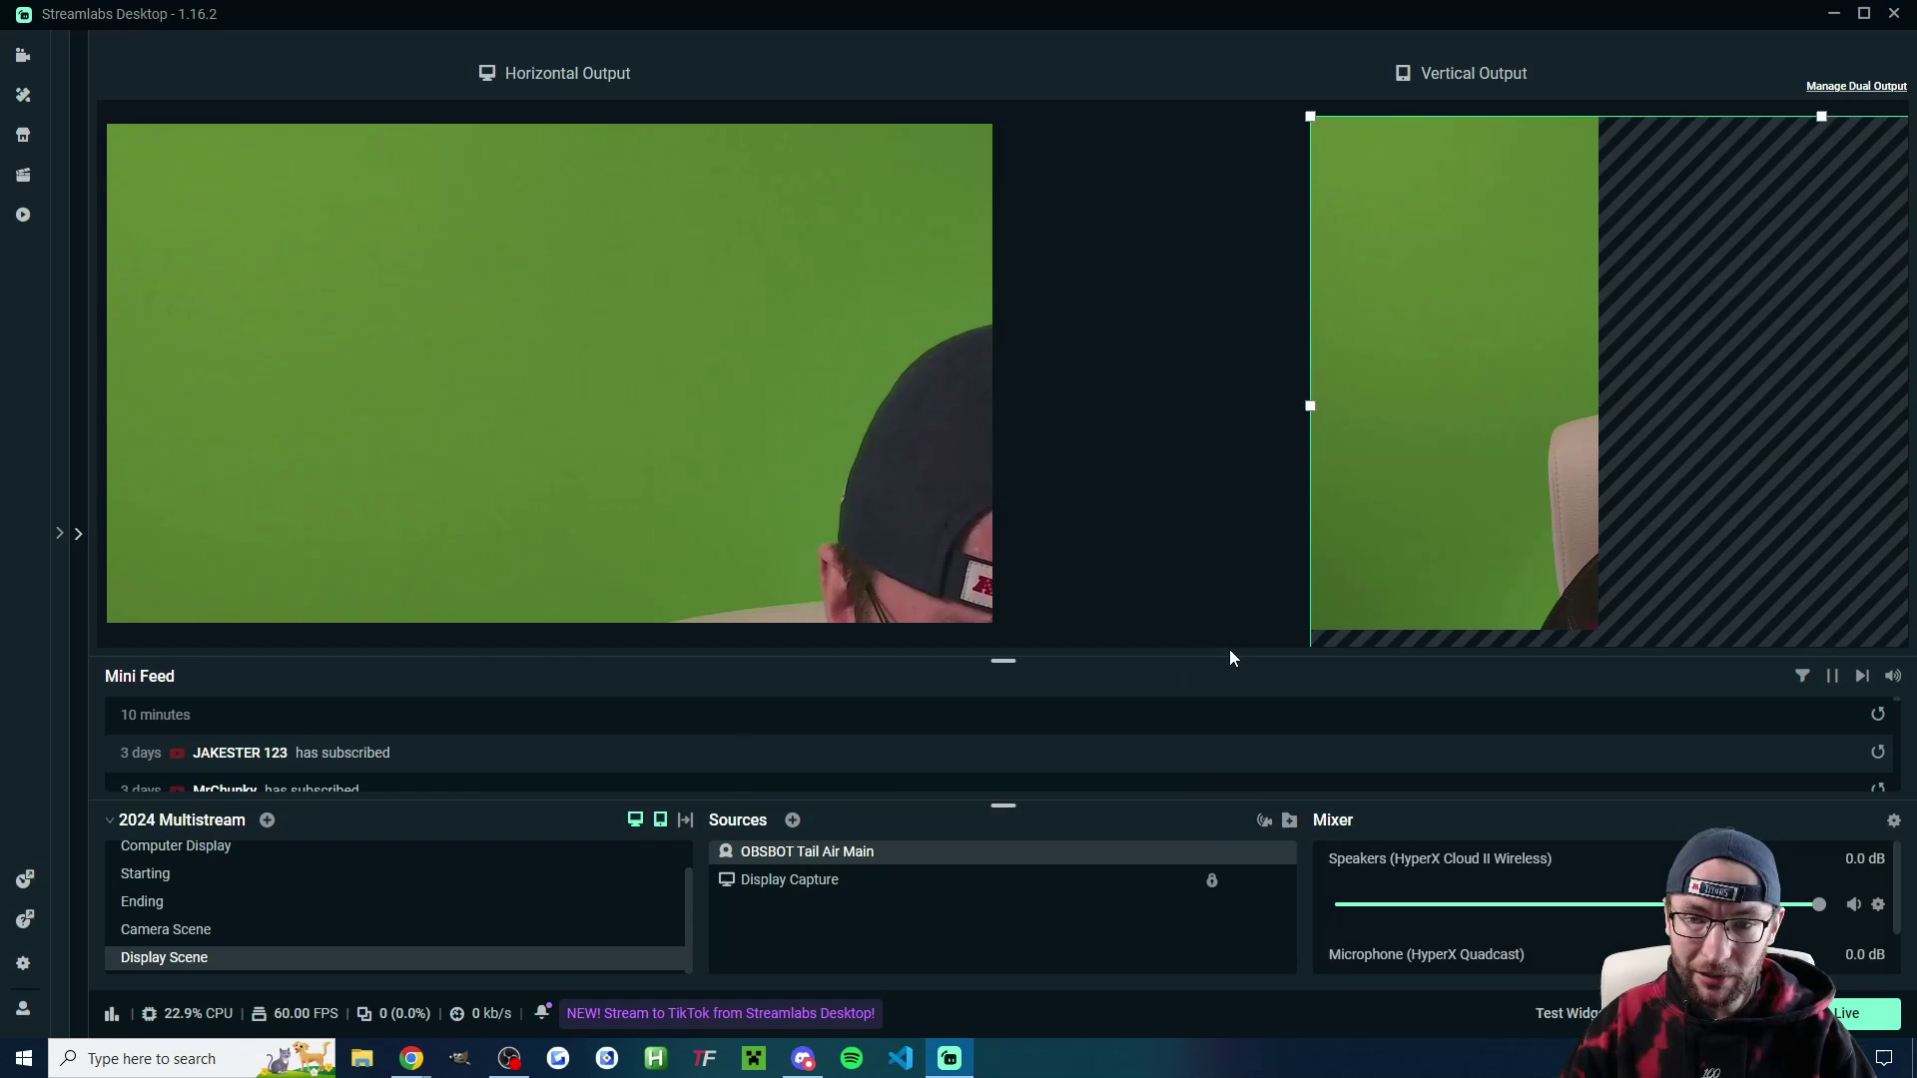
Step: Fit the OBSBOT Tail Air Main camera source to the screen and deselect it
right_click(592, 244)
mouse_move(685, 390)
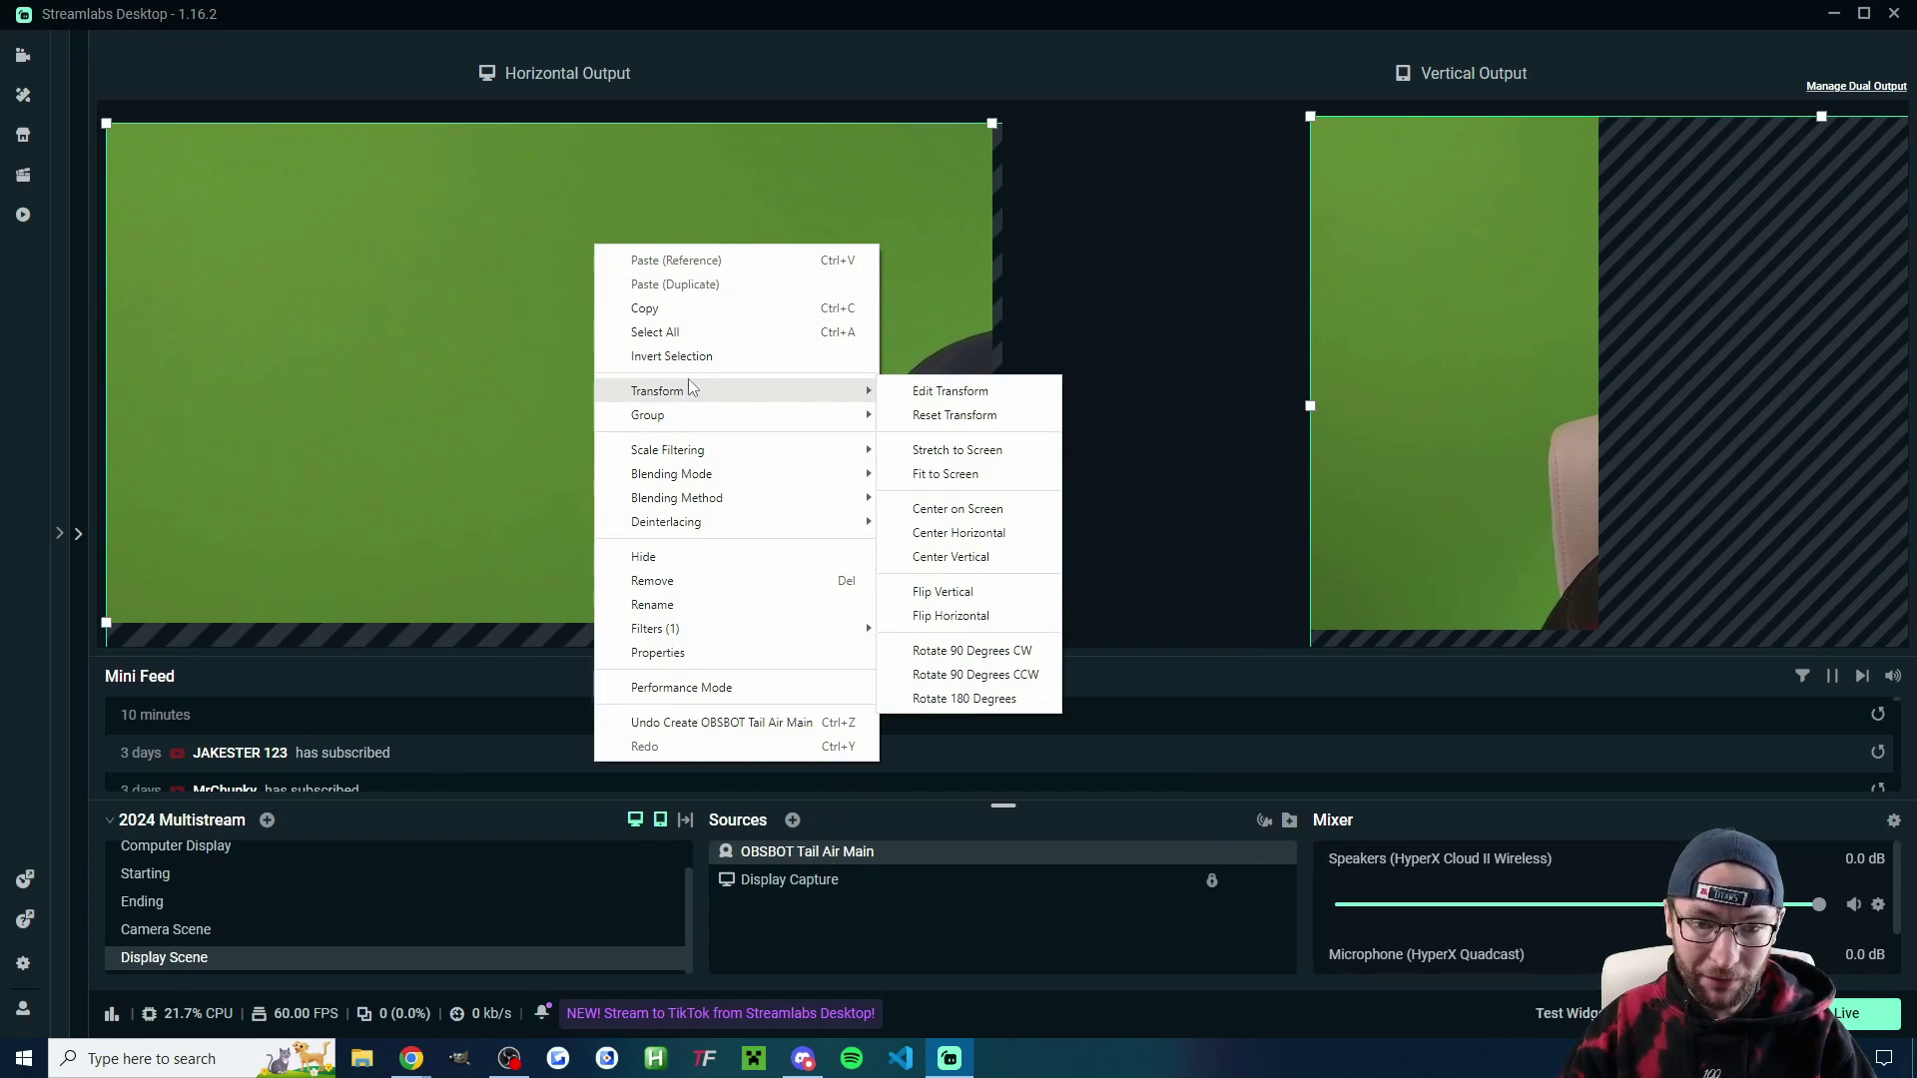
click(999, 475)
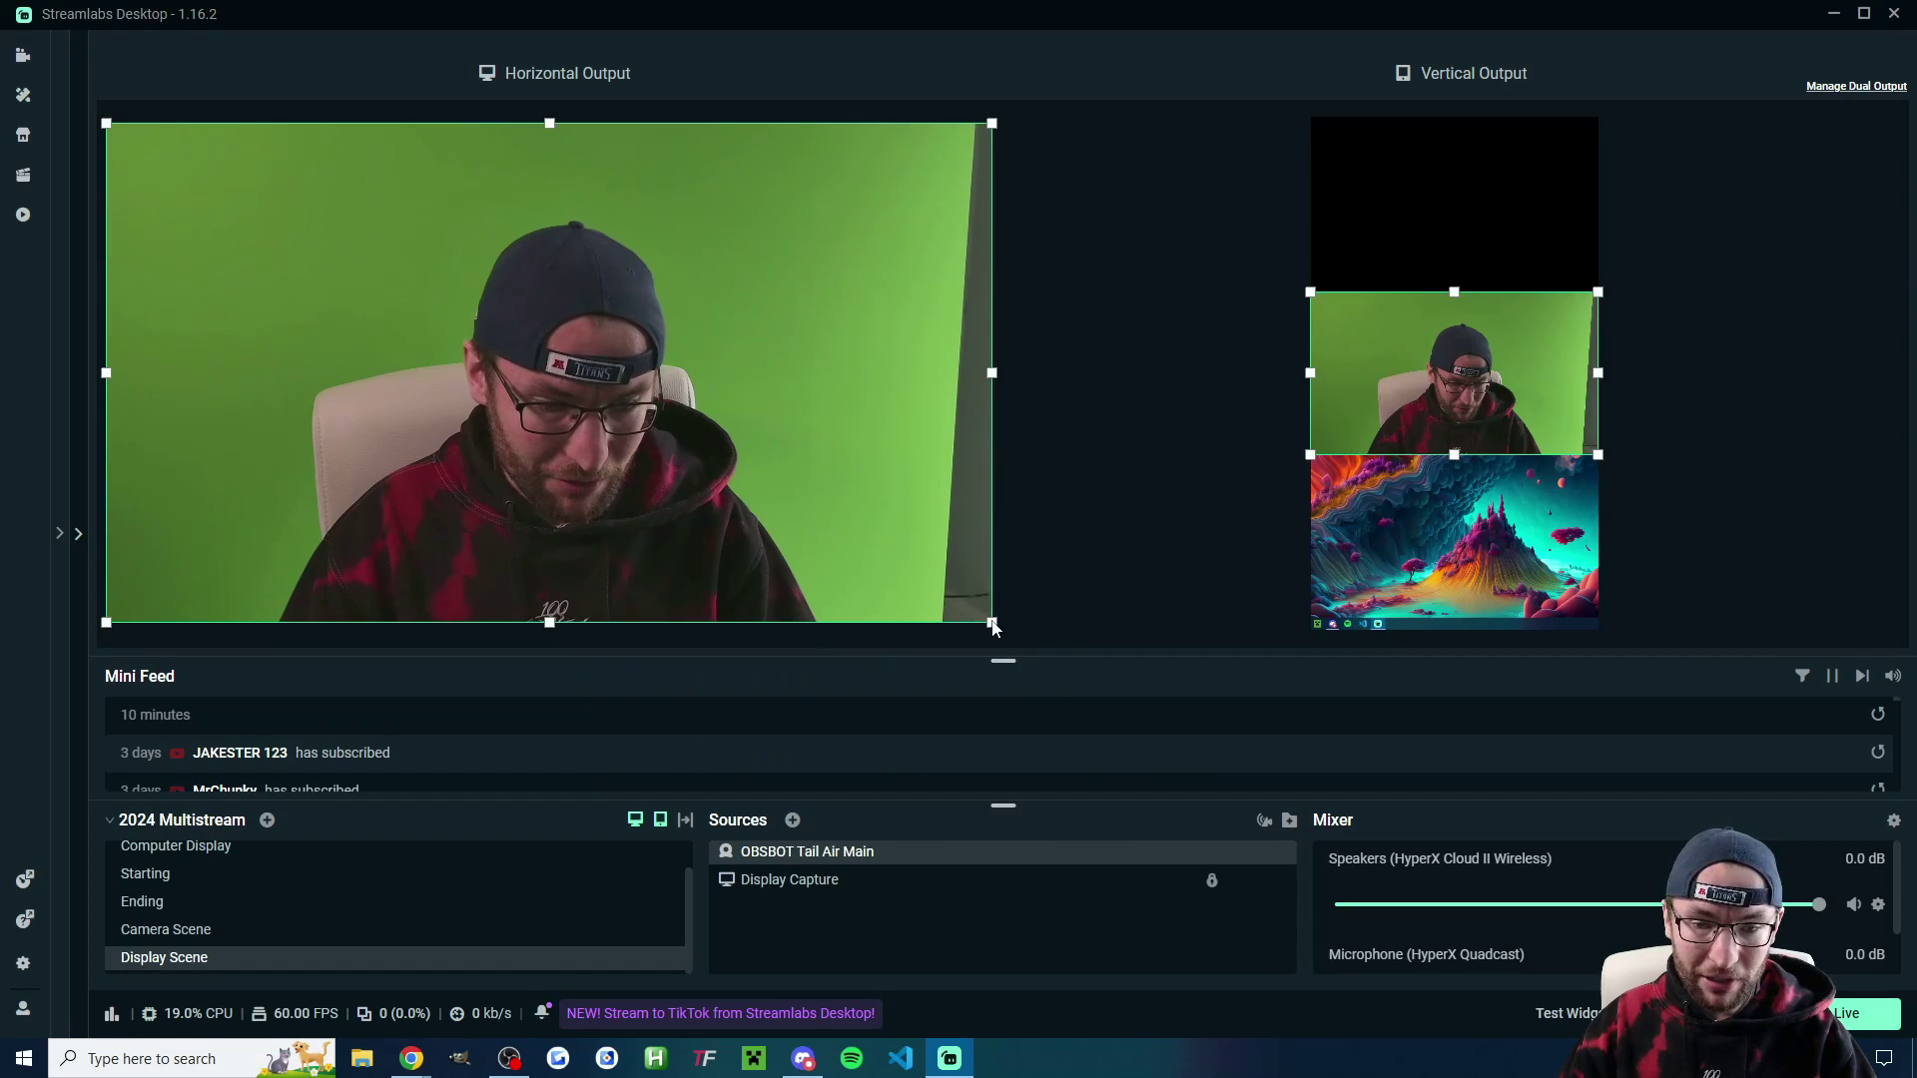
click(994, 413)
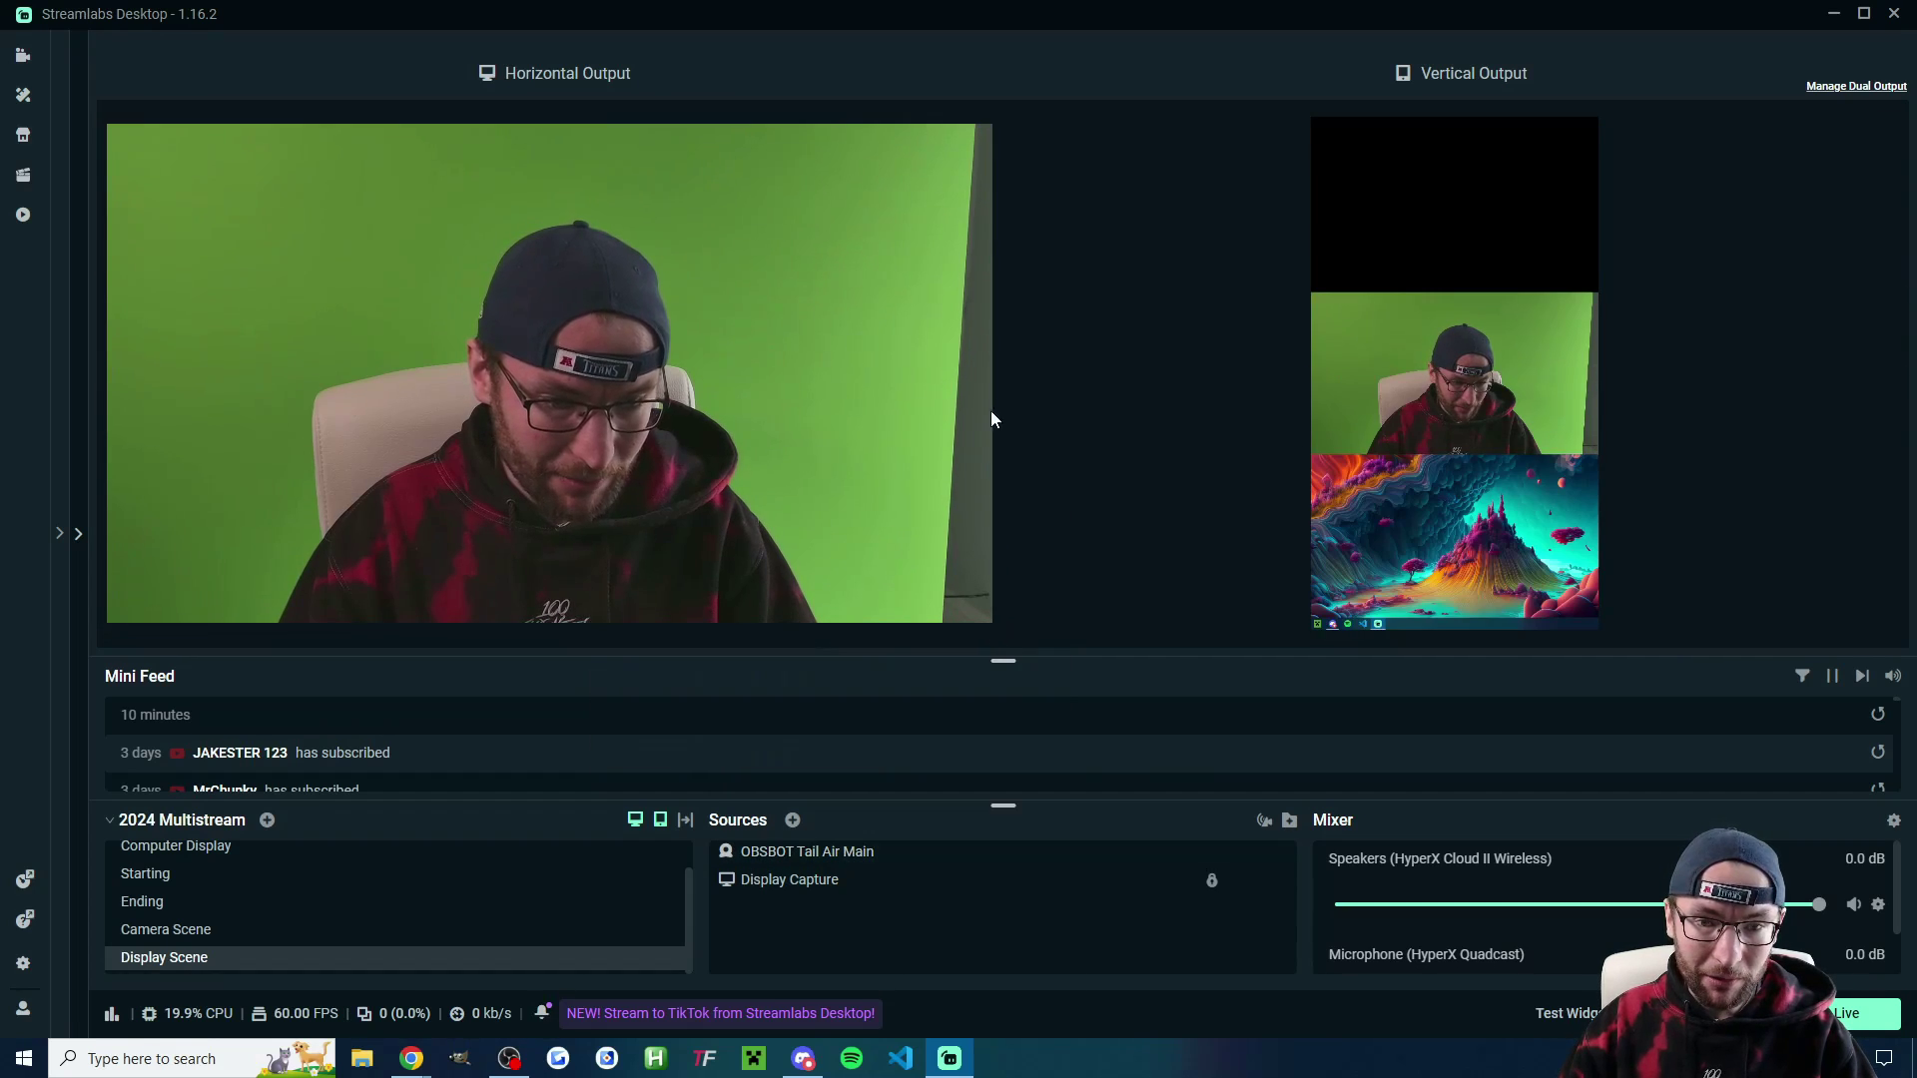
Step: Move the camera source to the top of the vertical canvas and enlarge it to fill the space above the display capture
click(807, 854)
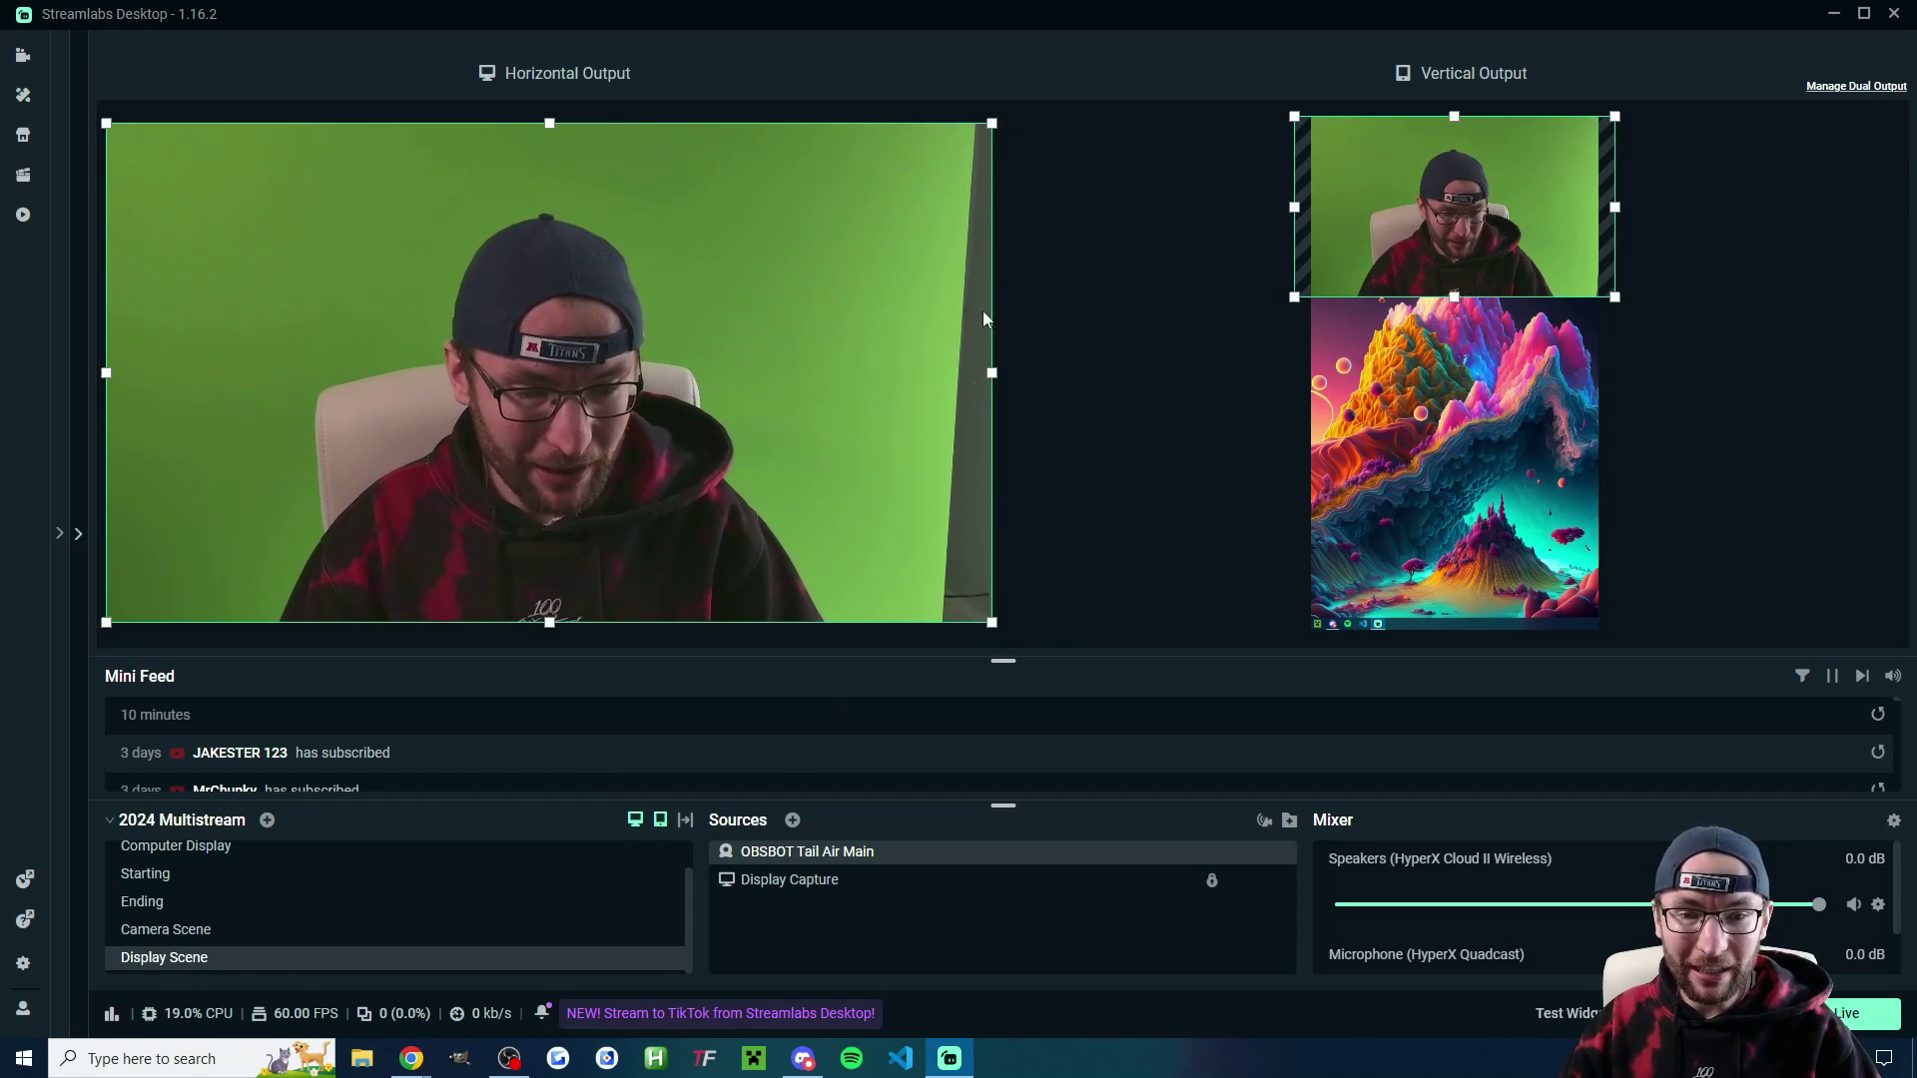
click(1008, 249)
click(866, 851)
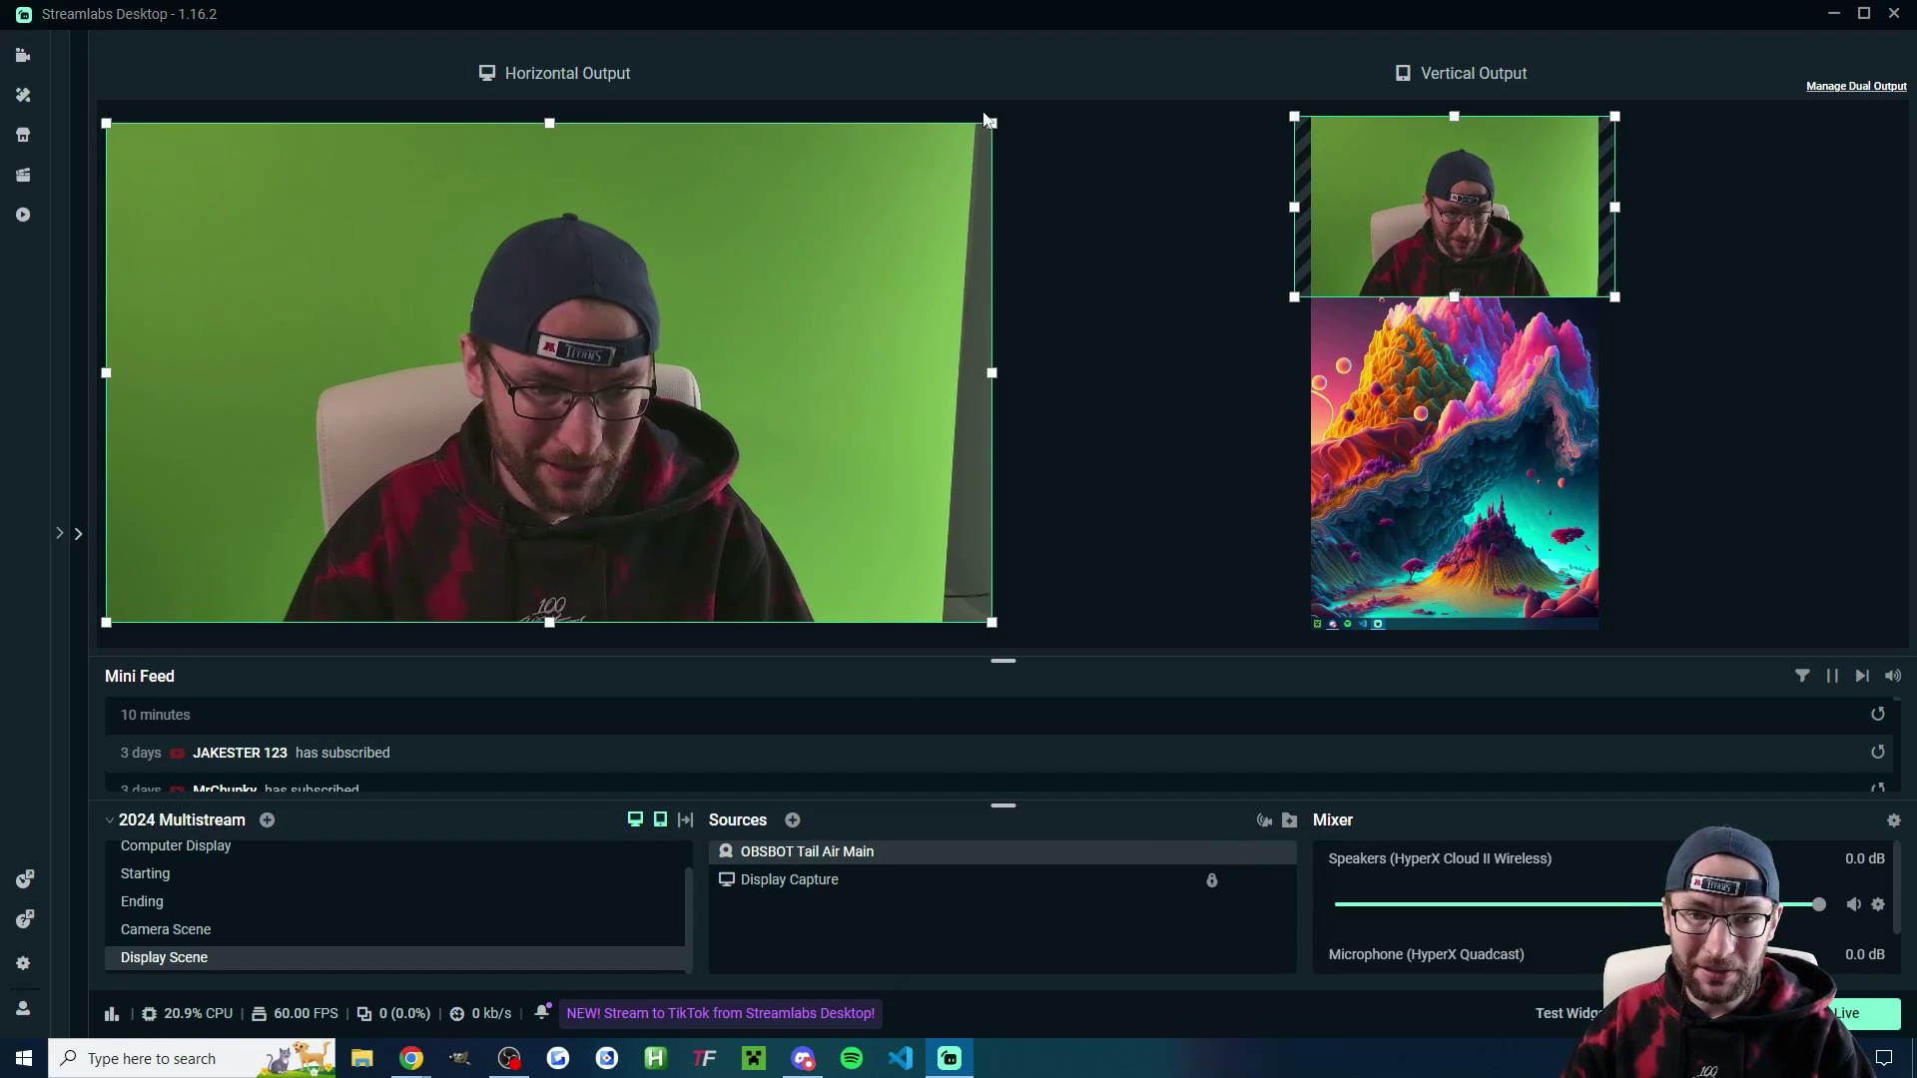
click(1164, 275)
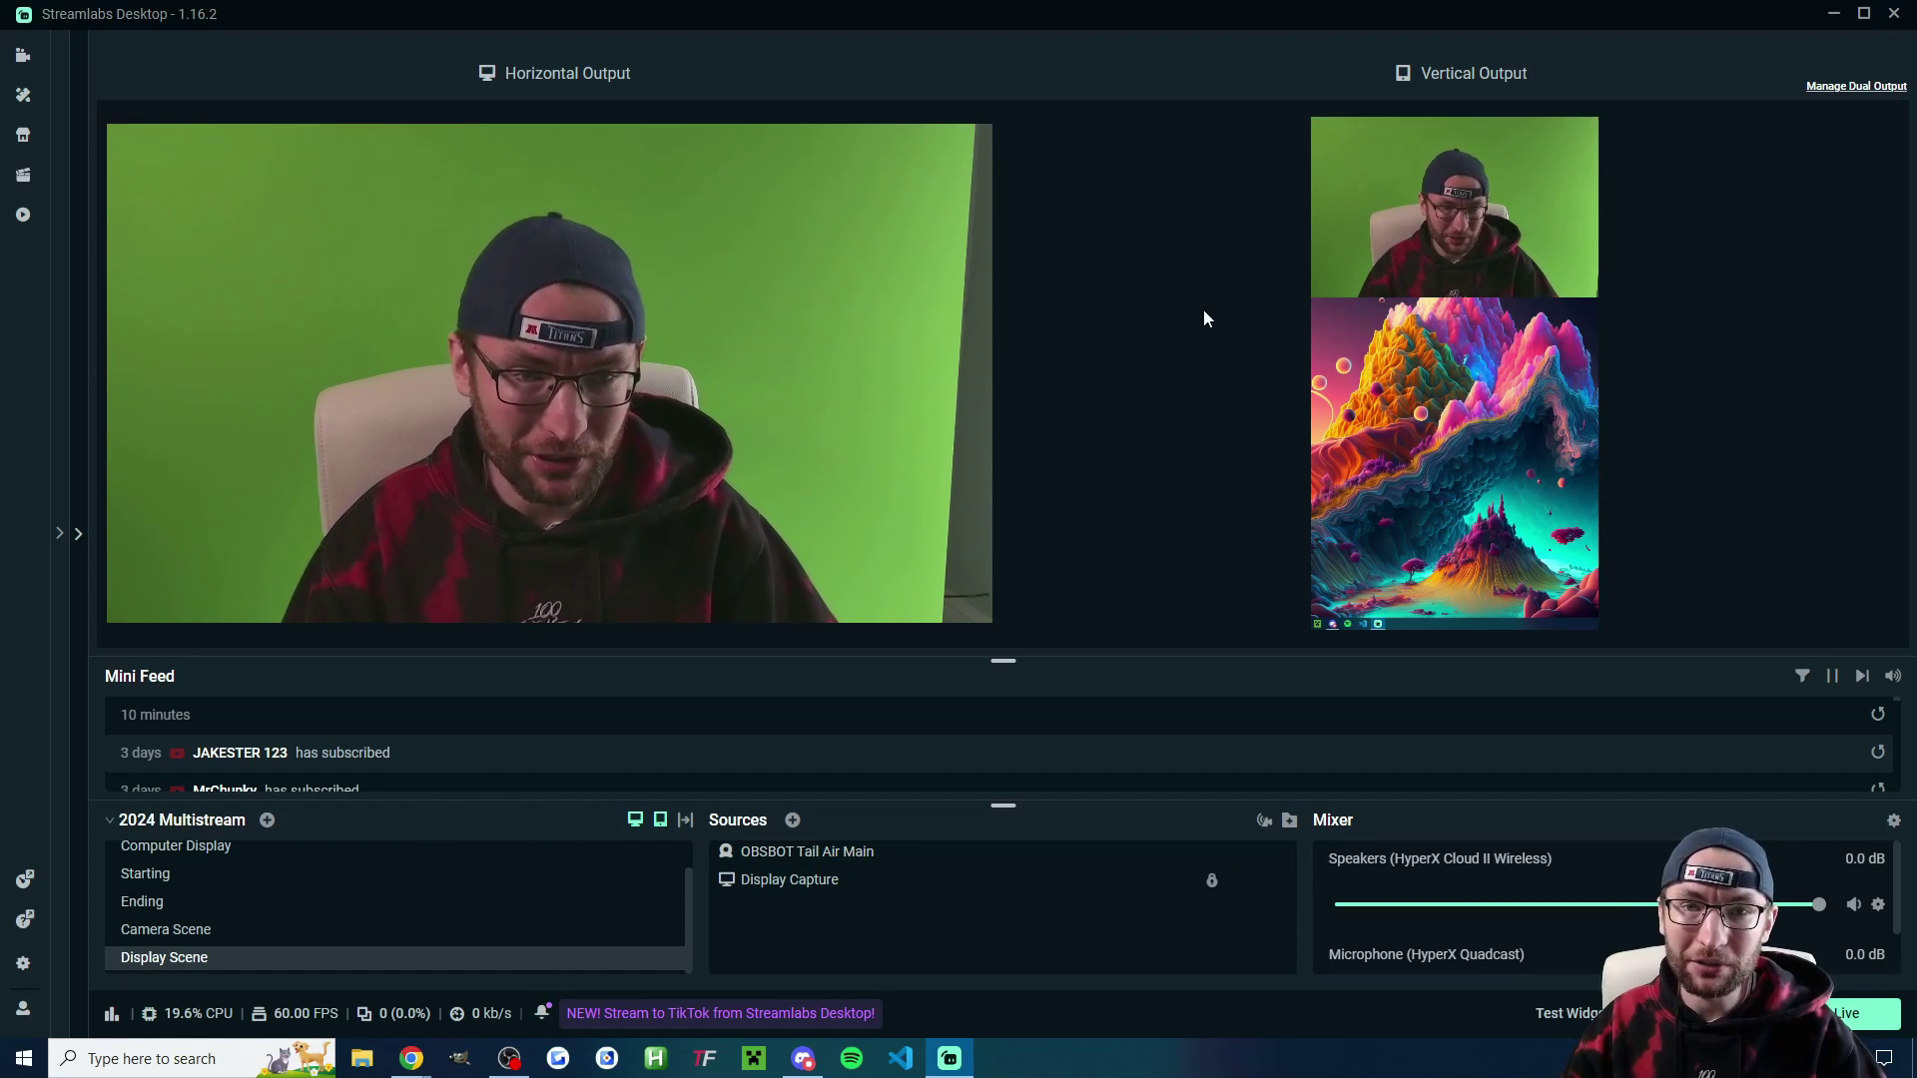
Step: Shrink the camera source in the horizontal output, place it near the canvas's left edge, and center it vertically
click(866, 851)
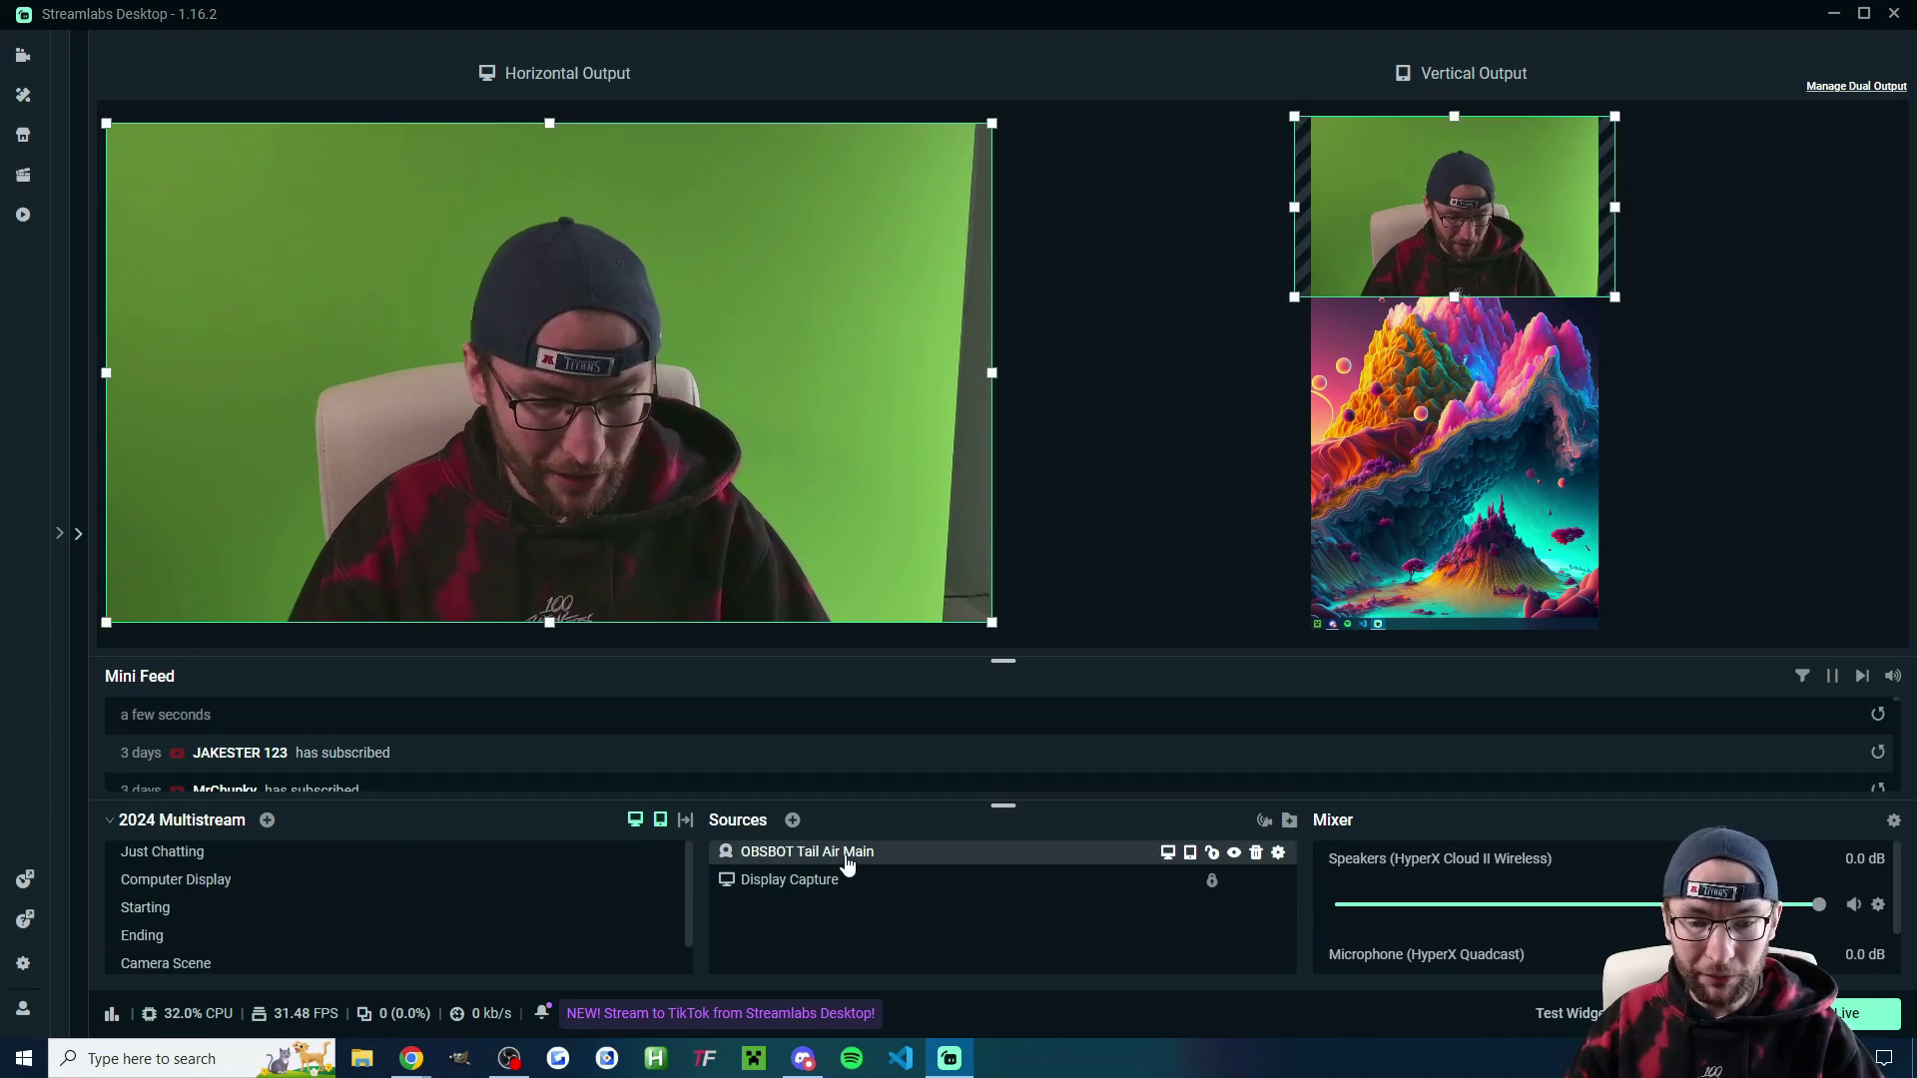
drag(993, 621, 189, 393)
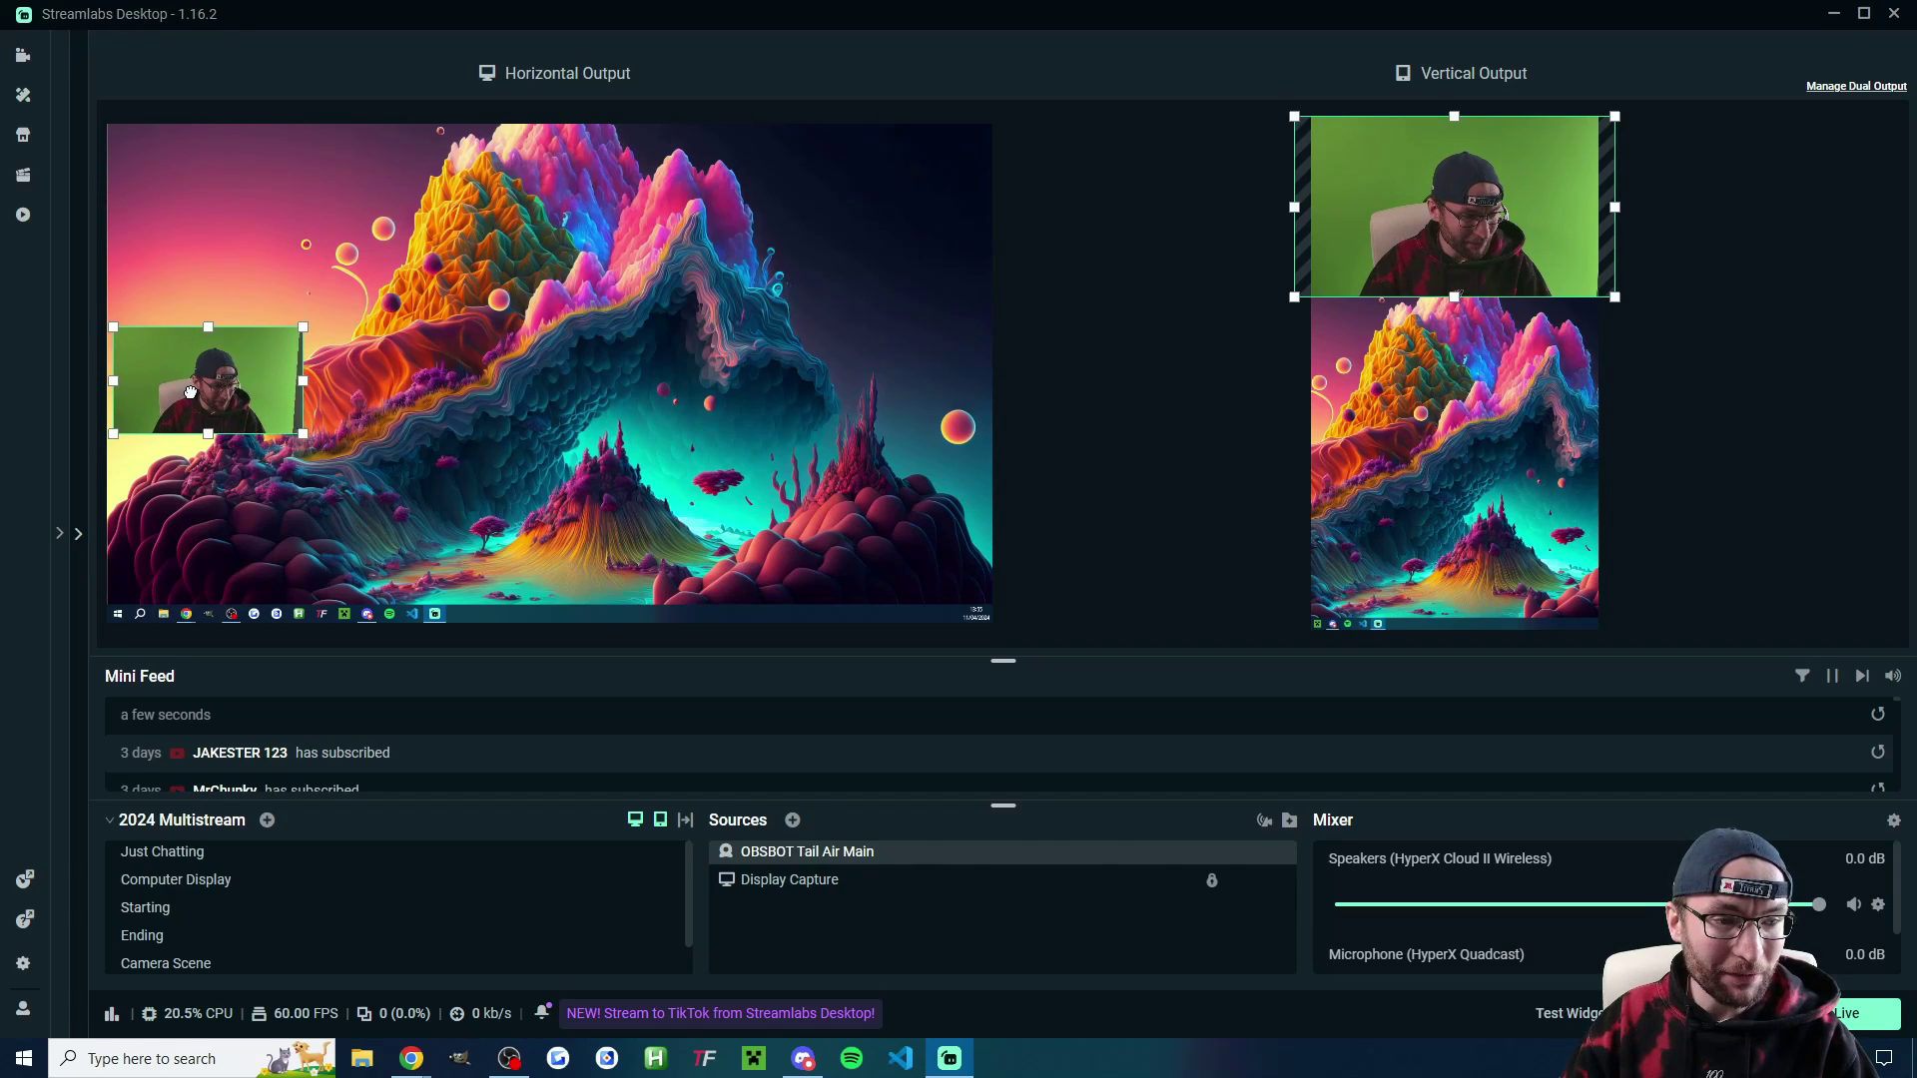
right_click(179, 367)
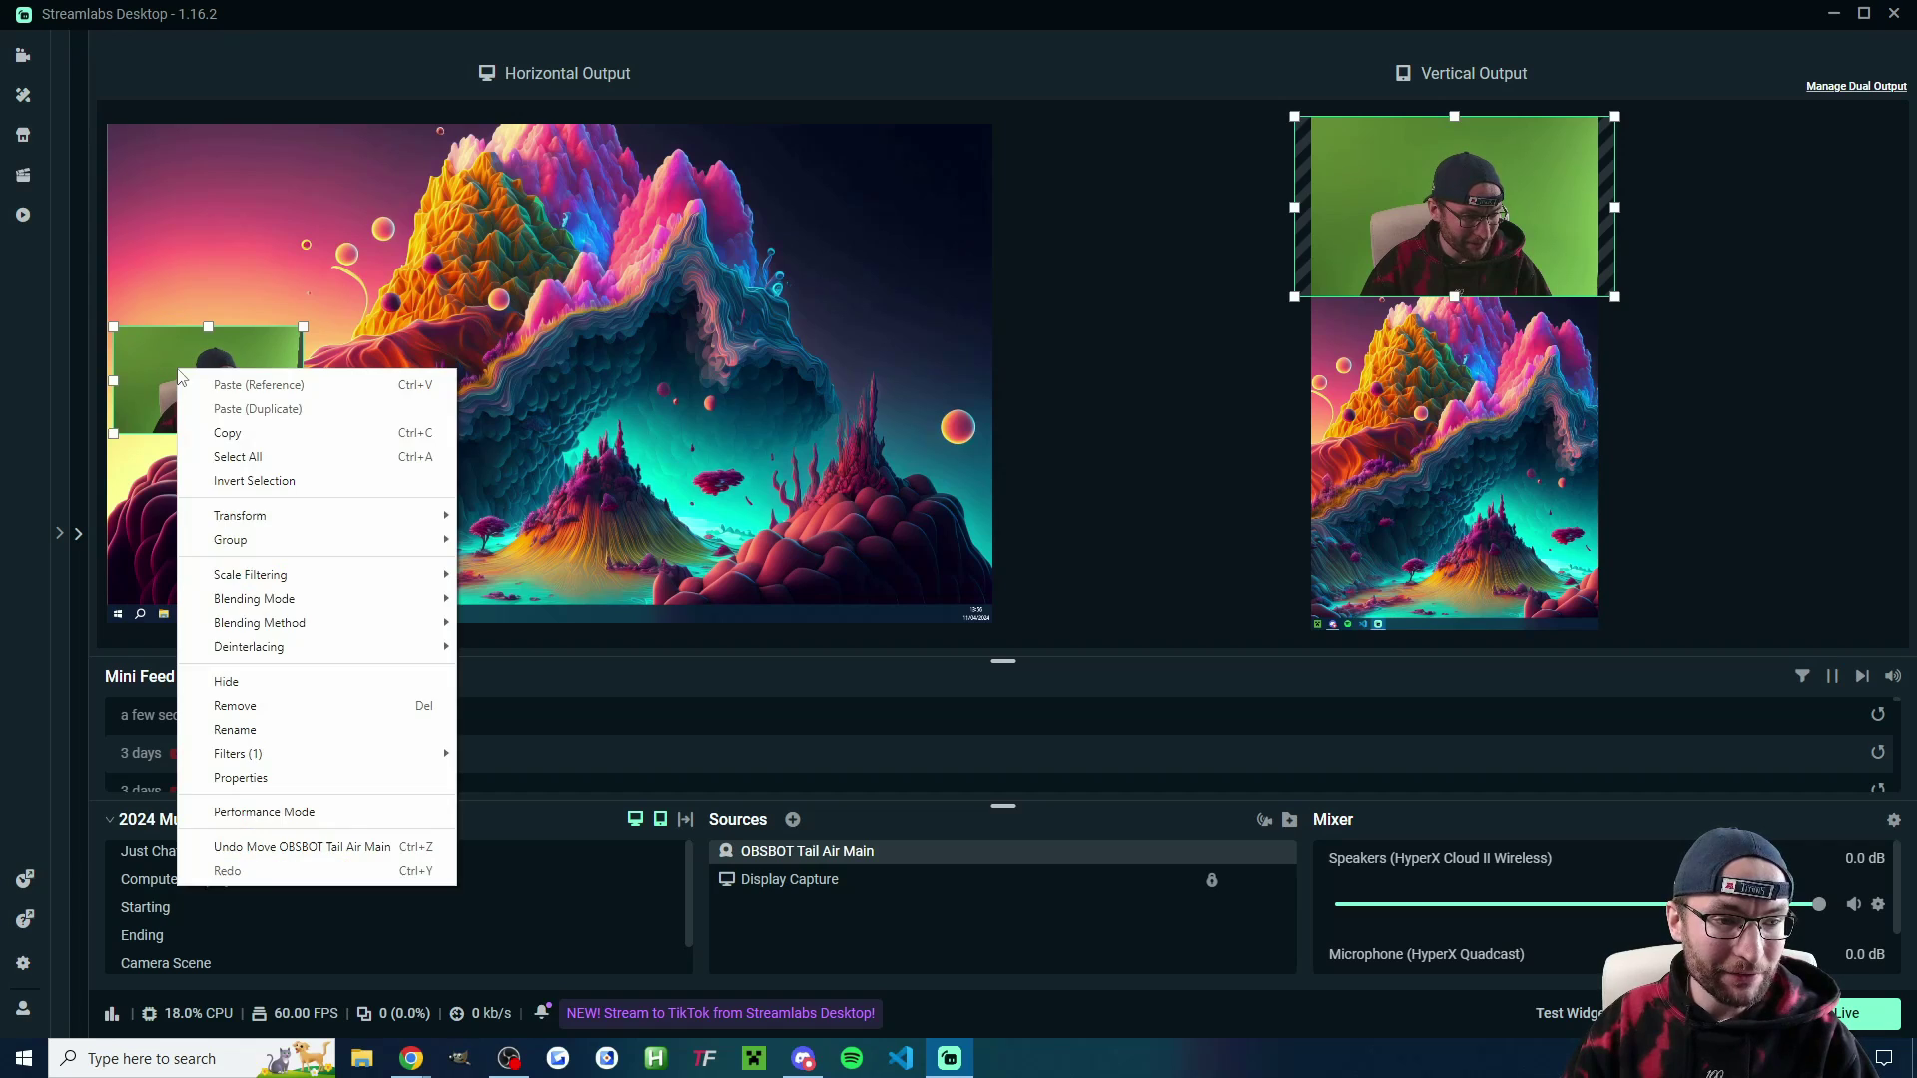
mouse_move(293, 519)
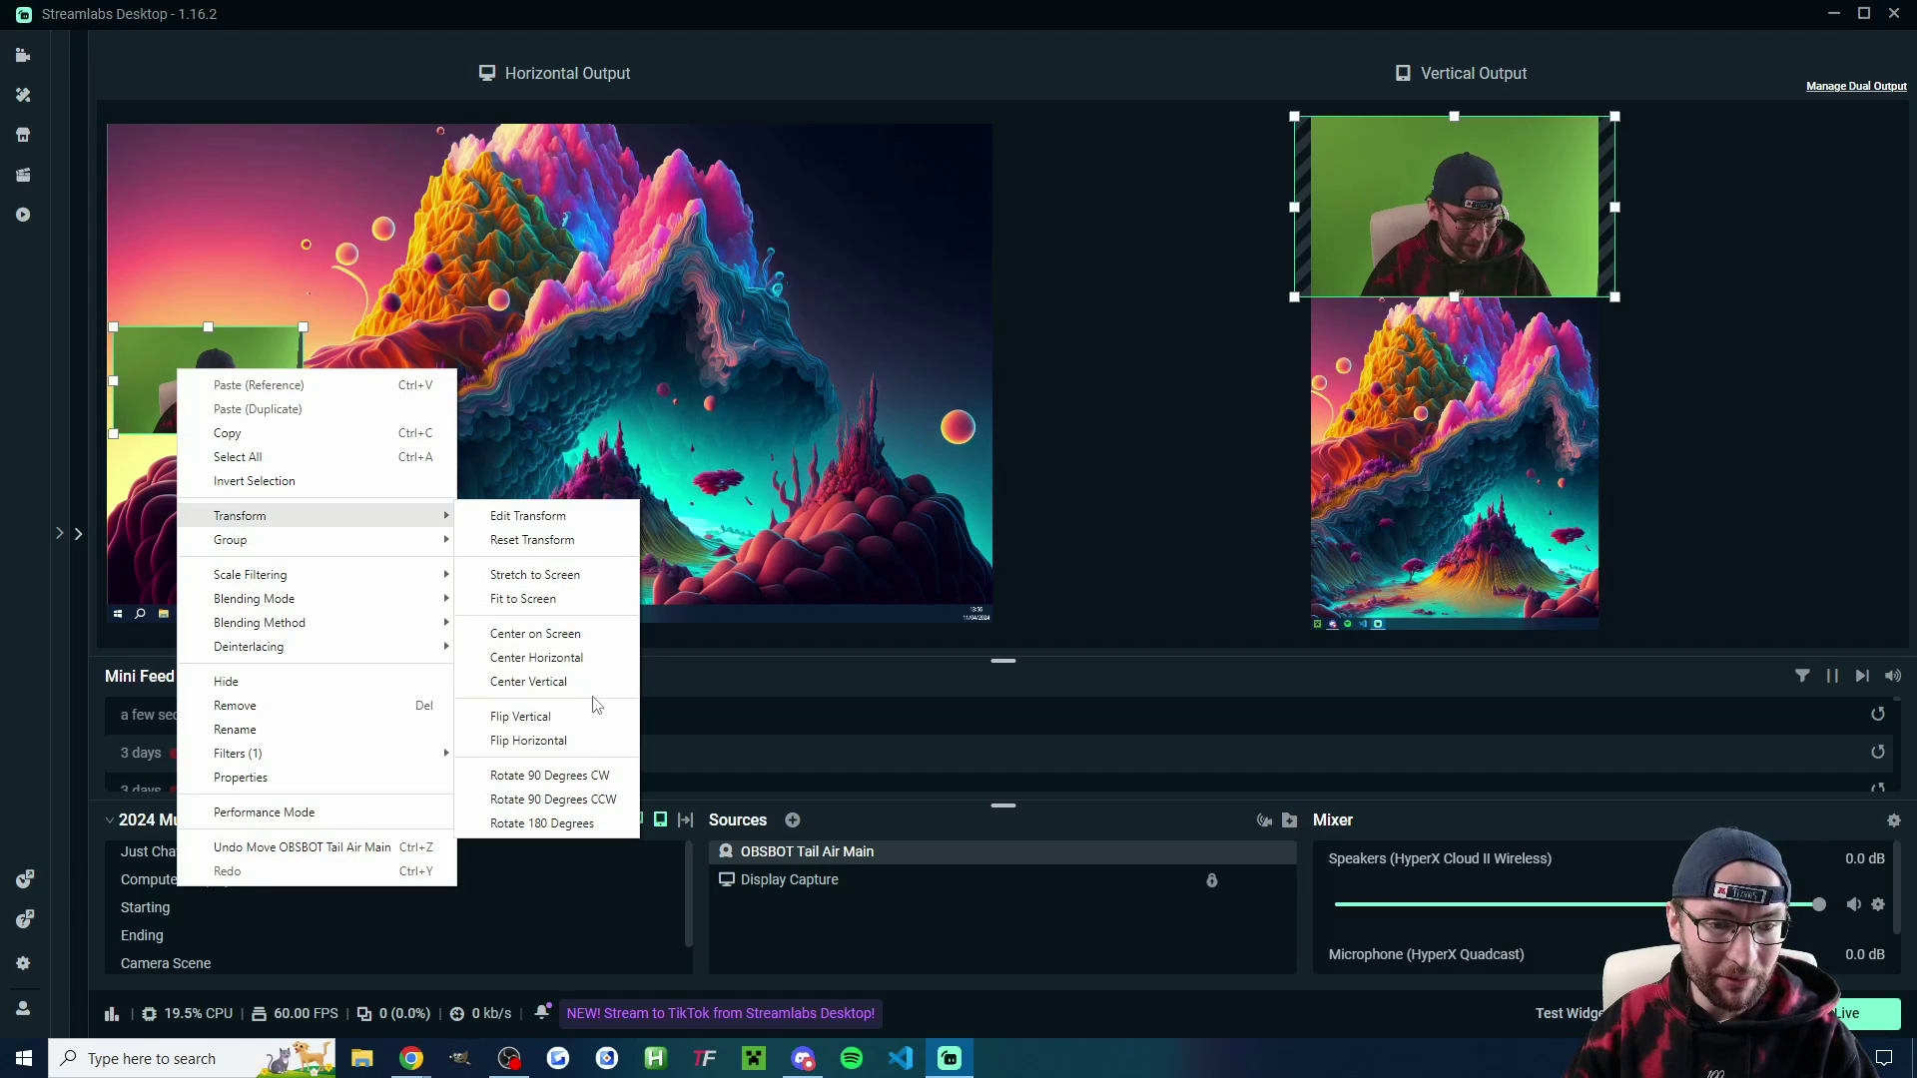
click(555, 684)
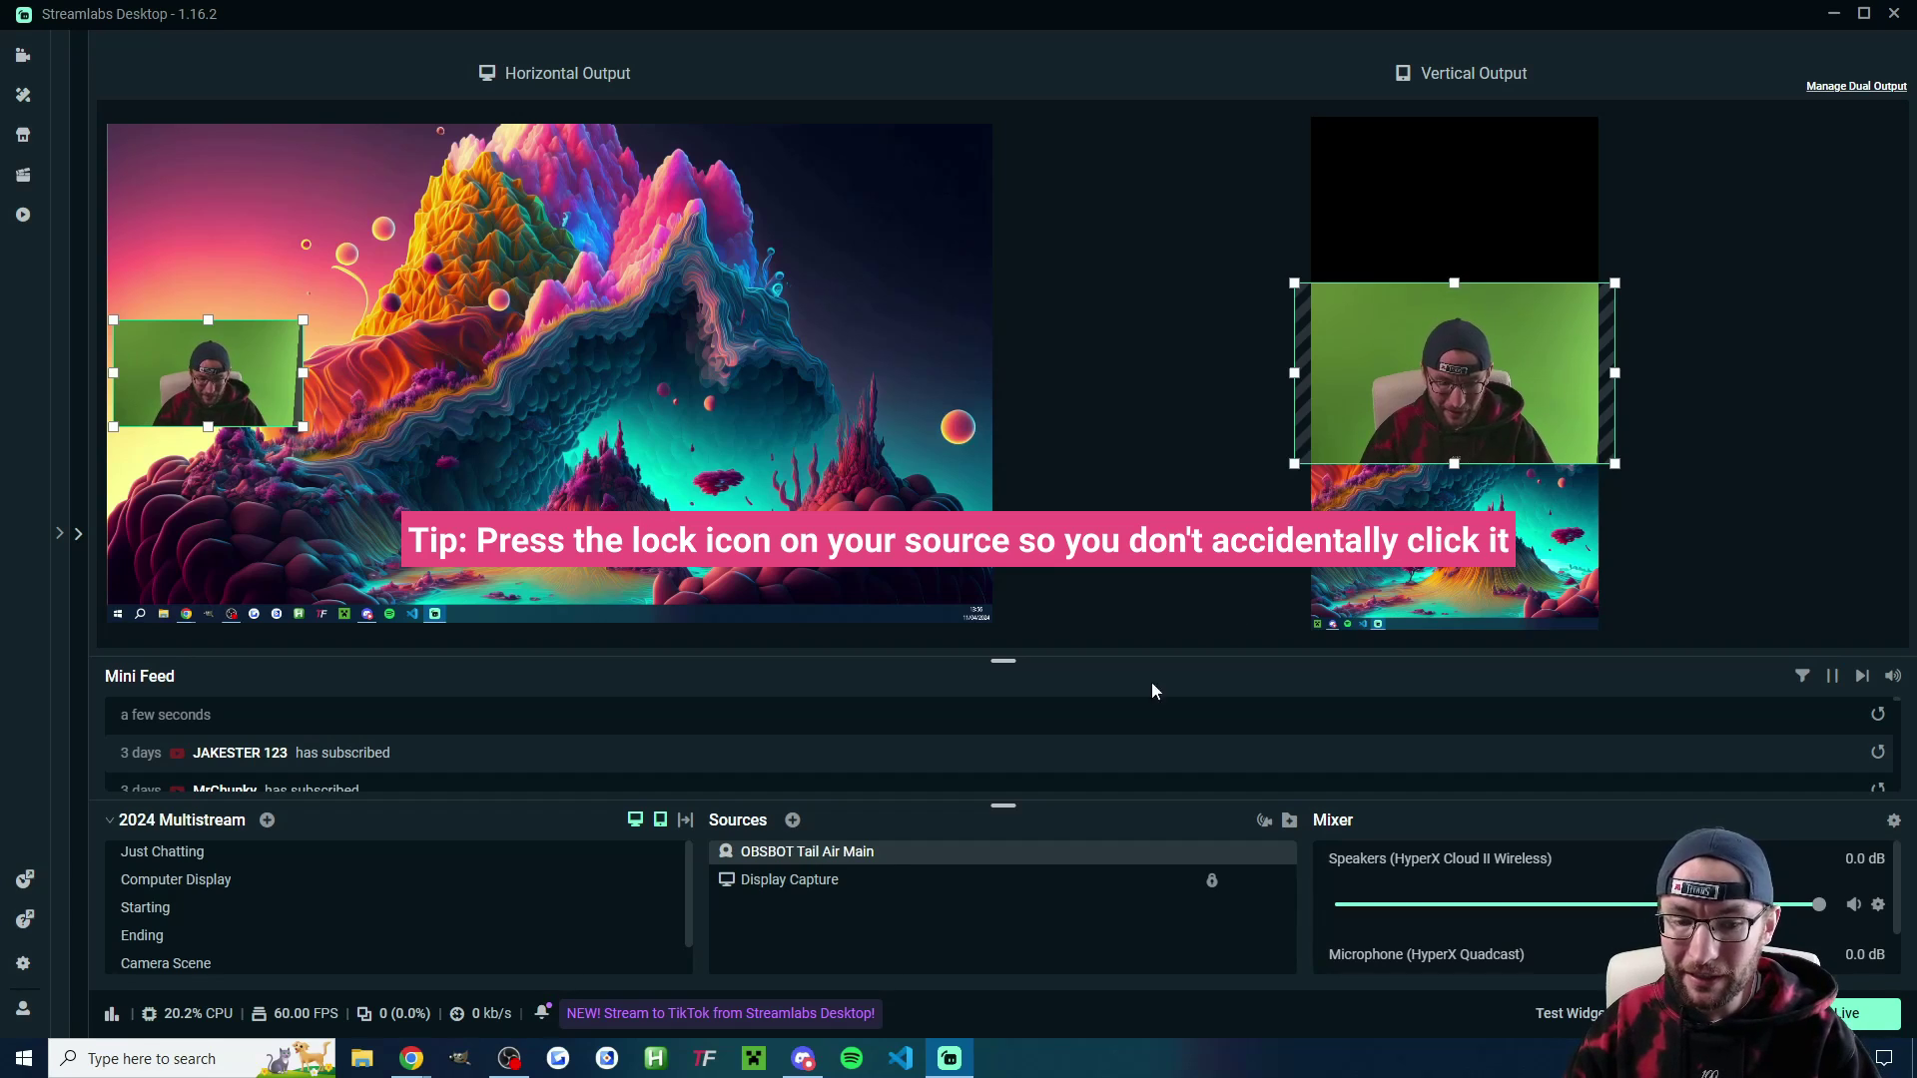
Step: Move the camera source back to the top of the vertical canvas, above the display capture, and deselect it
drag(1463, 399, 1477, 223)
click(1679, 314)
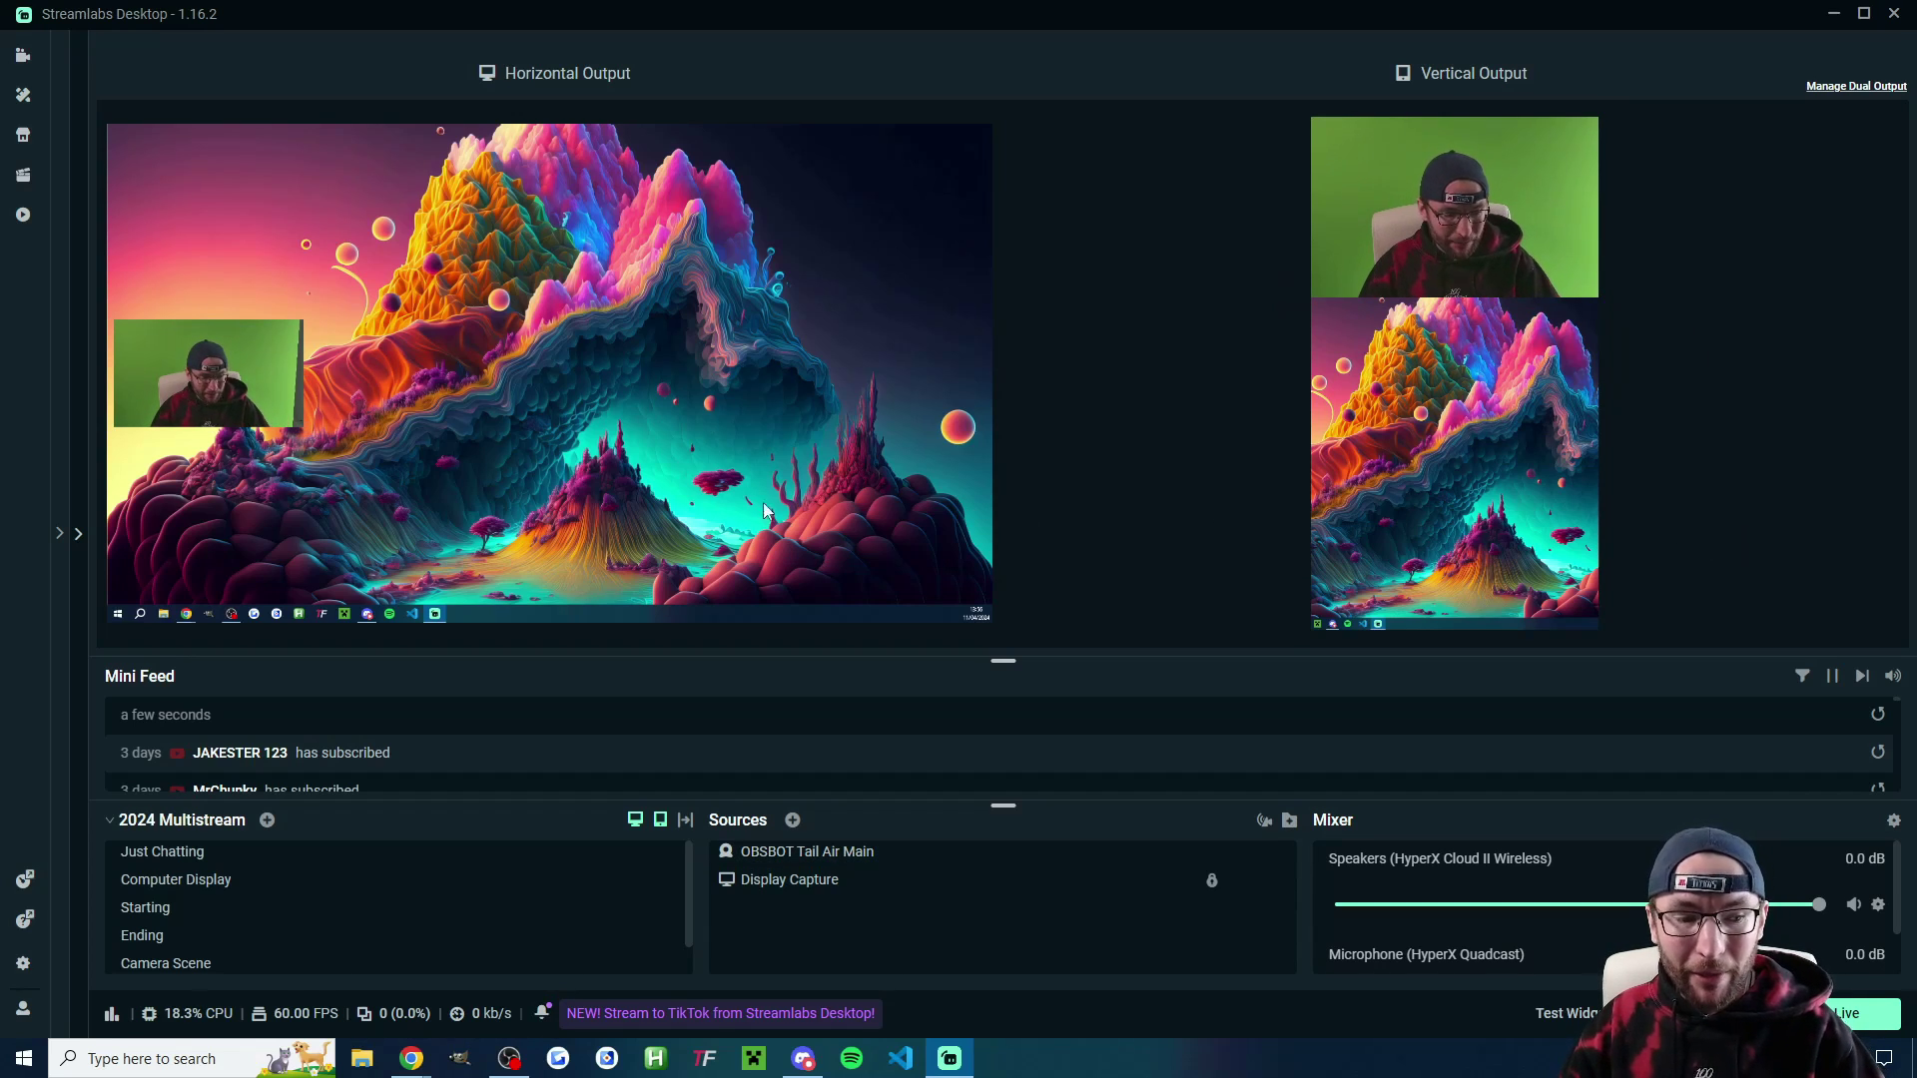
Step: Open the audio settings and examine the device options for Desktop Audio Device 1, leaving the selection as it is
click(27, 965)
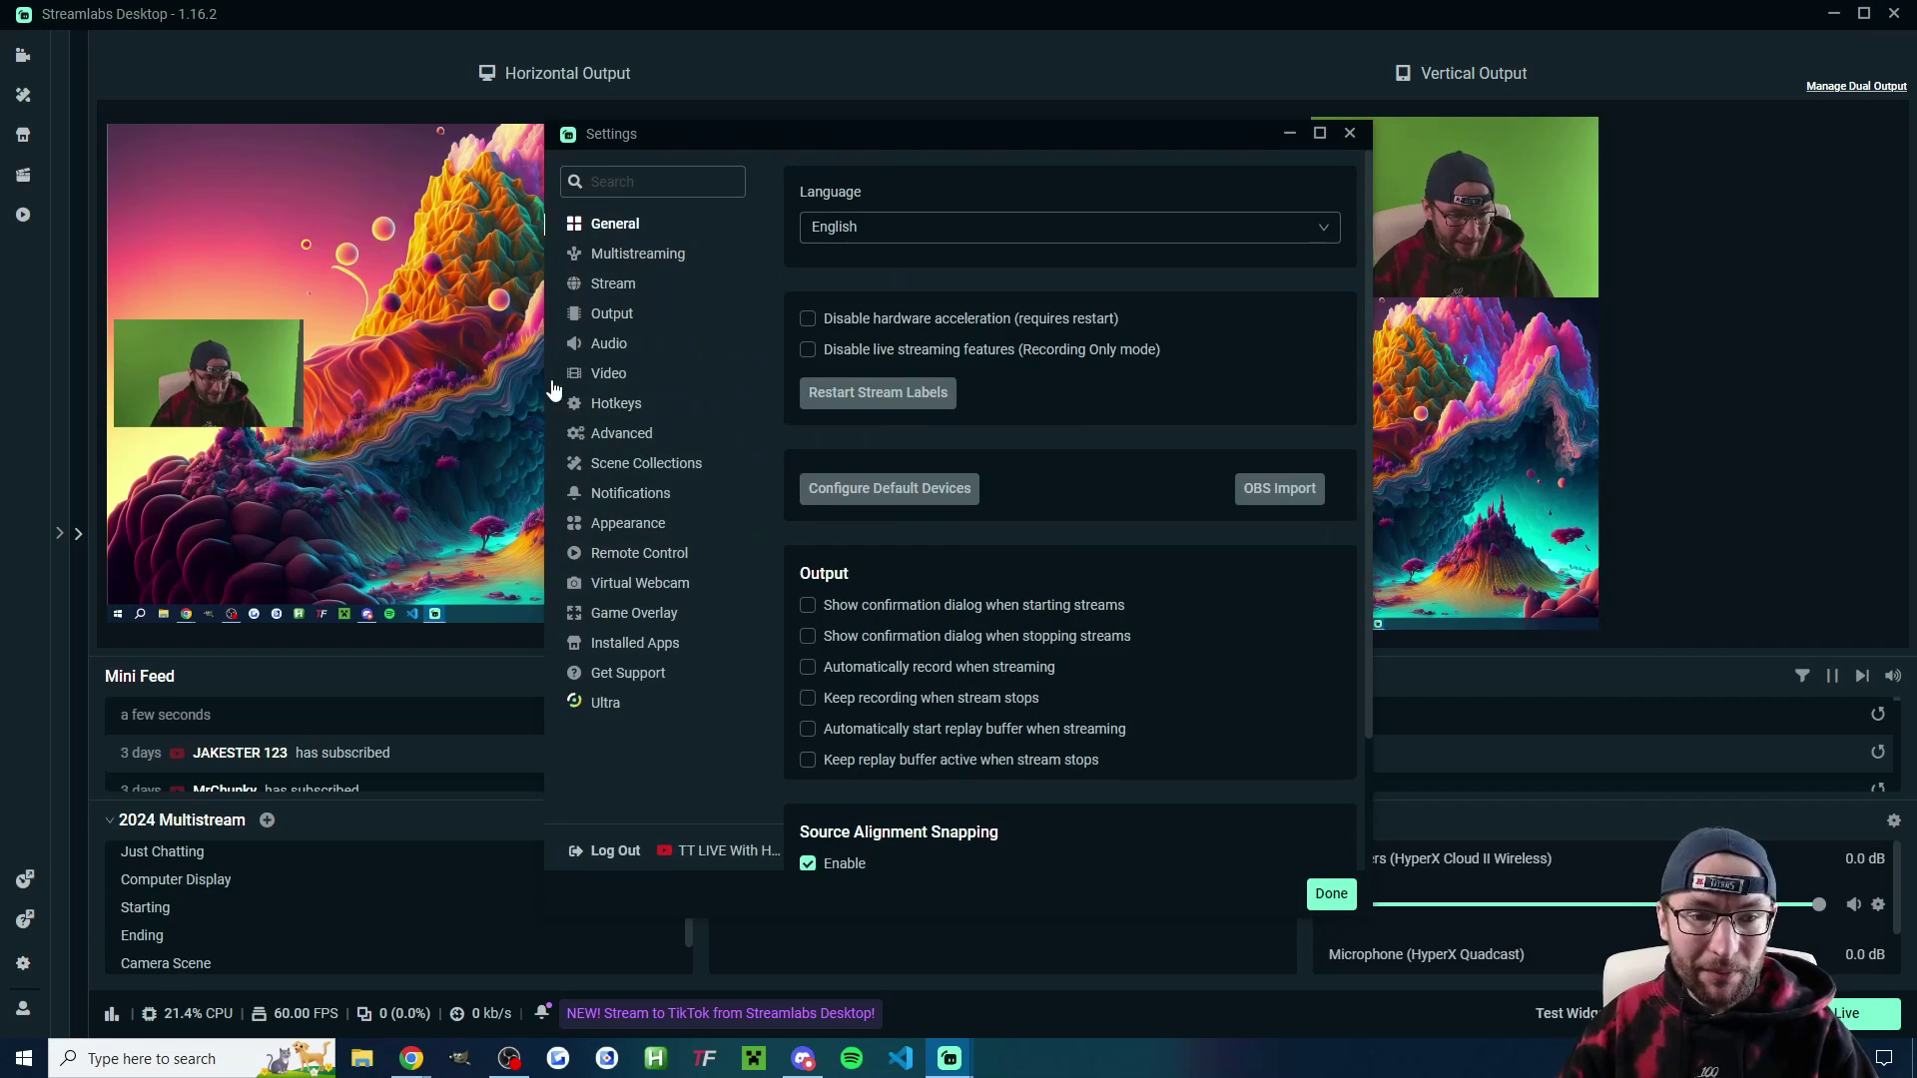
click(626, 344)
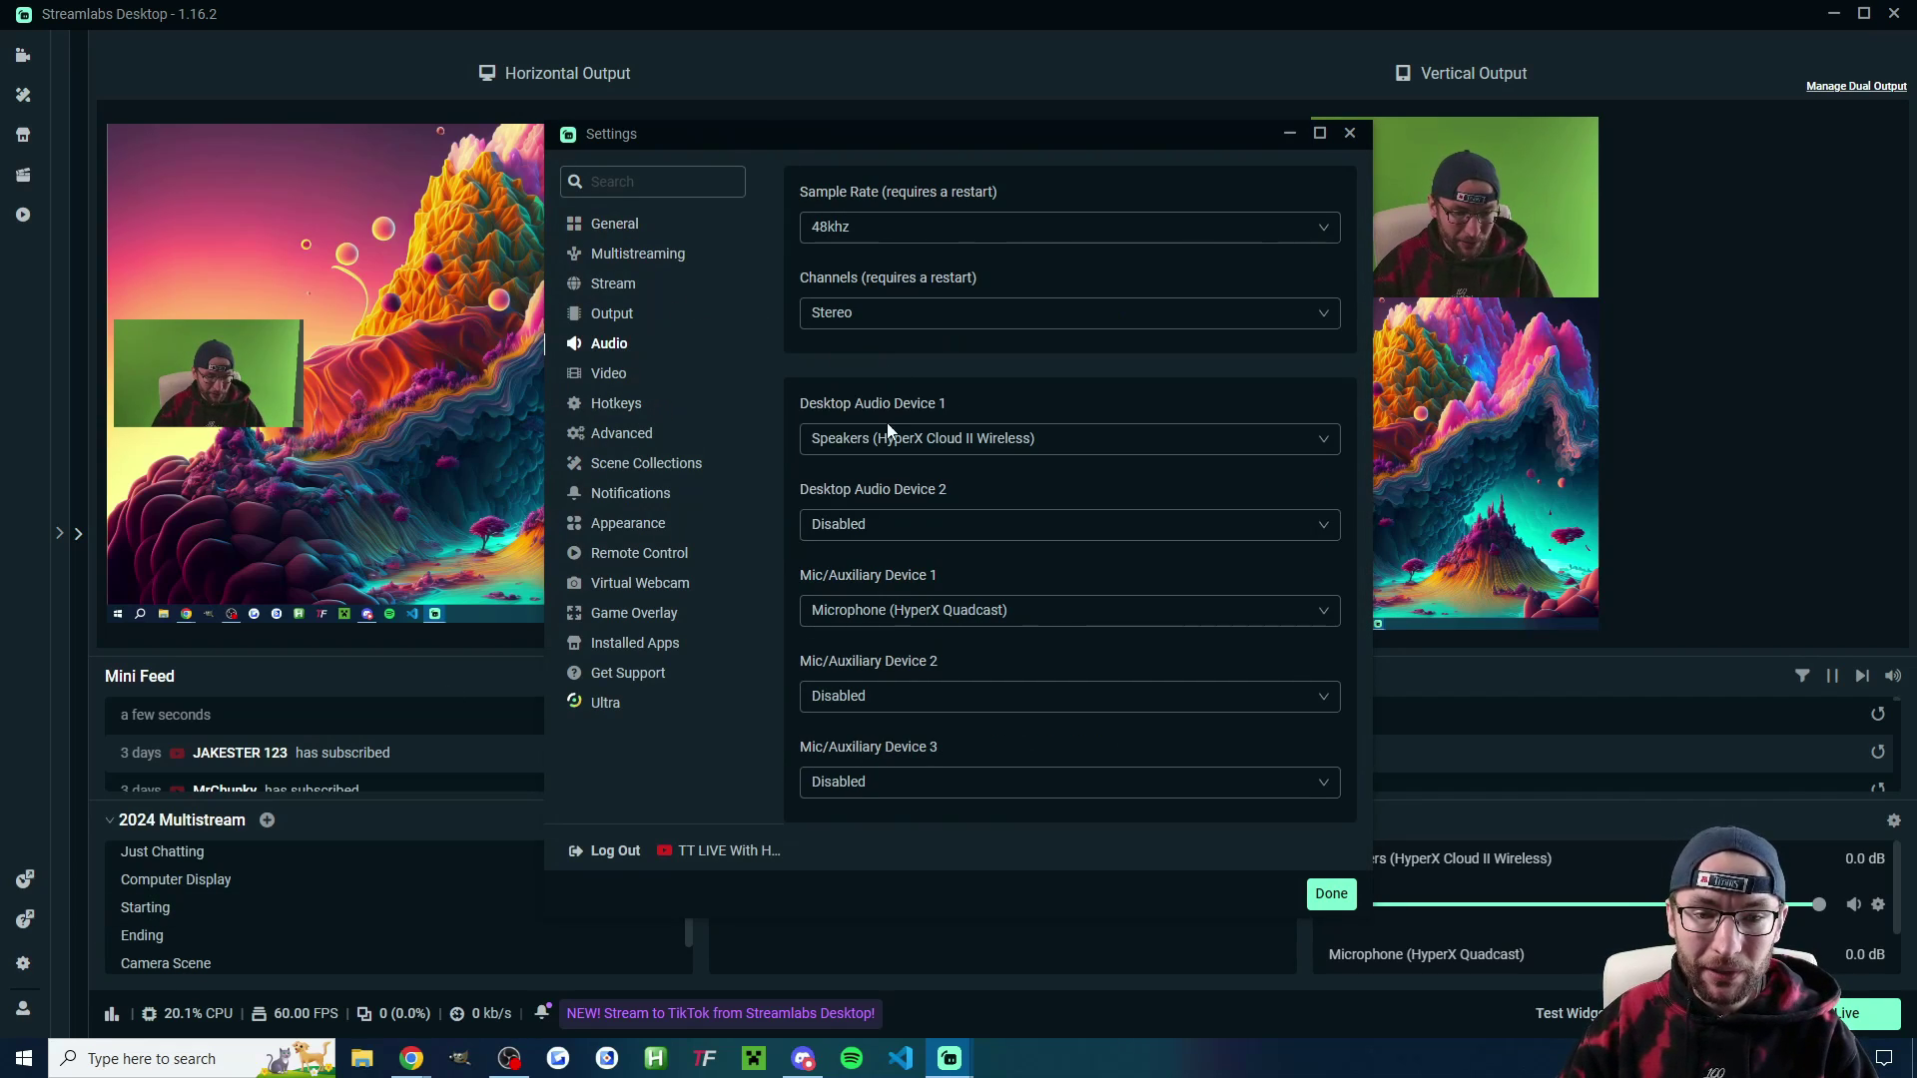
click(937, 440)
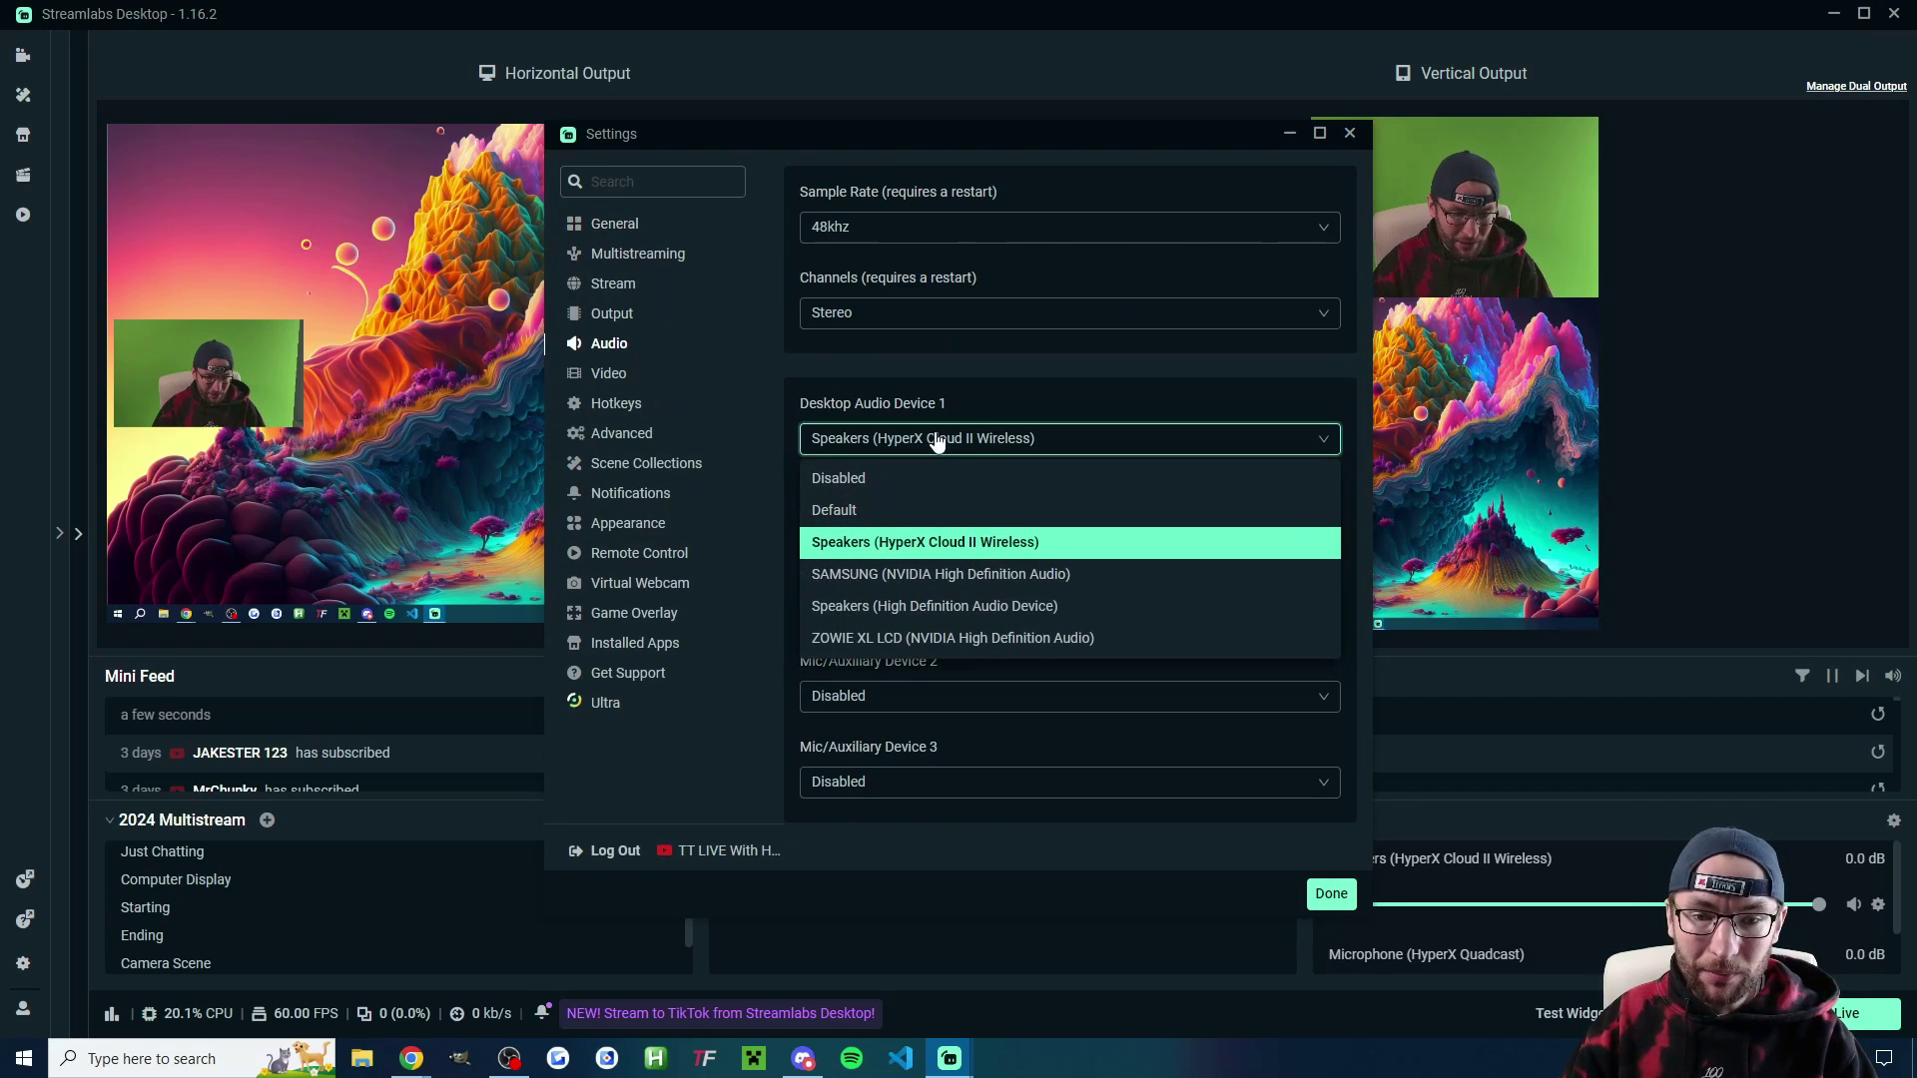
click(993, 386)
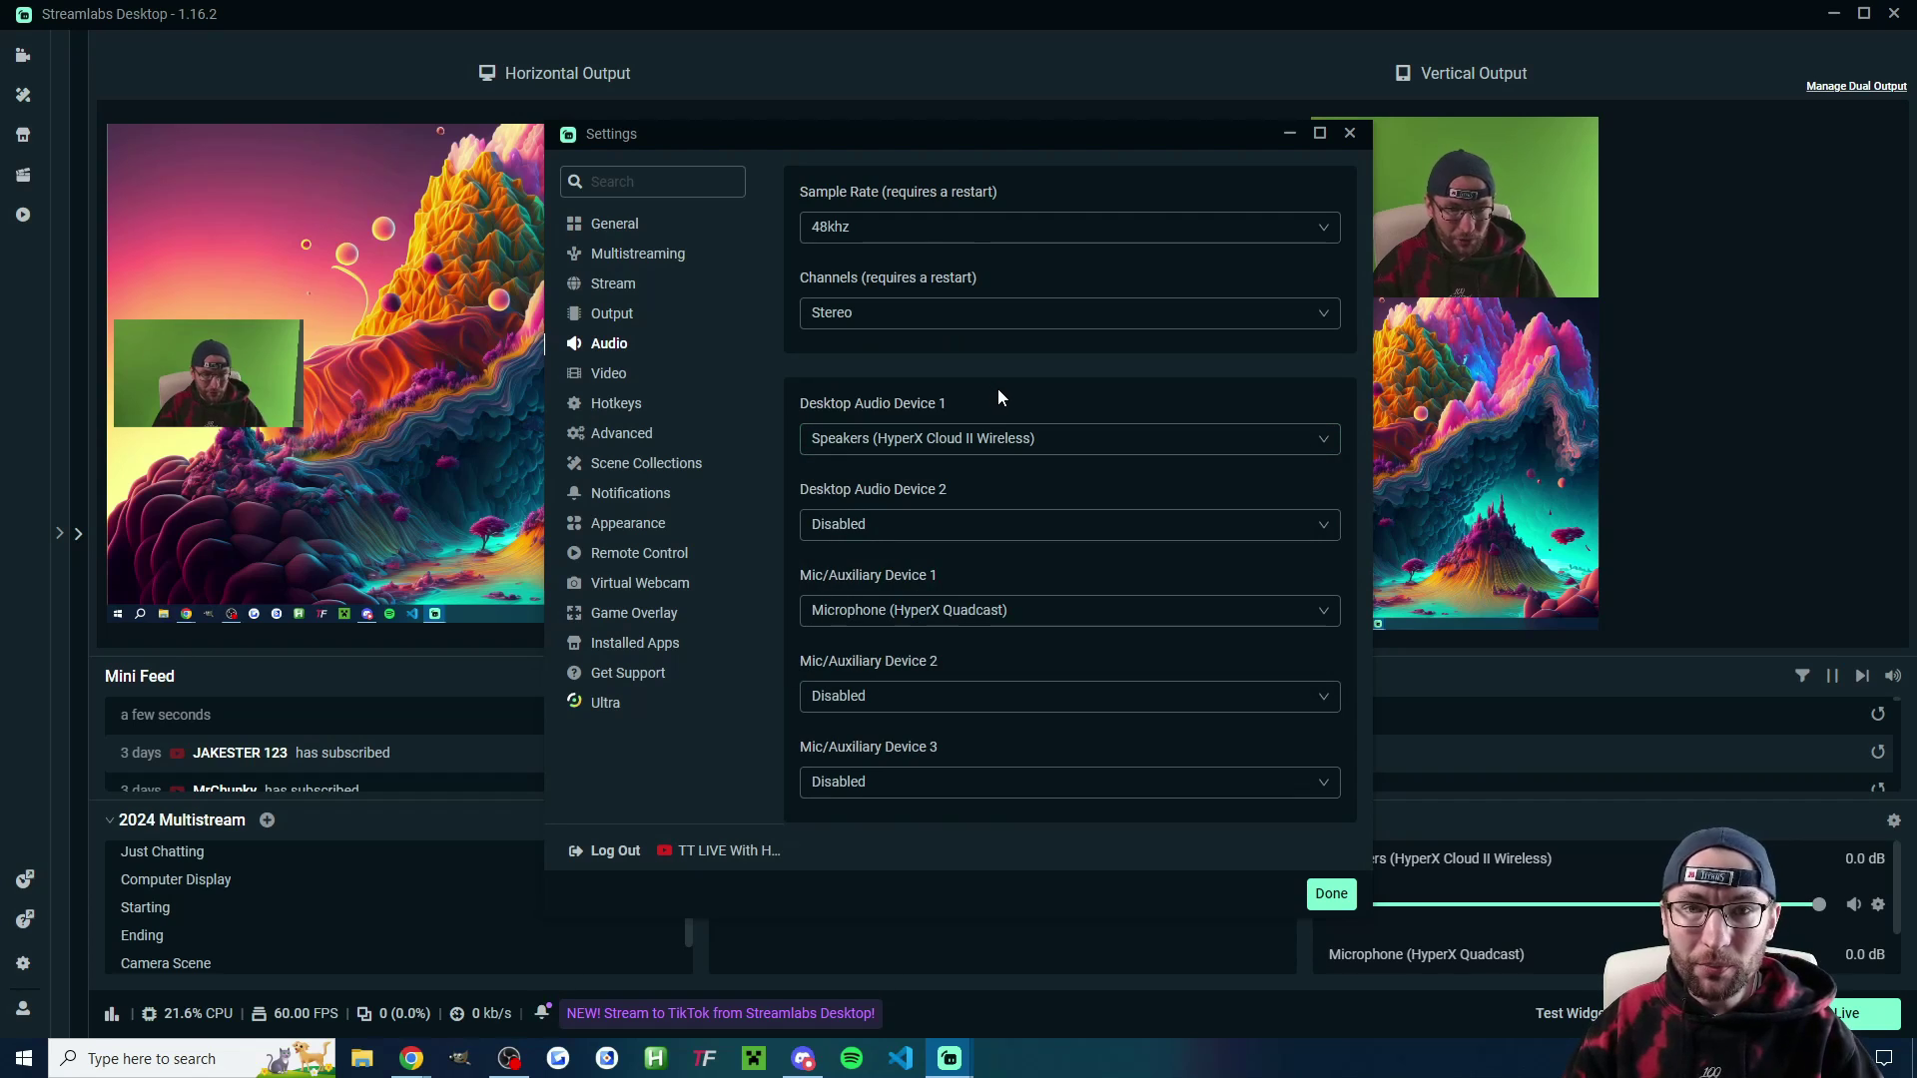
Step: Examine the device options for Mic/Auxiliary Device 1, leaving the HyperX Quadcast microphone selected
click(869, 614)
click(908, 567)
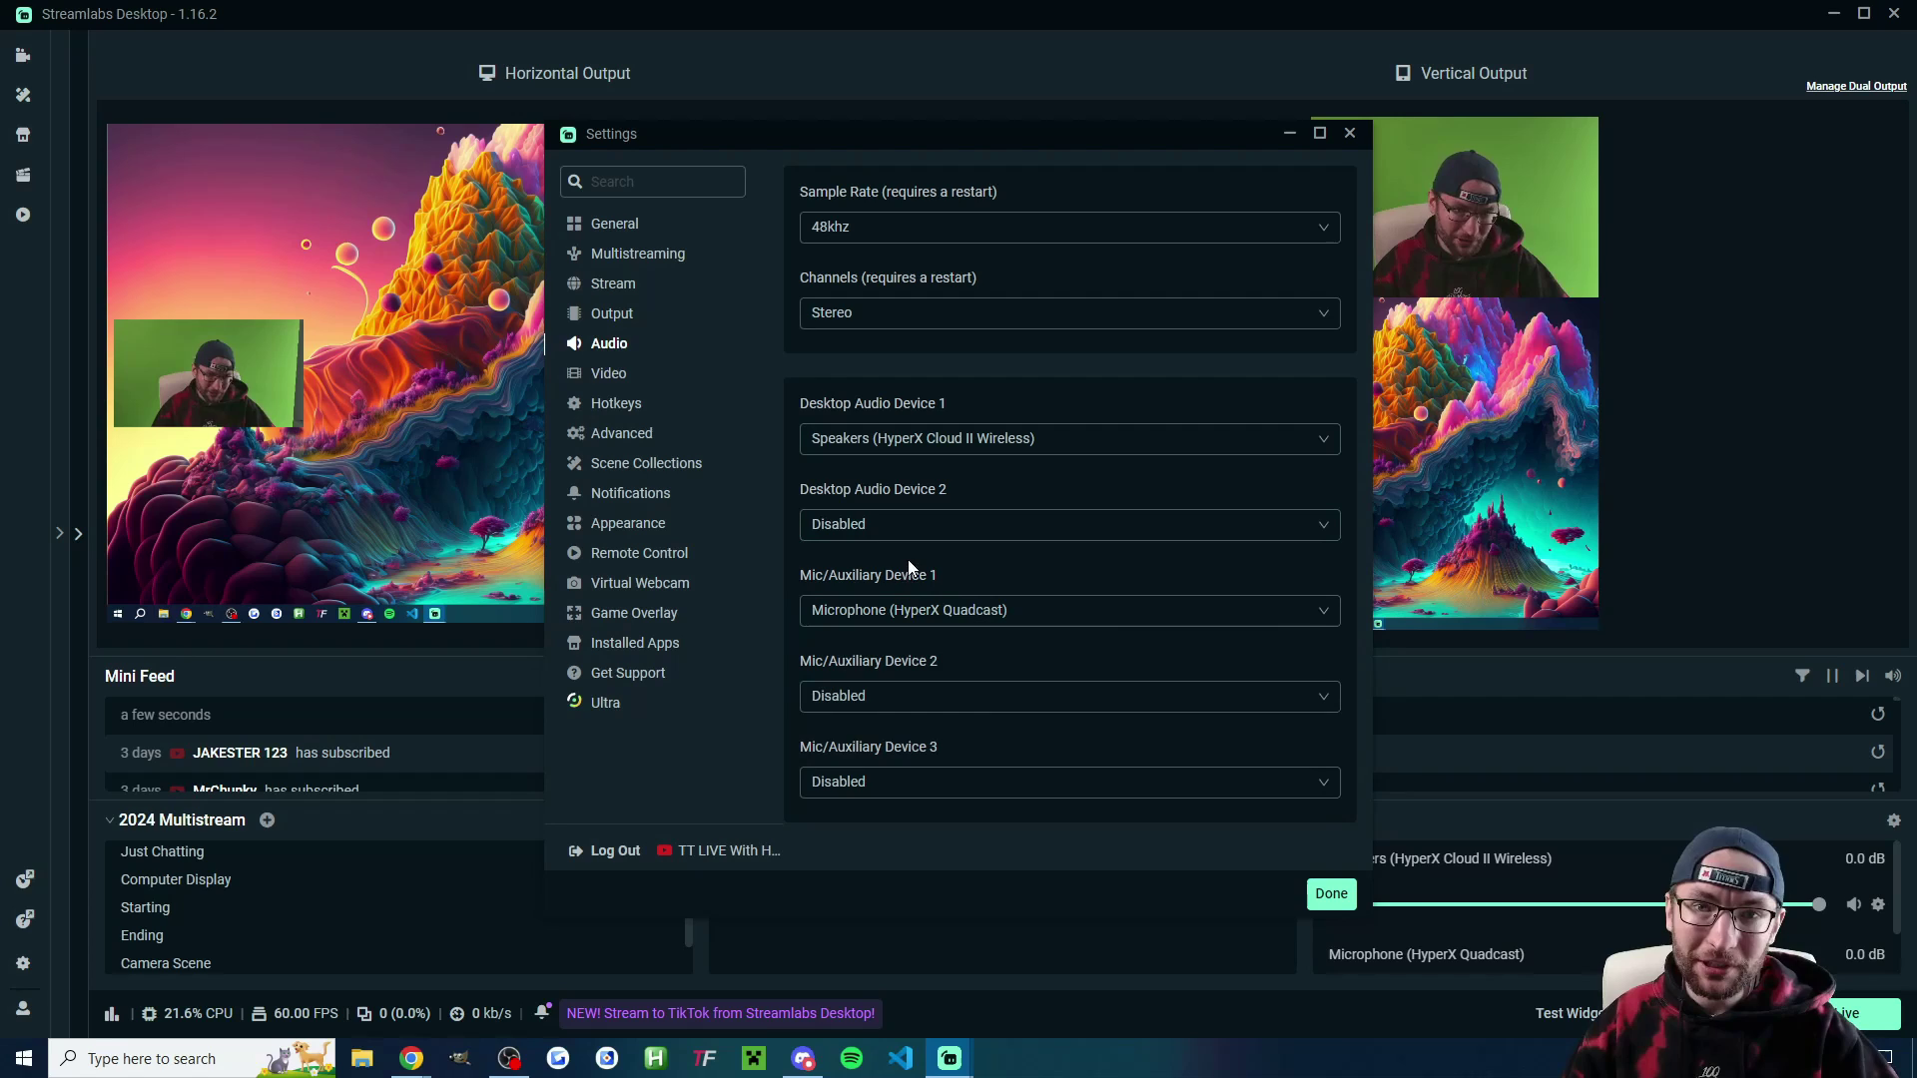
Step: Set the streaming output's bitrate to 8000, return to the audio settings, and finish with the settings window
click(628, 318)
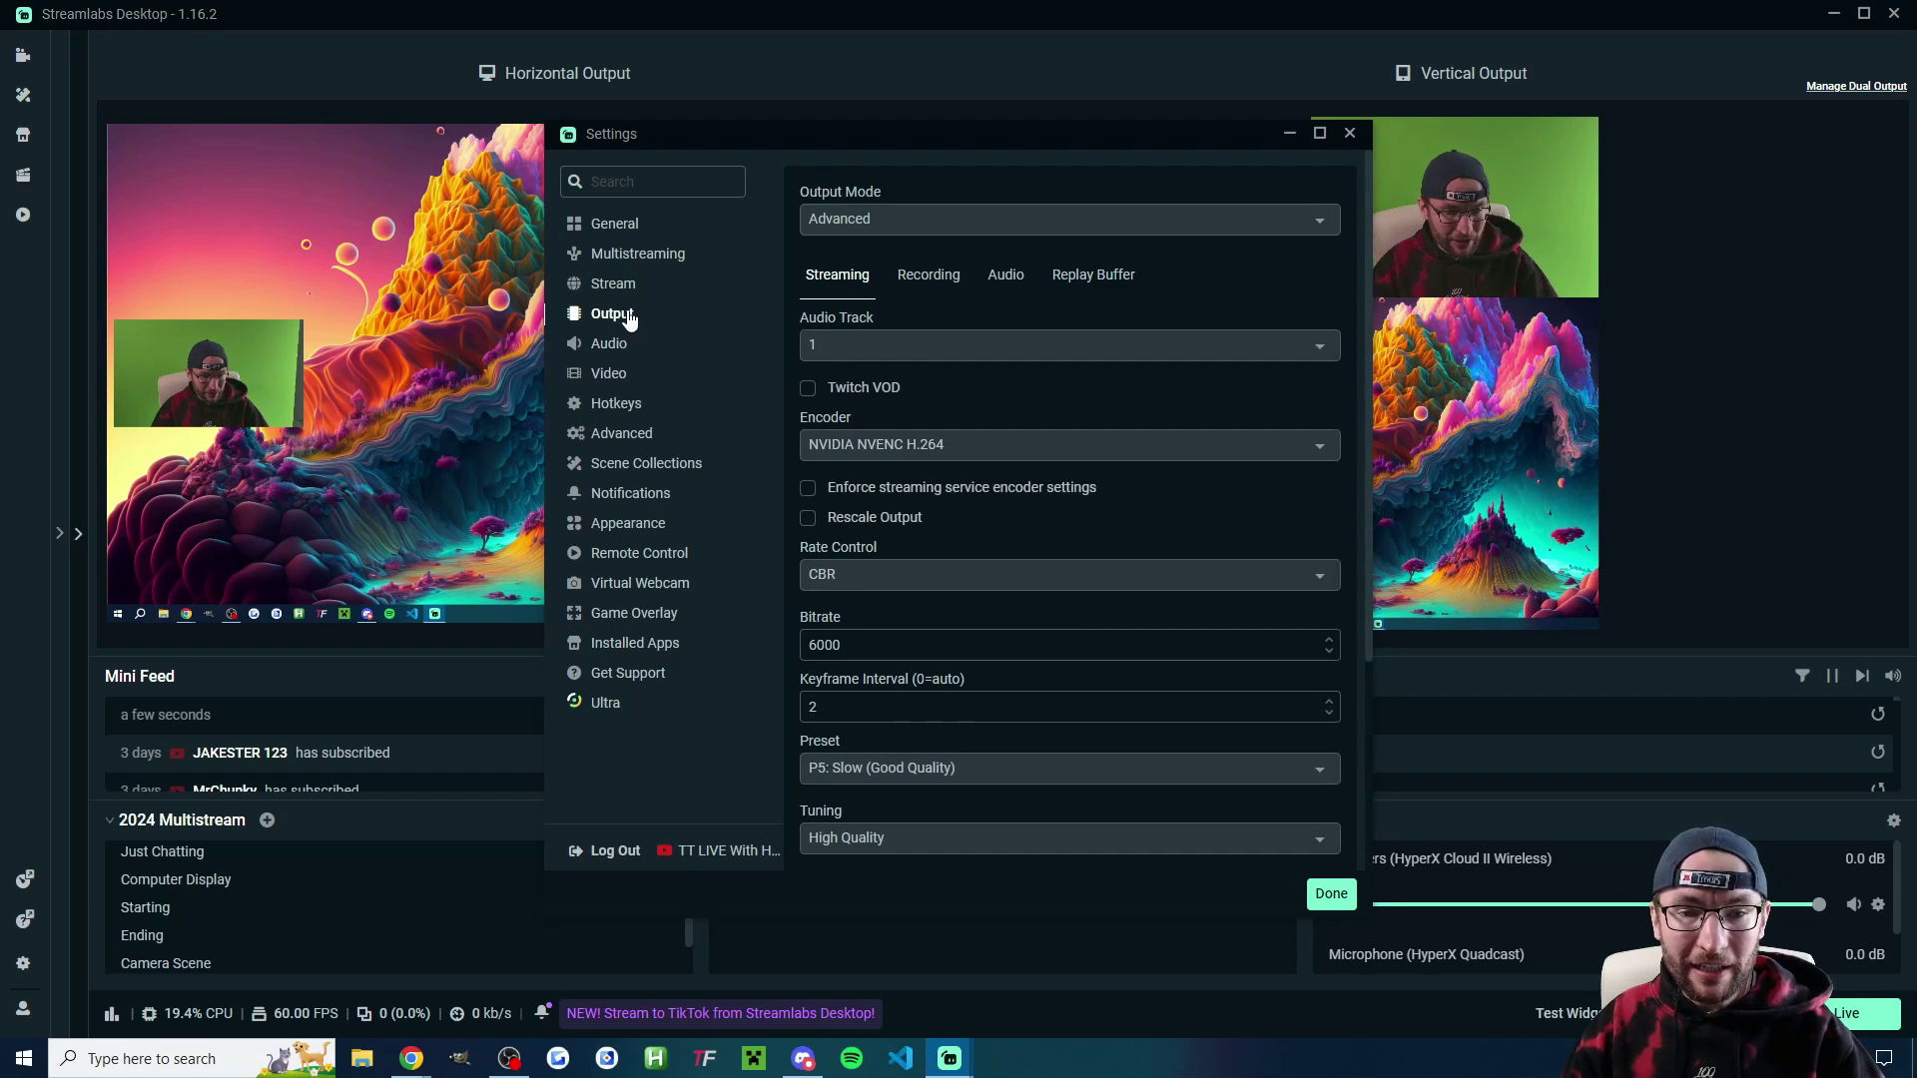
scroll(1308, 464, down, 3)
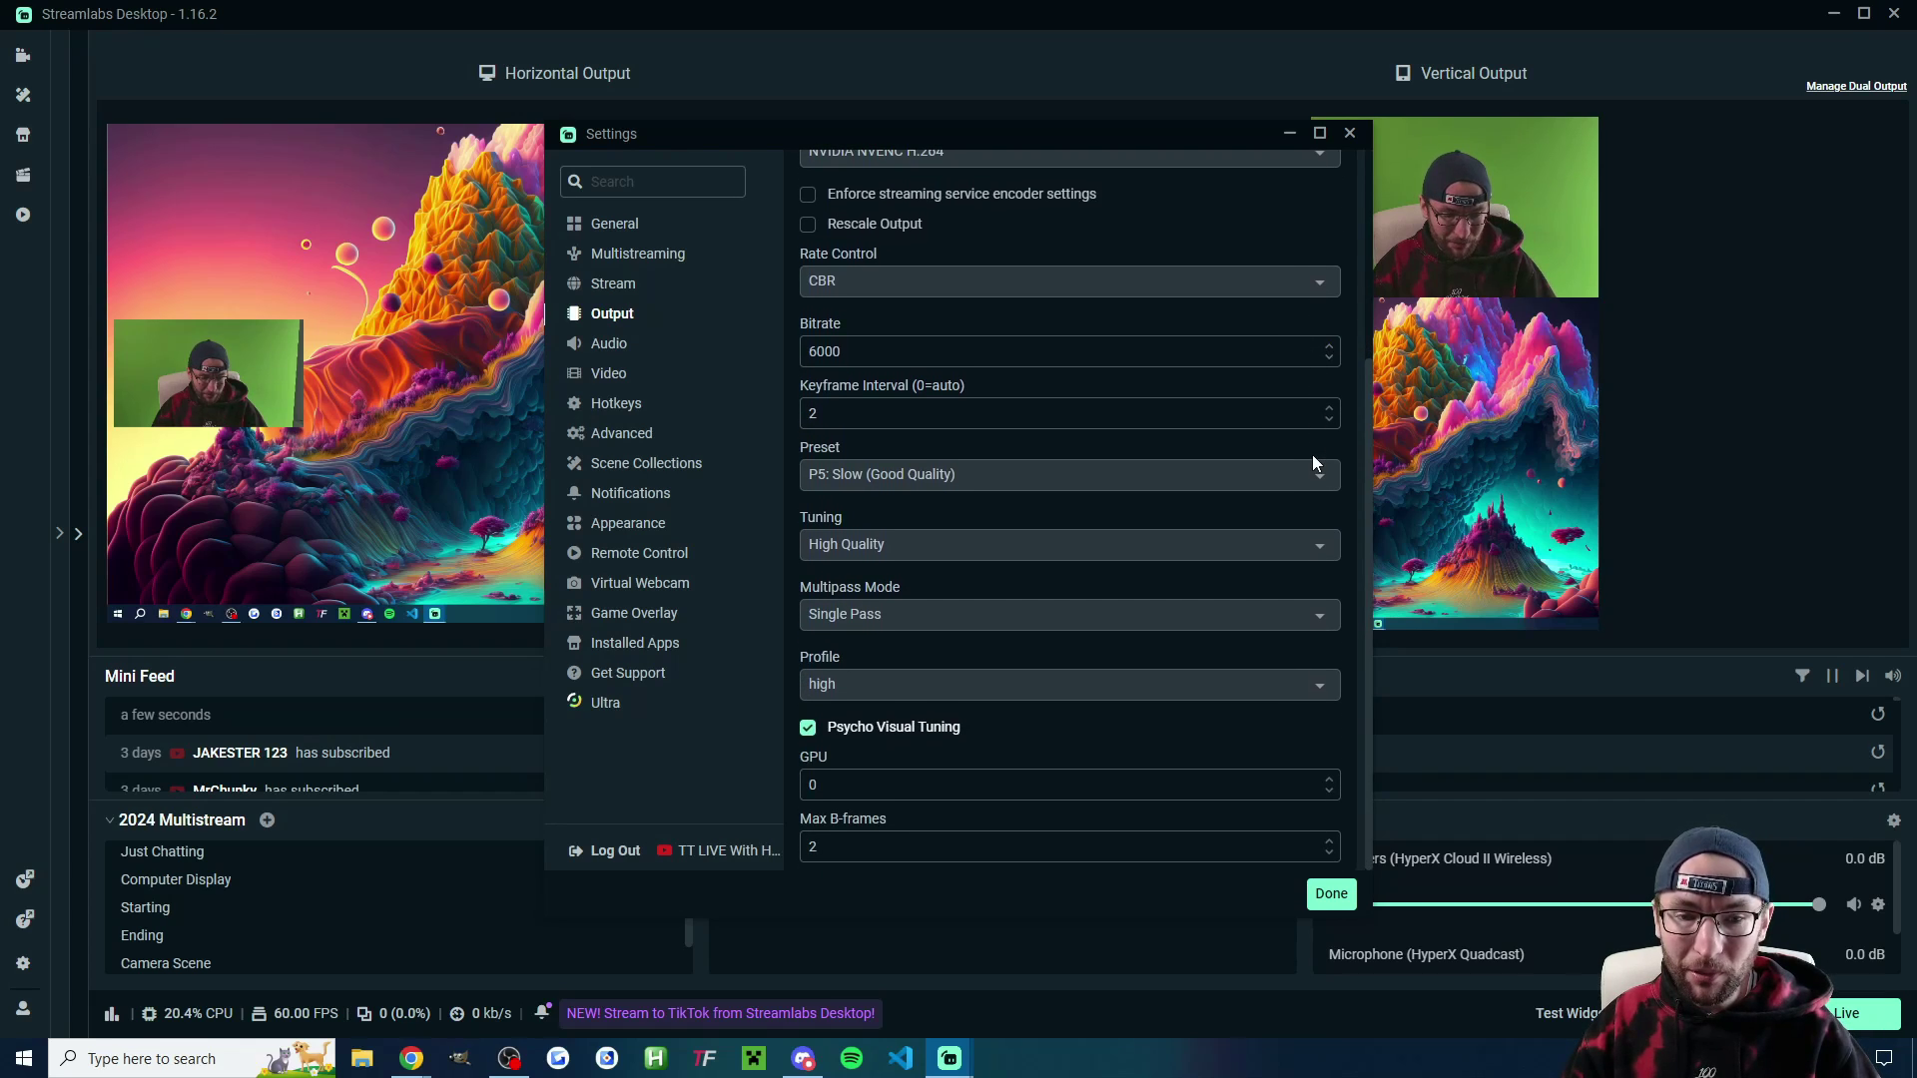
click(816, 354)
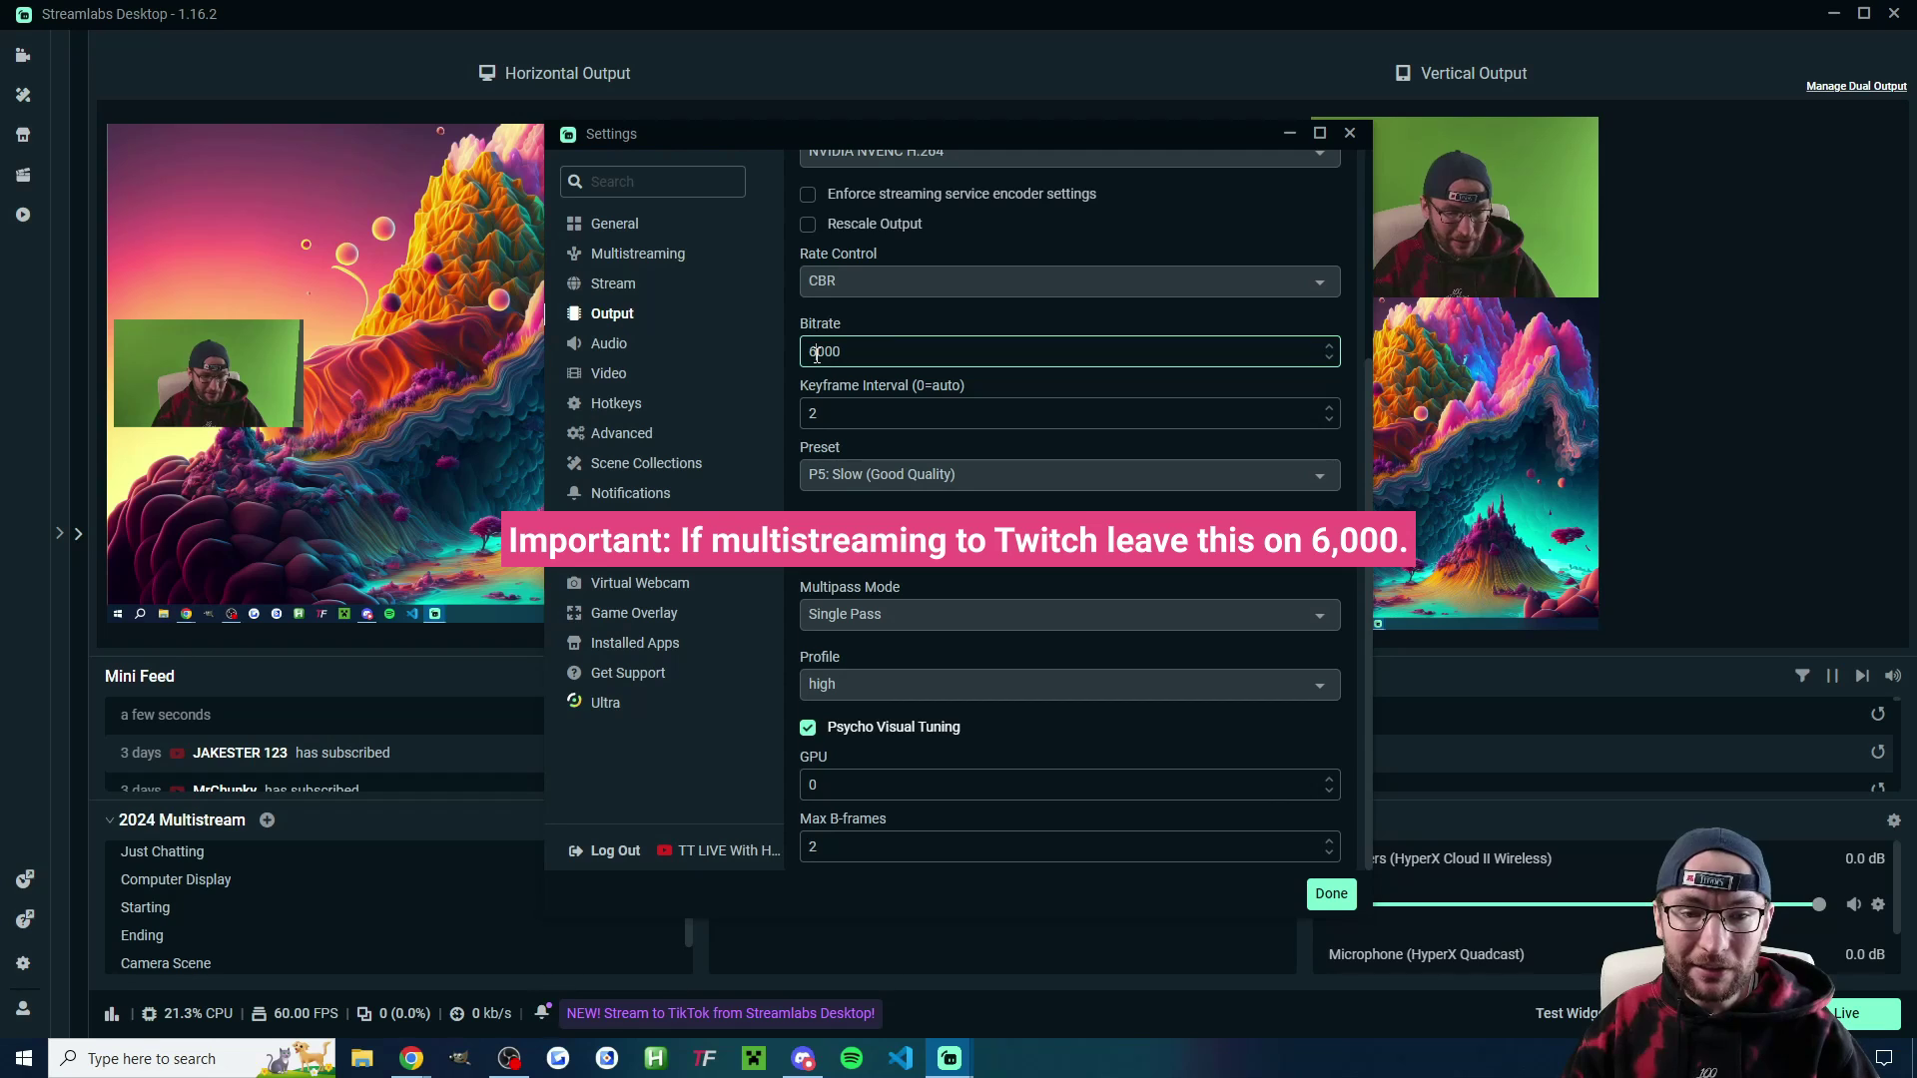
click(969, 317)
scroll(1298, 490, up, 3)
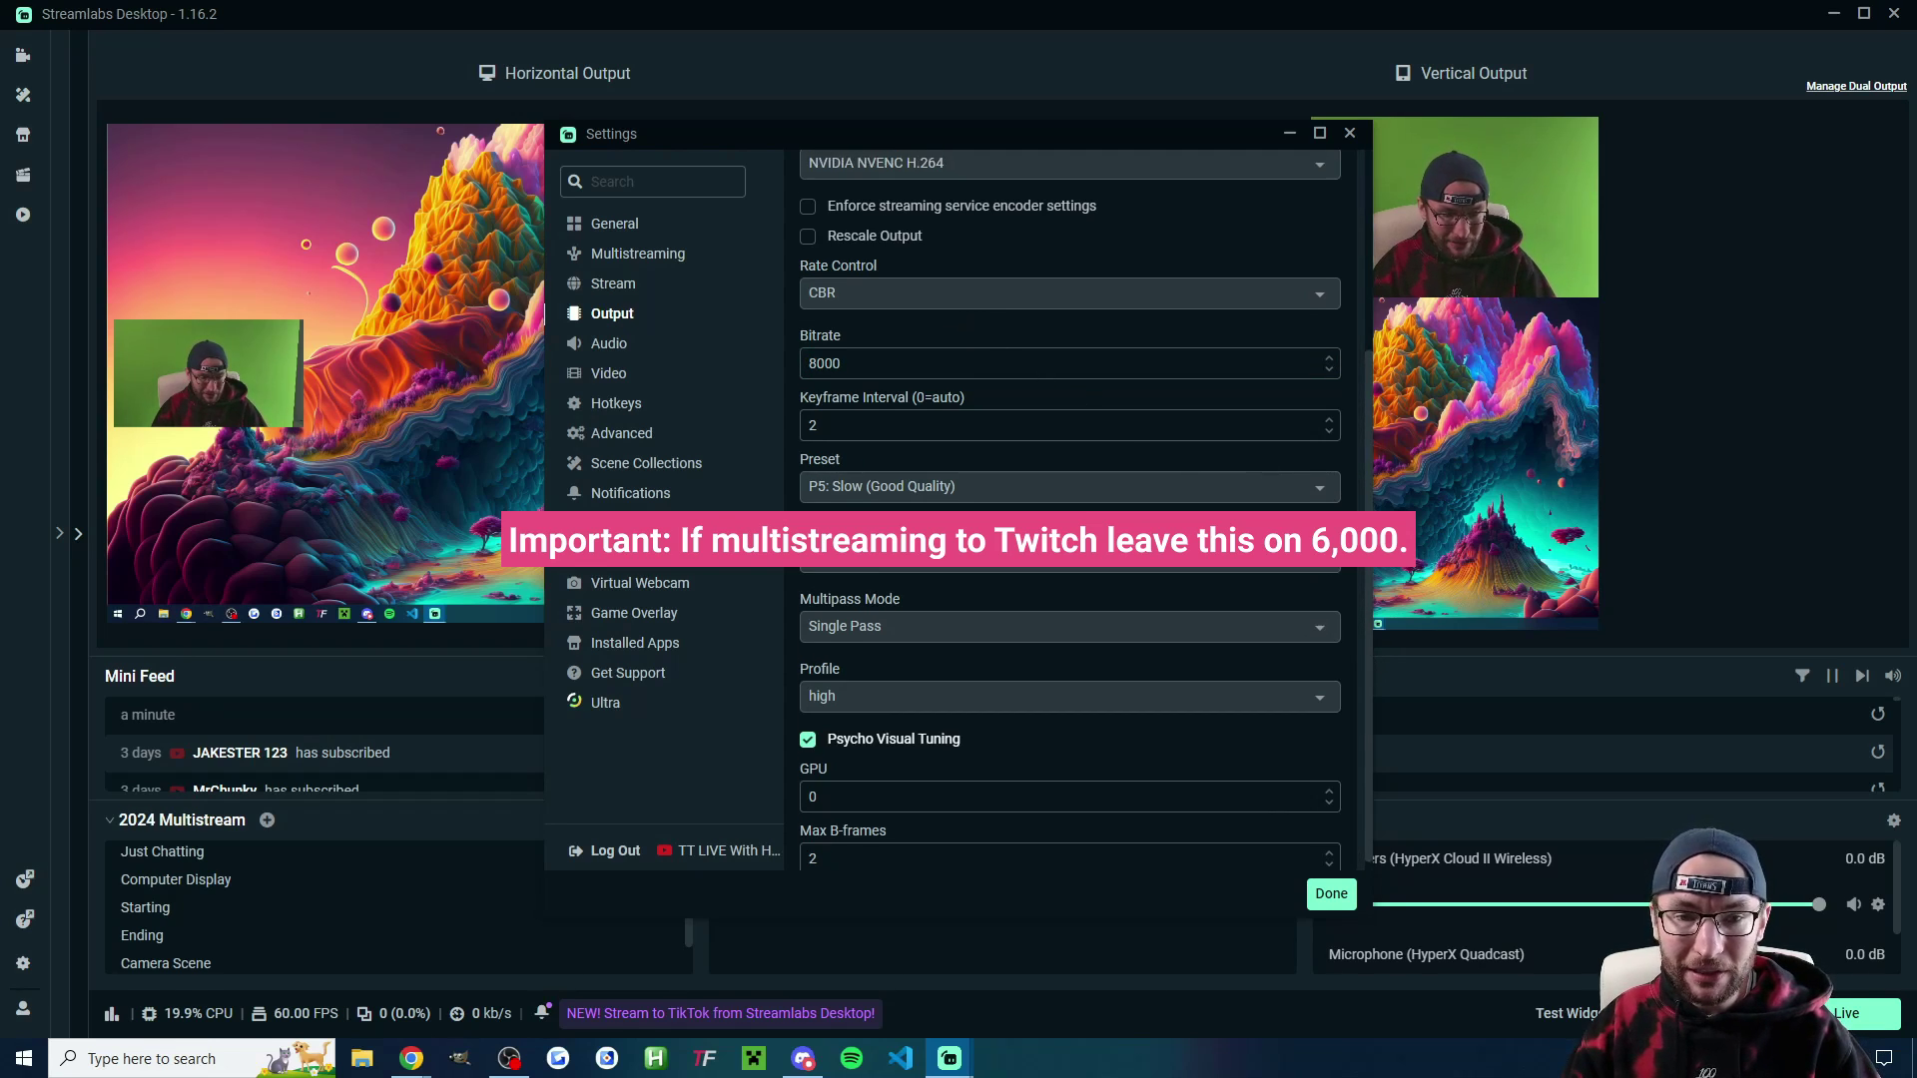
scroll(1261, 487, up, 2)
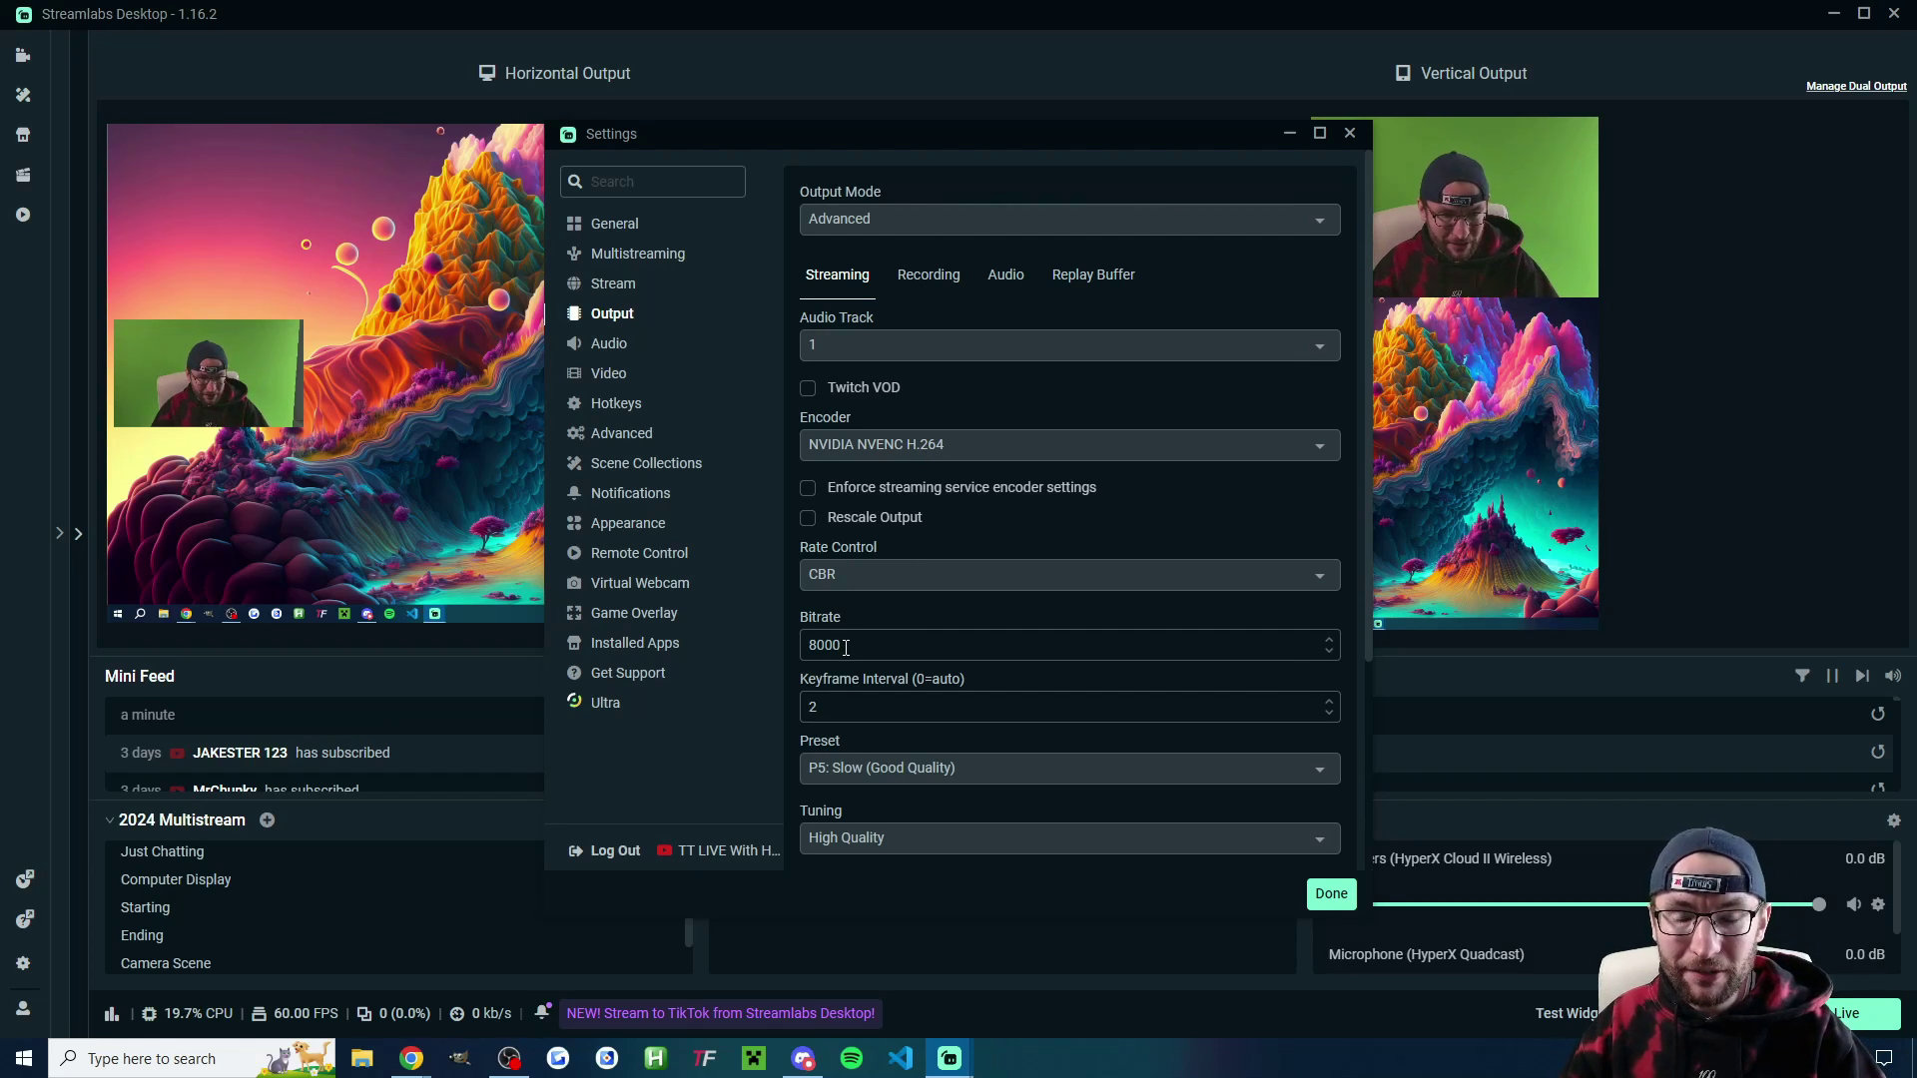
click(609, 343)
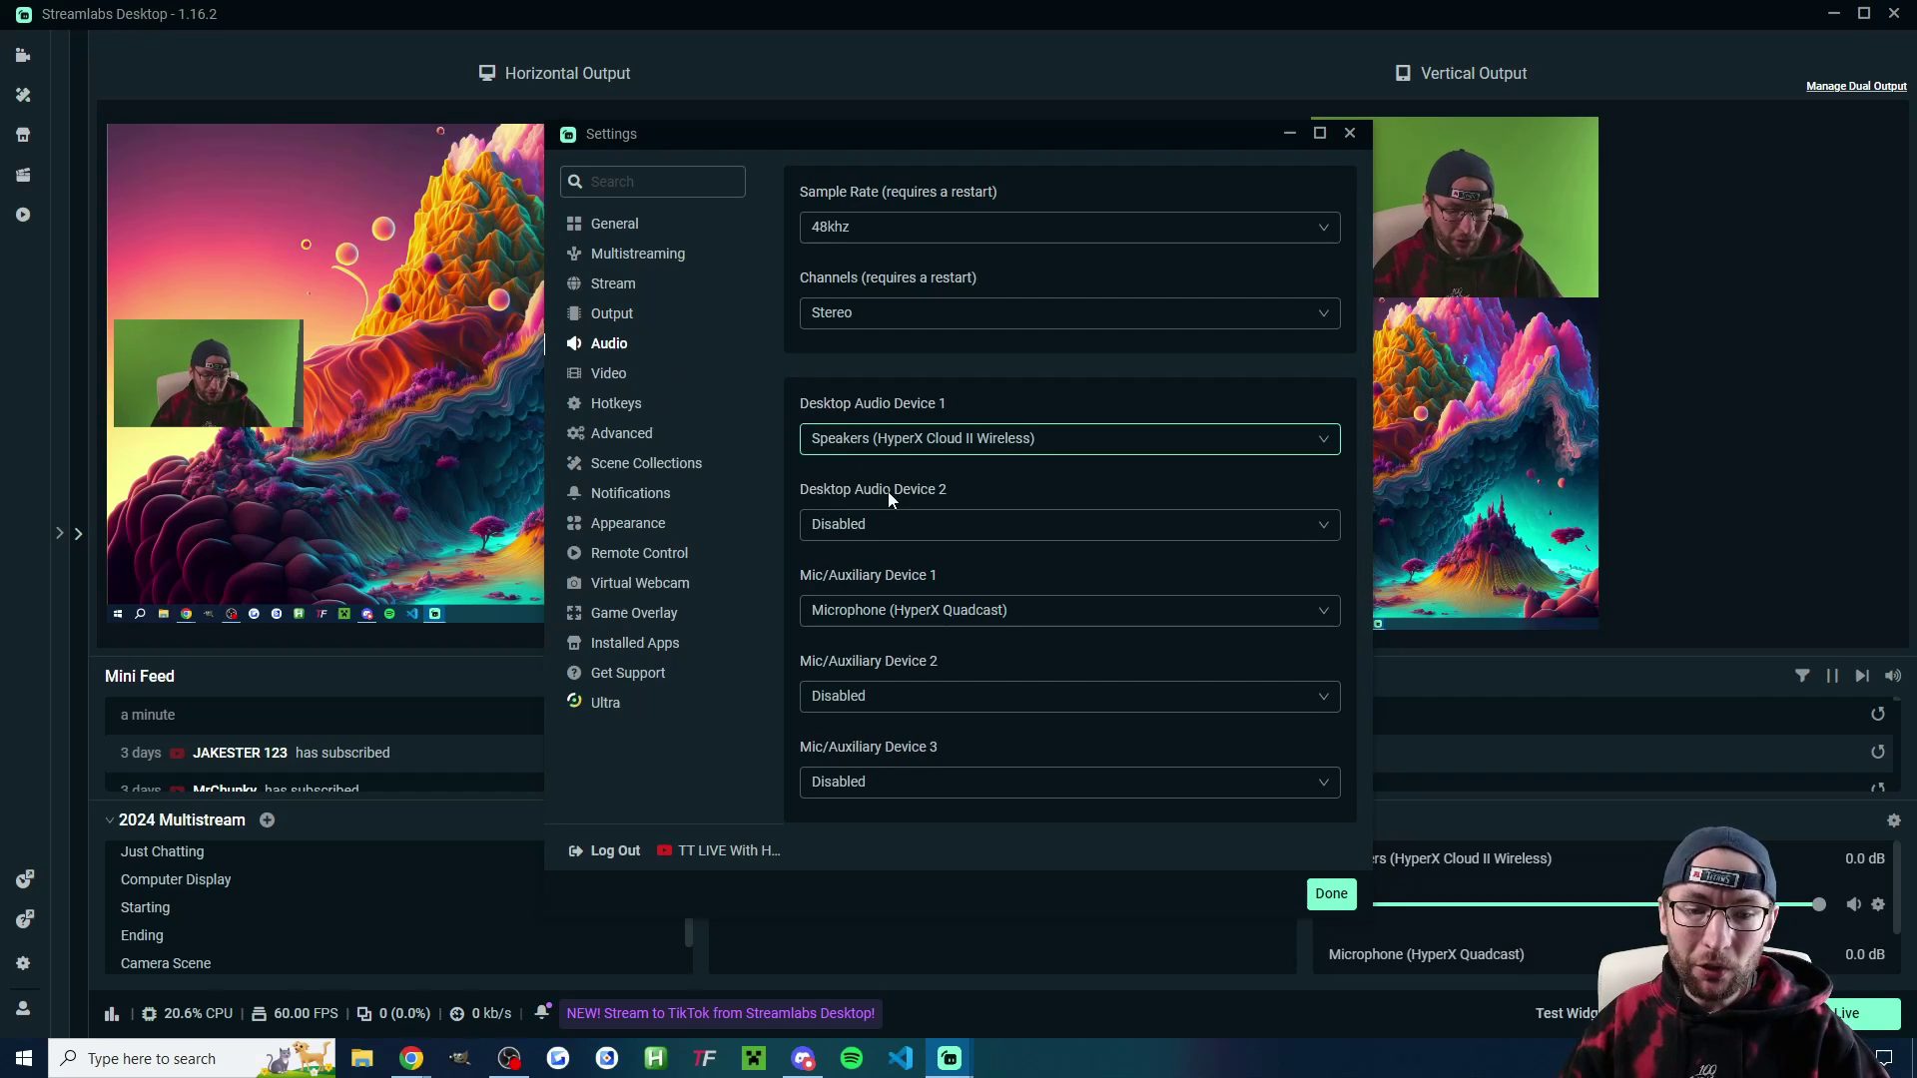
click(1331, 895)
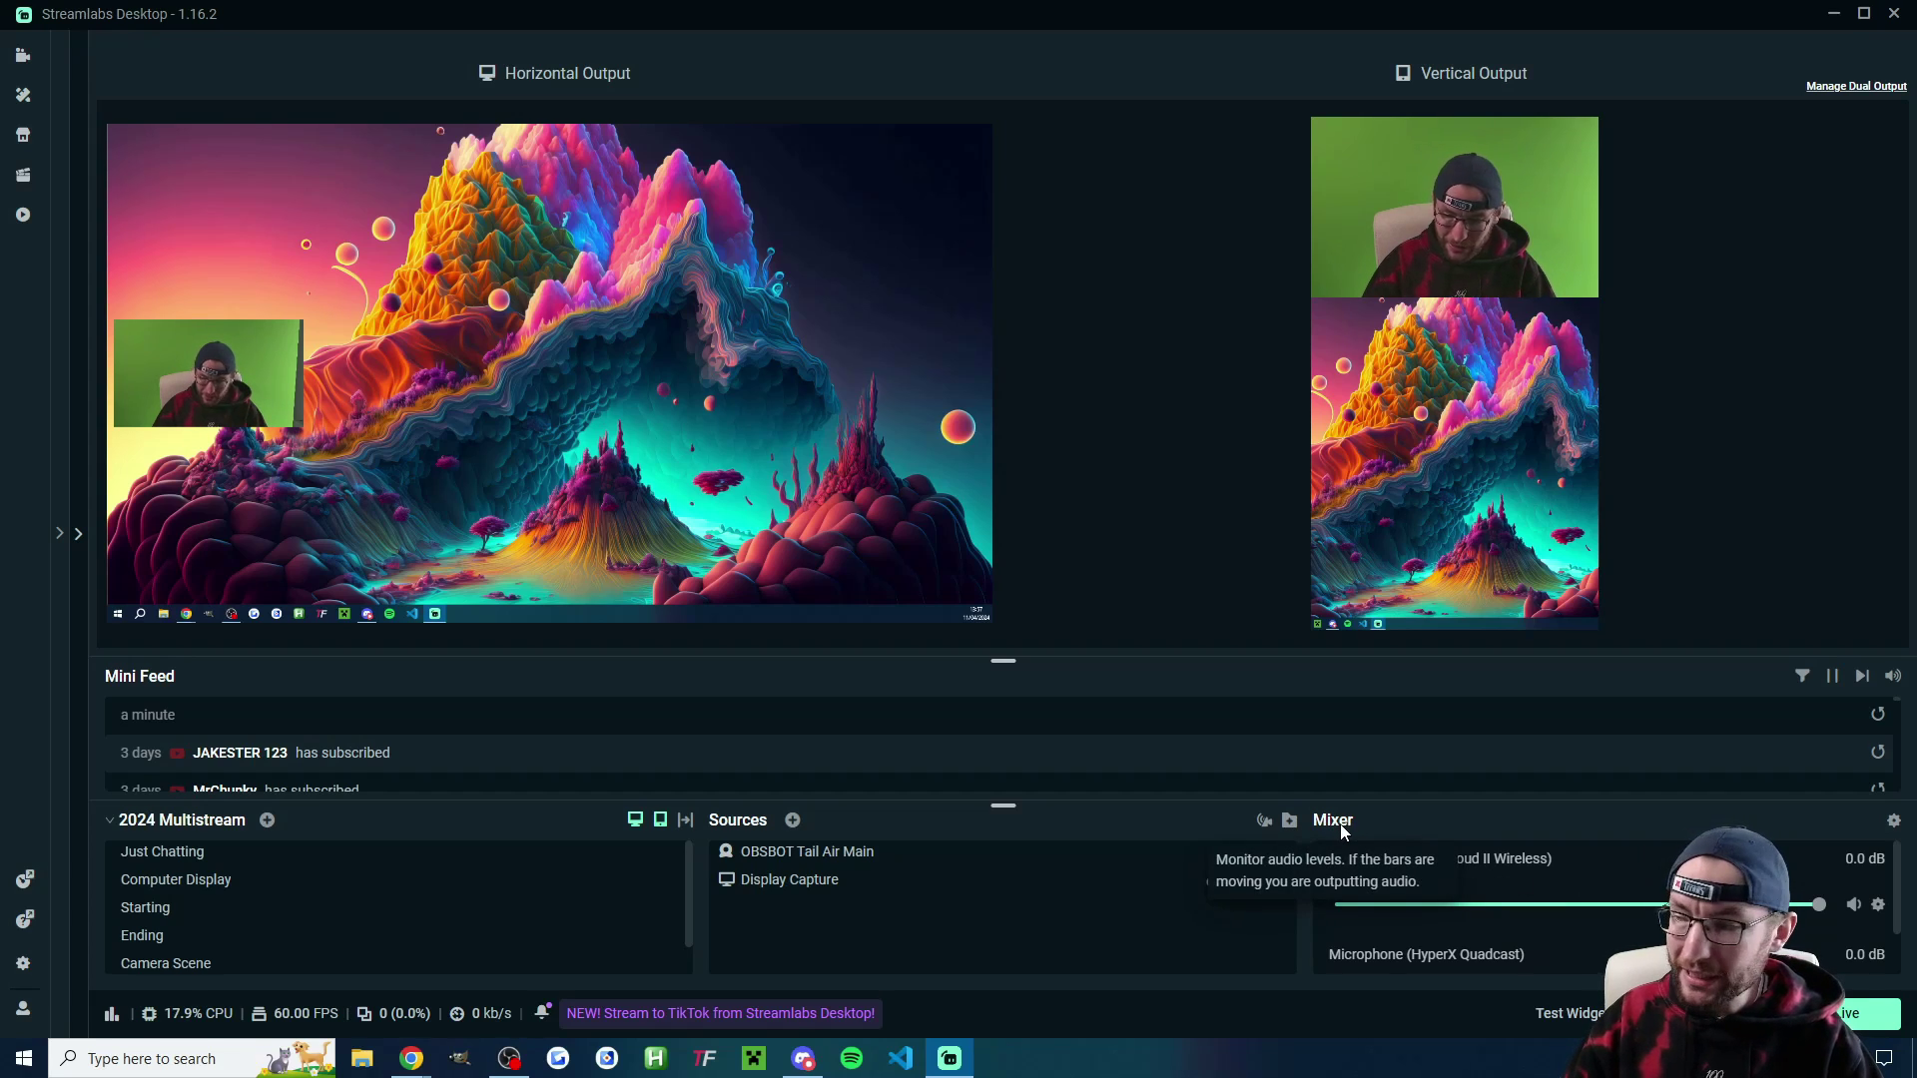
Step: Open the HyperX Quadcast microphone's filters, examine the available filter types and the RNNoise filter's methods, and close them without changes
scroll(1597, 899, down, 2)
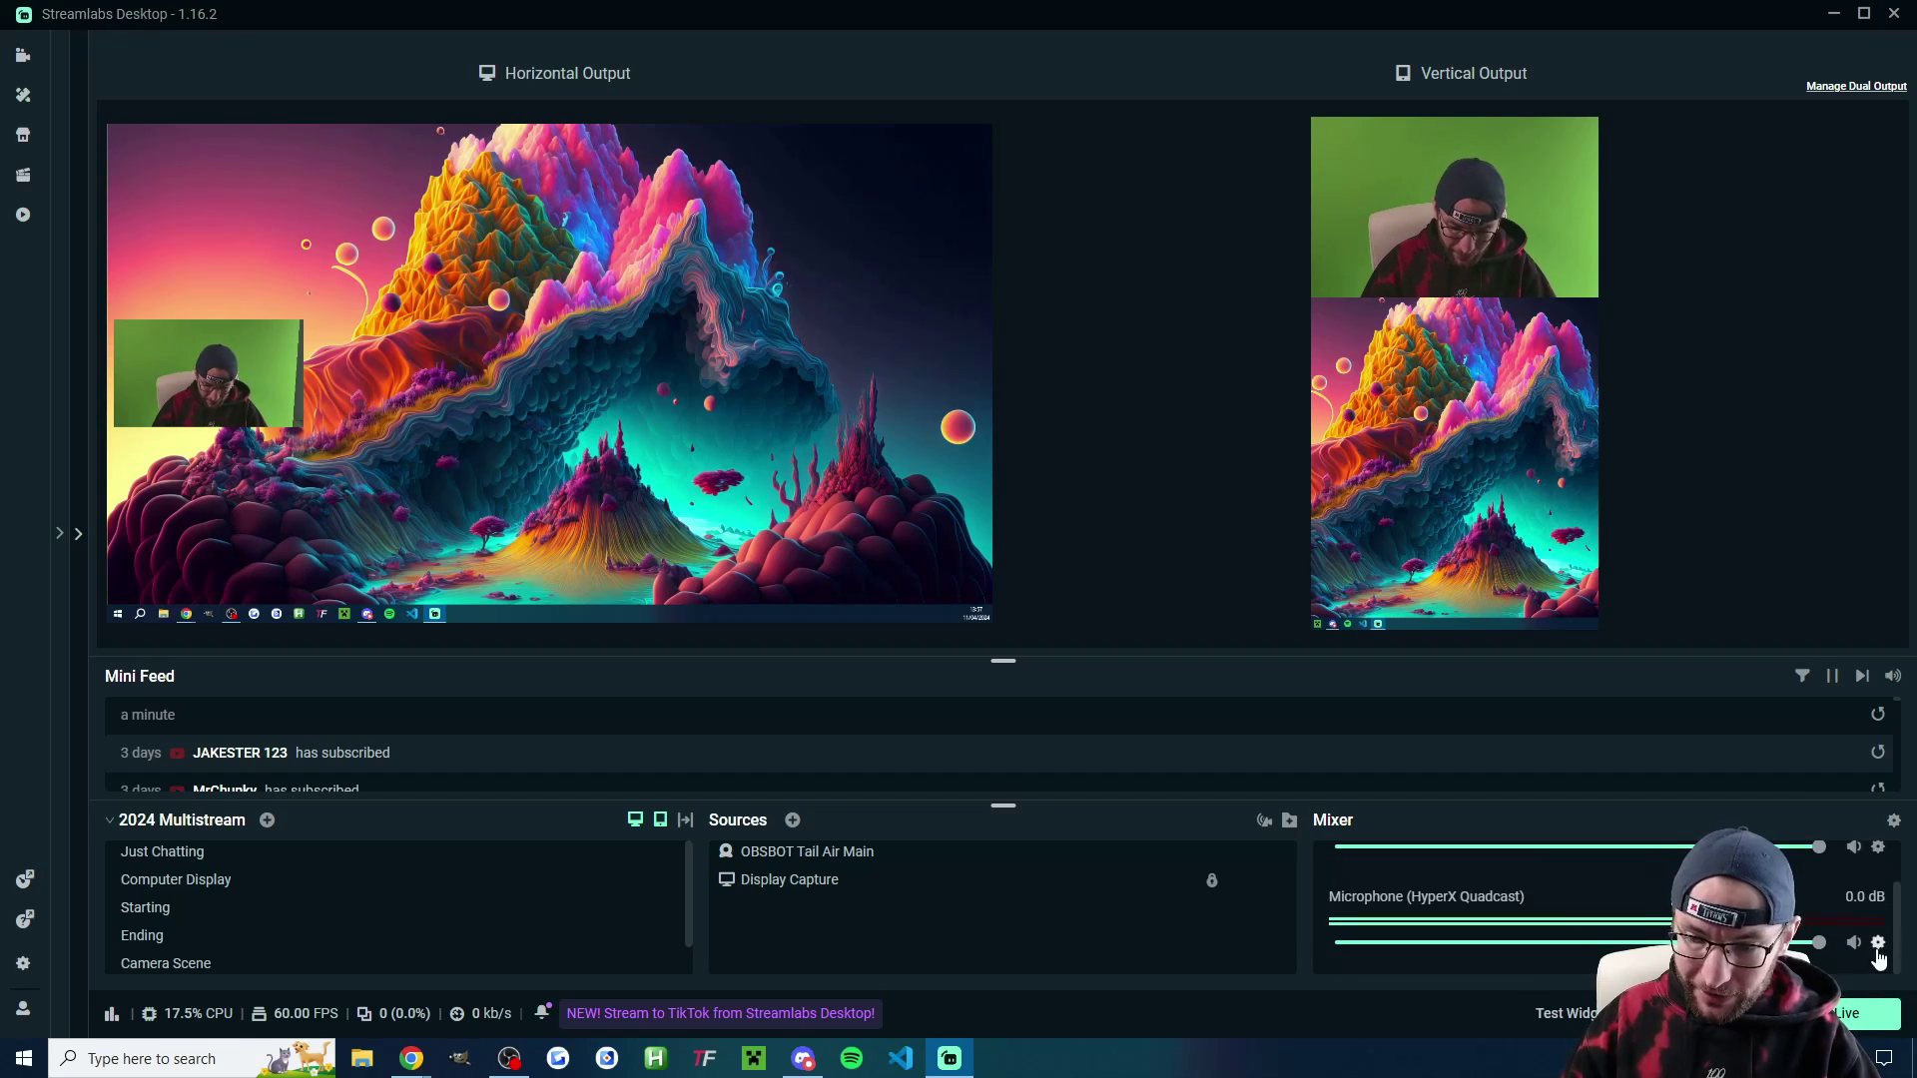
scroll(1597, 899, up, 1)
right_click(1794, 904)
mouse_move(1698, 728)
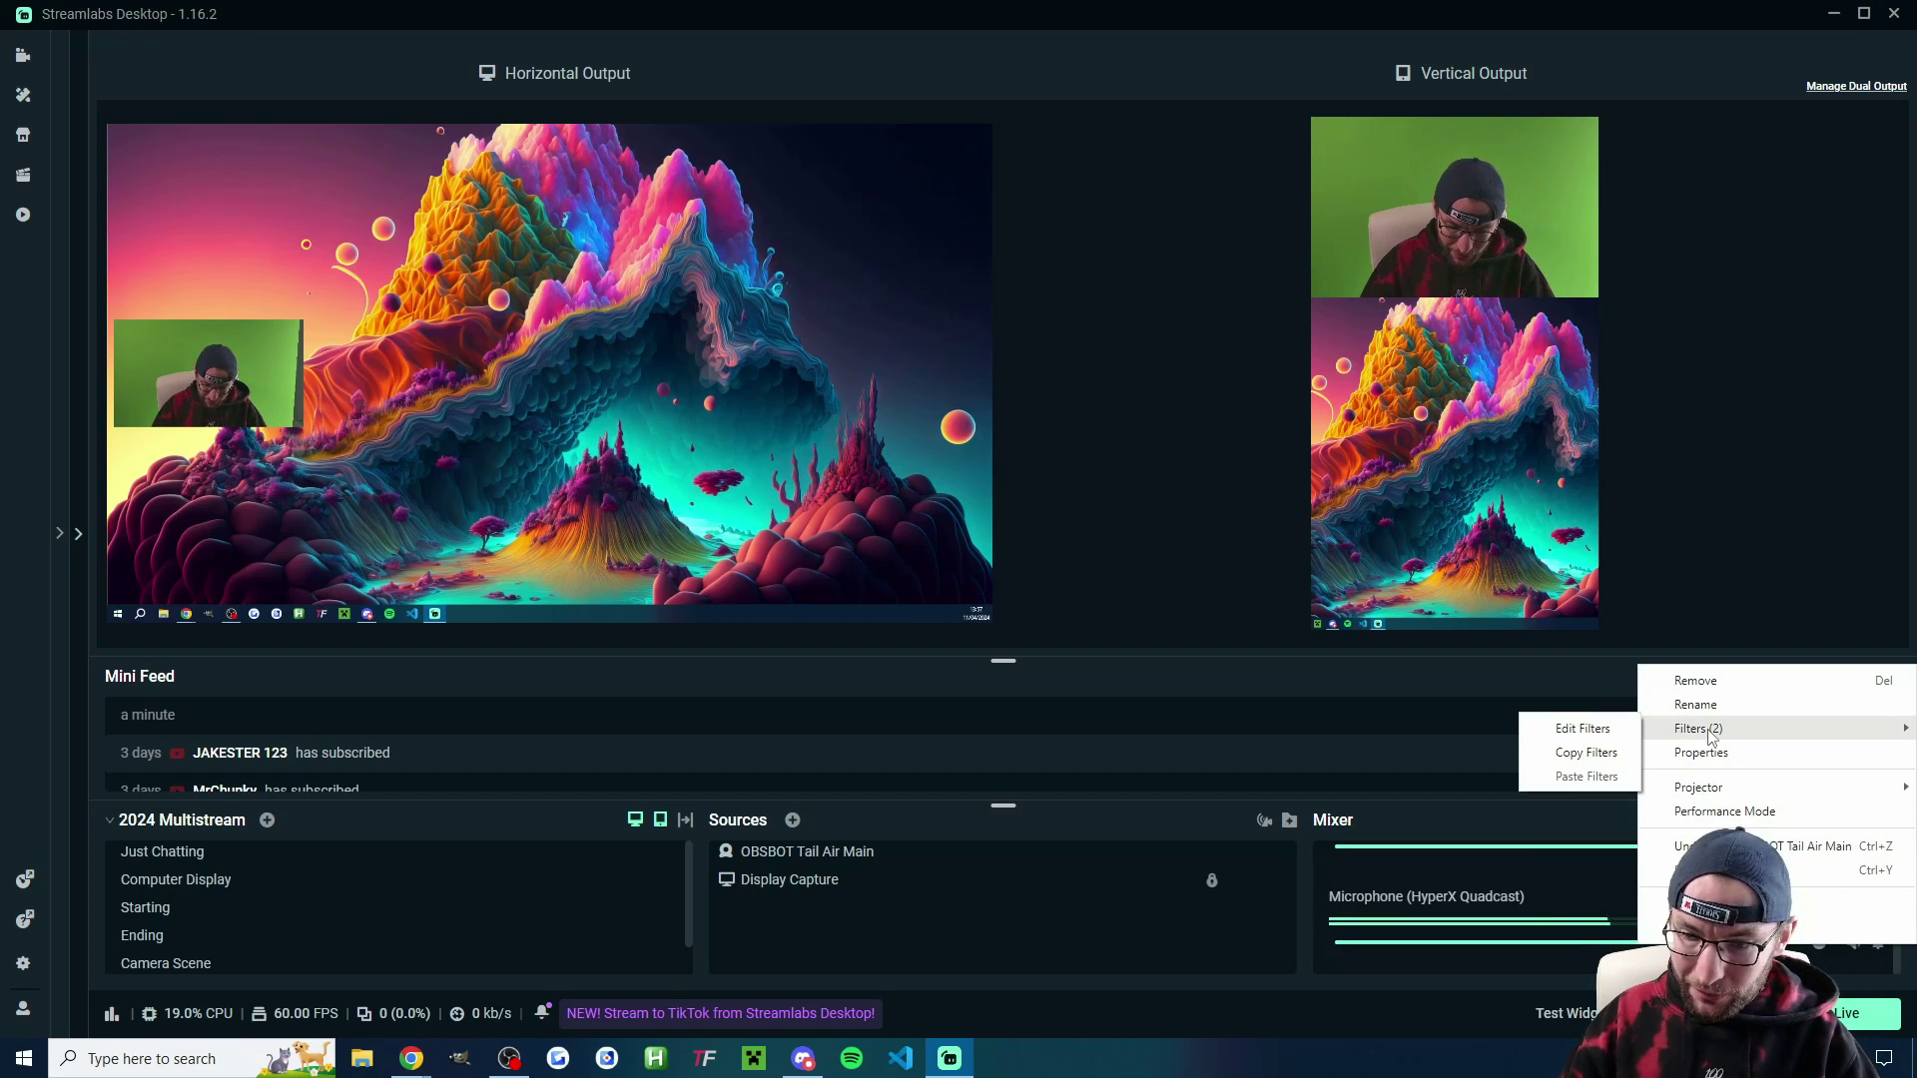
click(1574, 728)
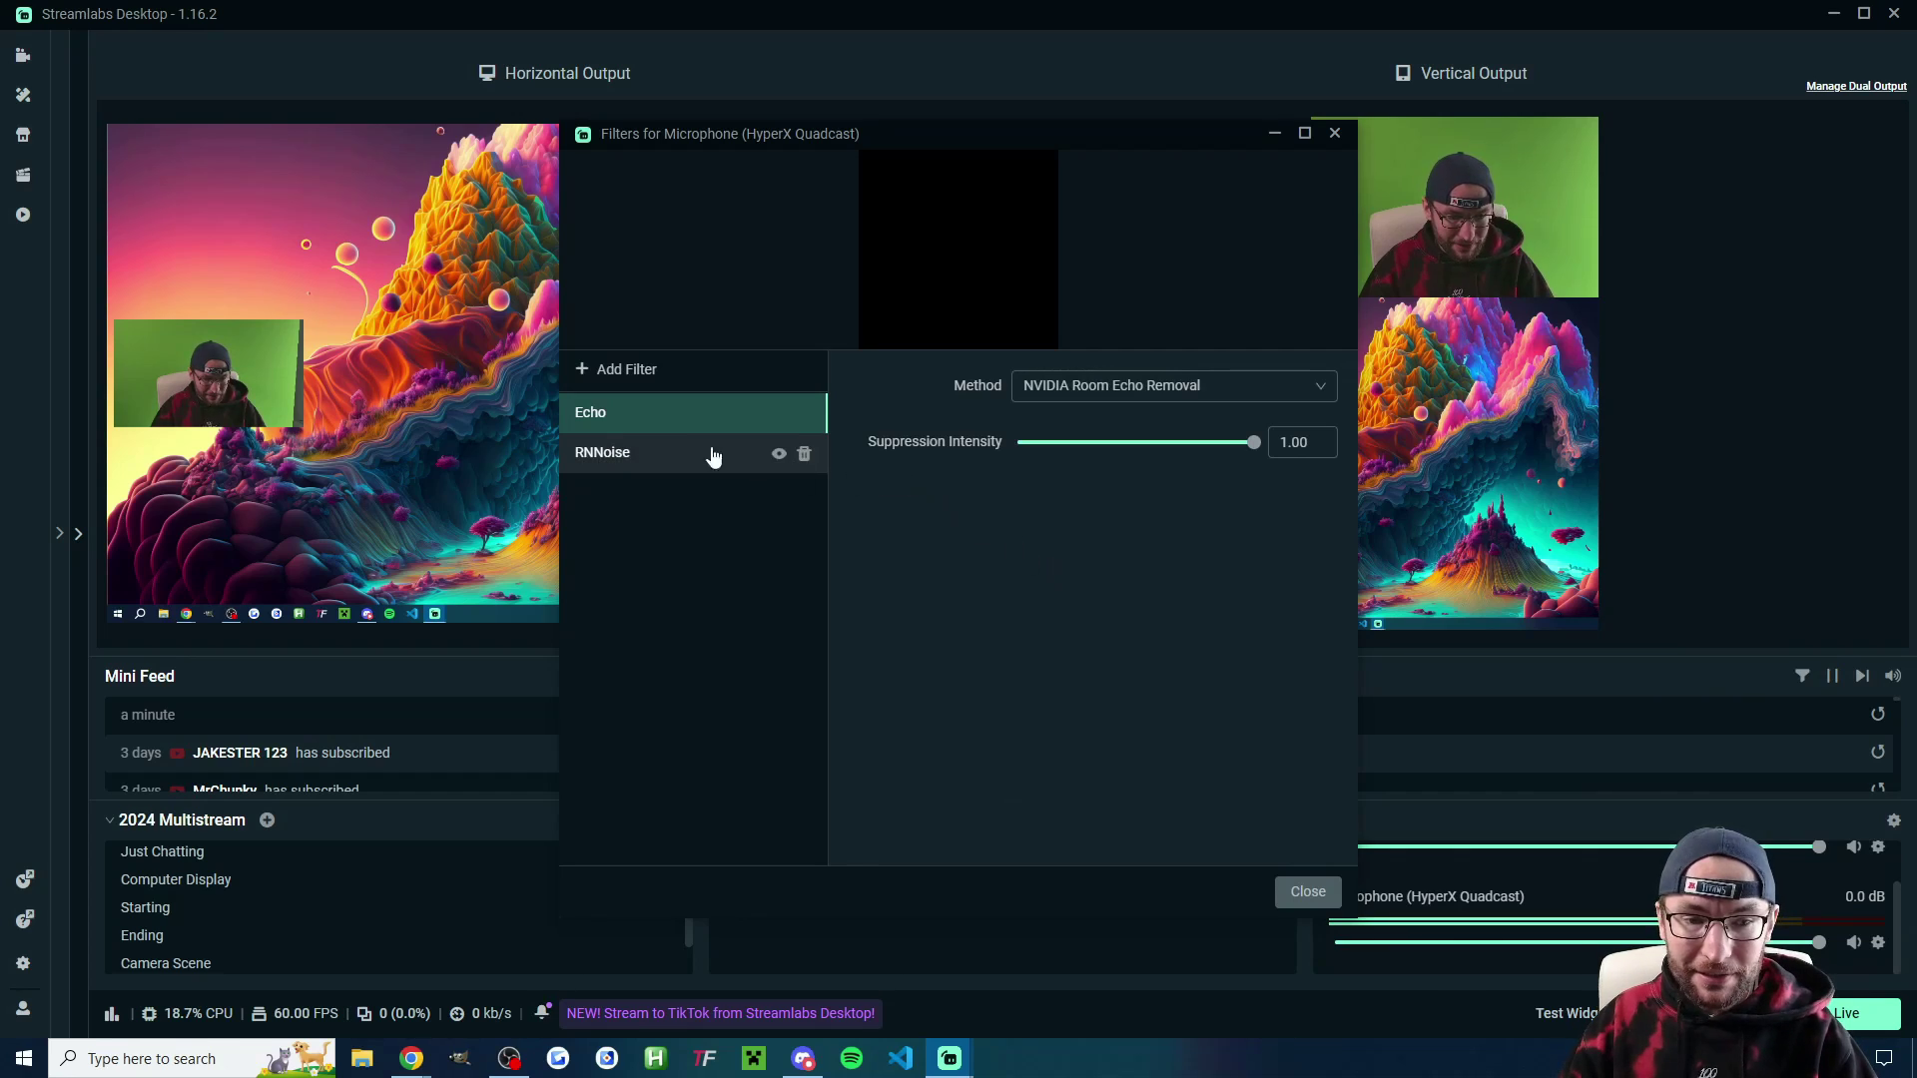
click(621, 374)
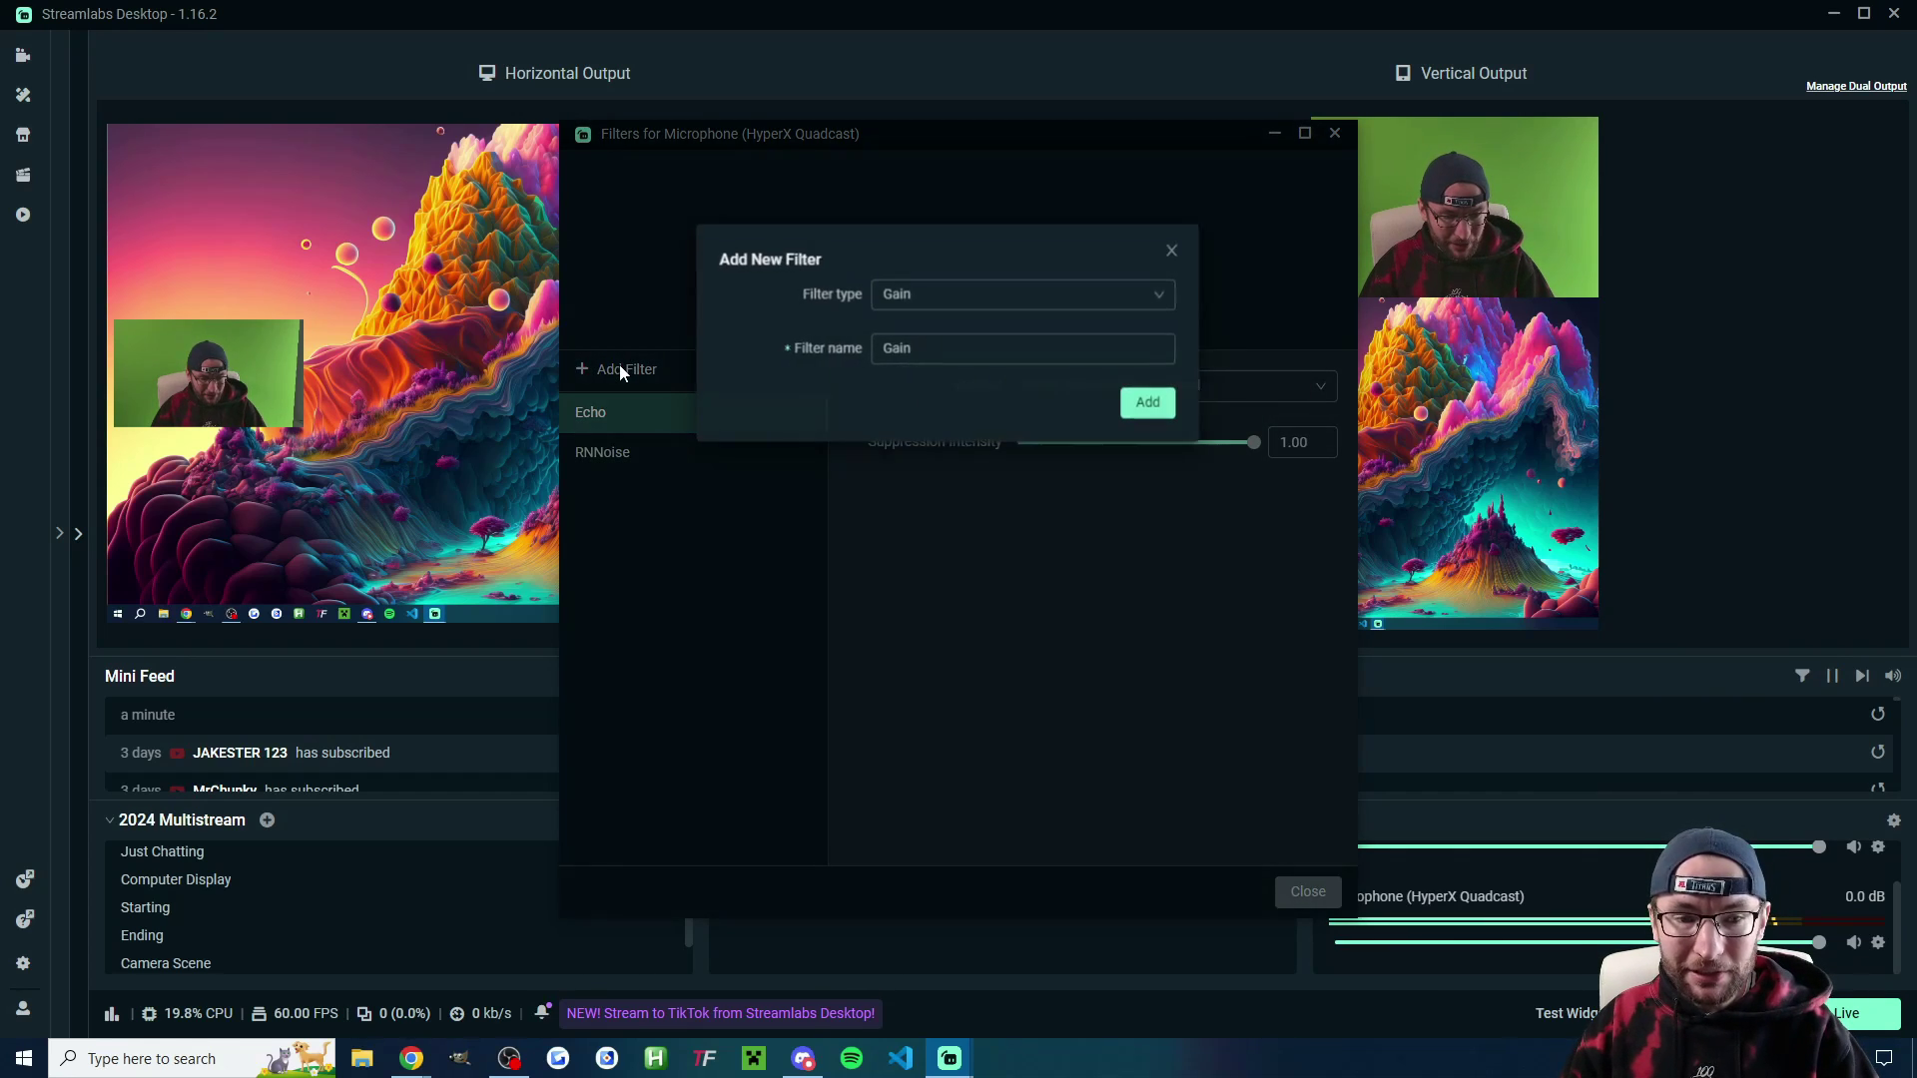
click(993, 297)
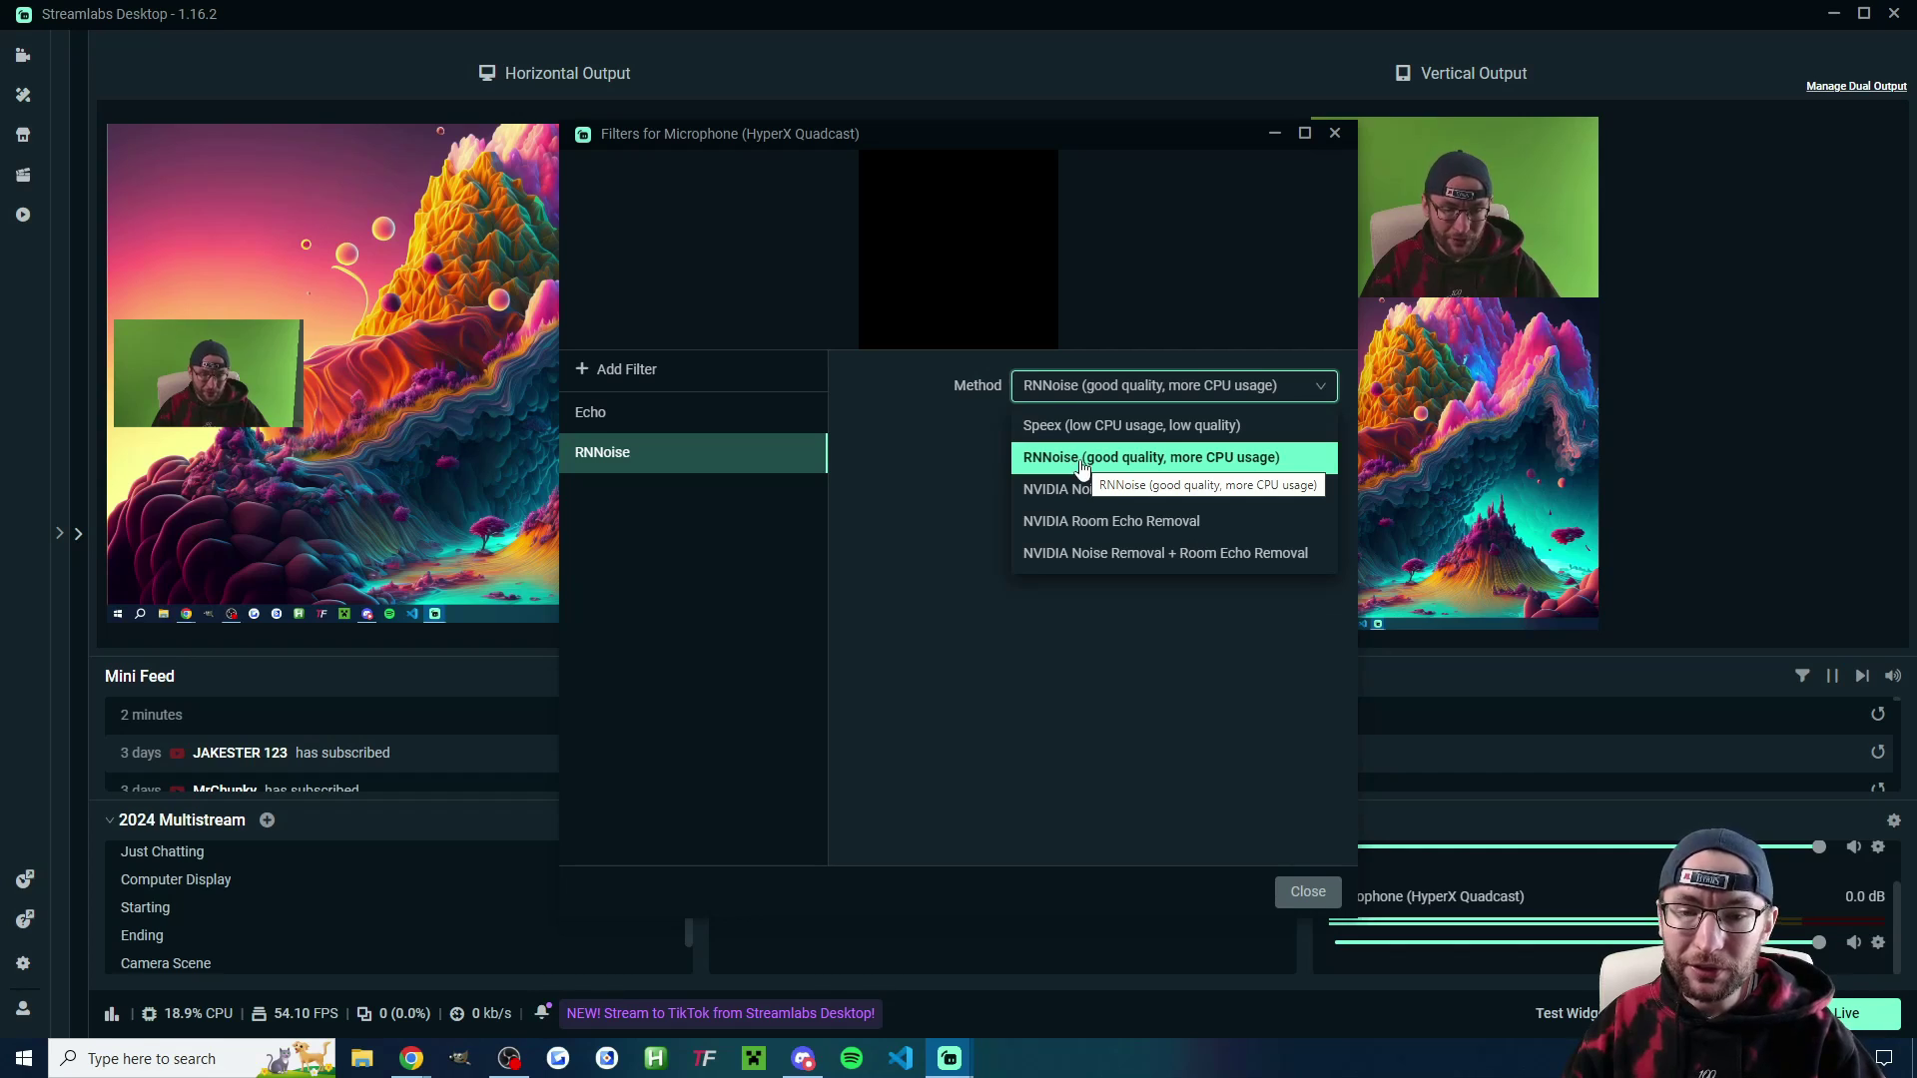
click(952, 579)
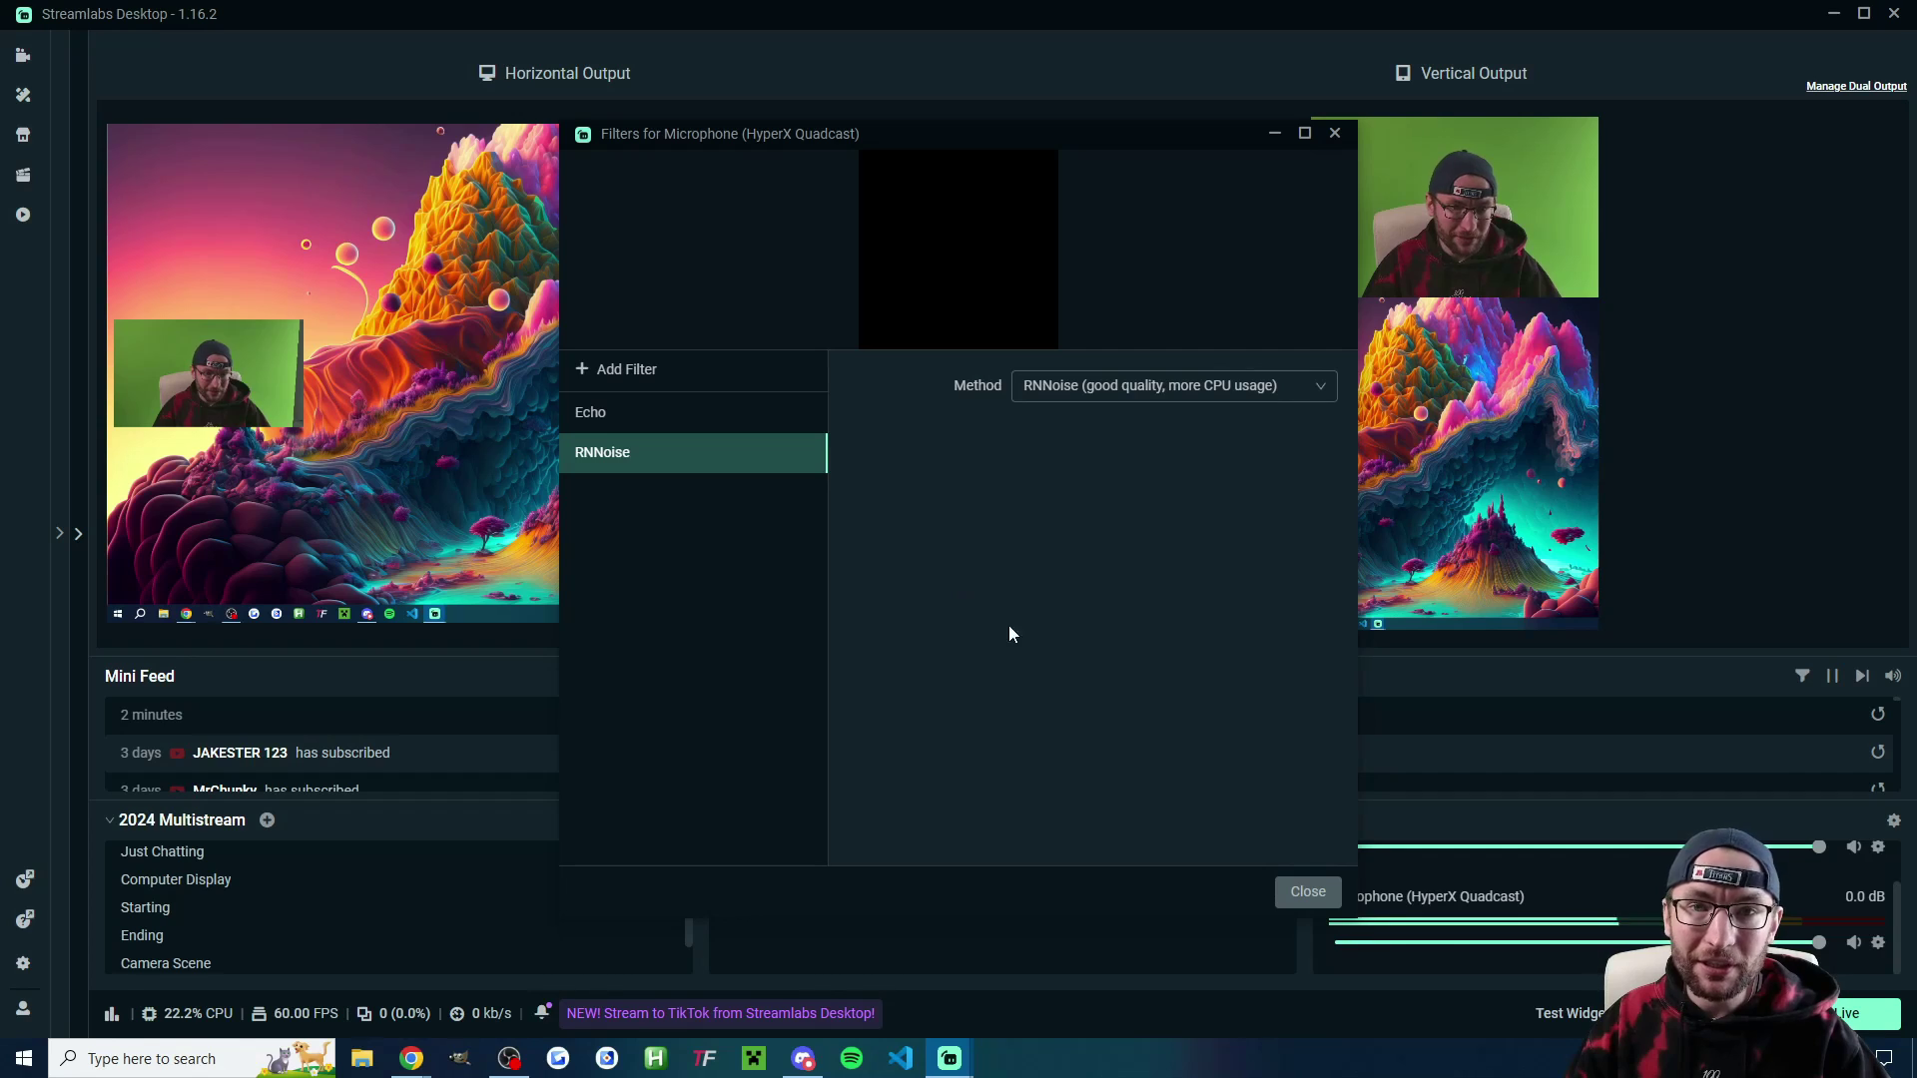
click(1307, 894)
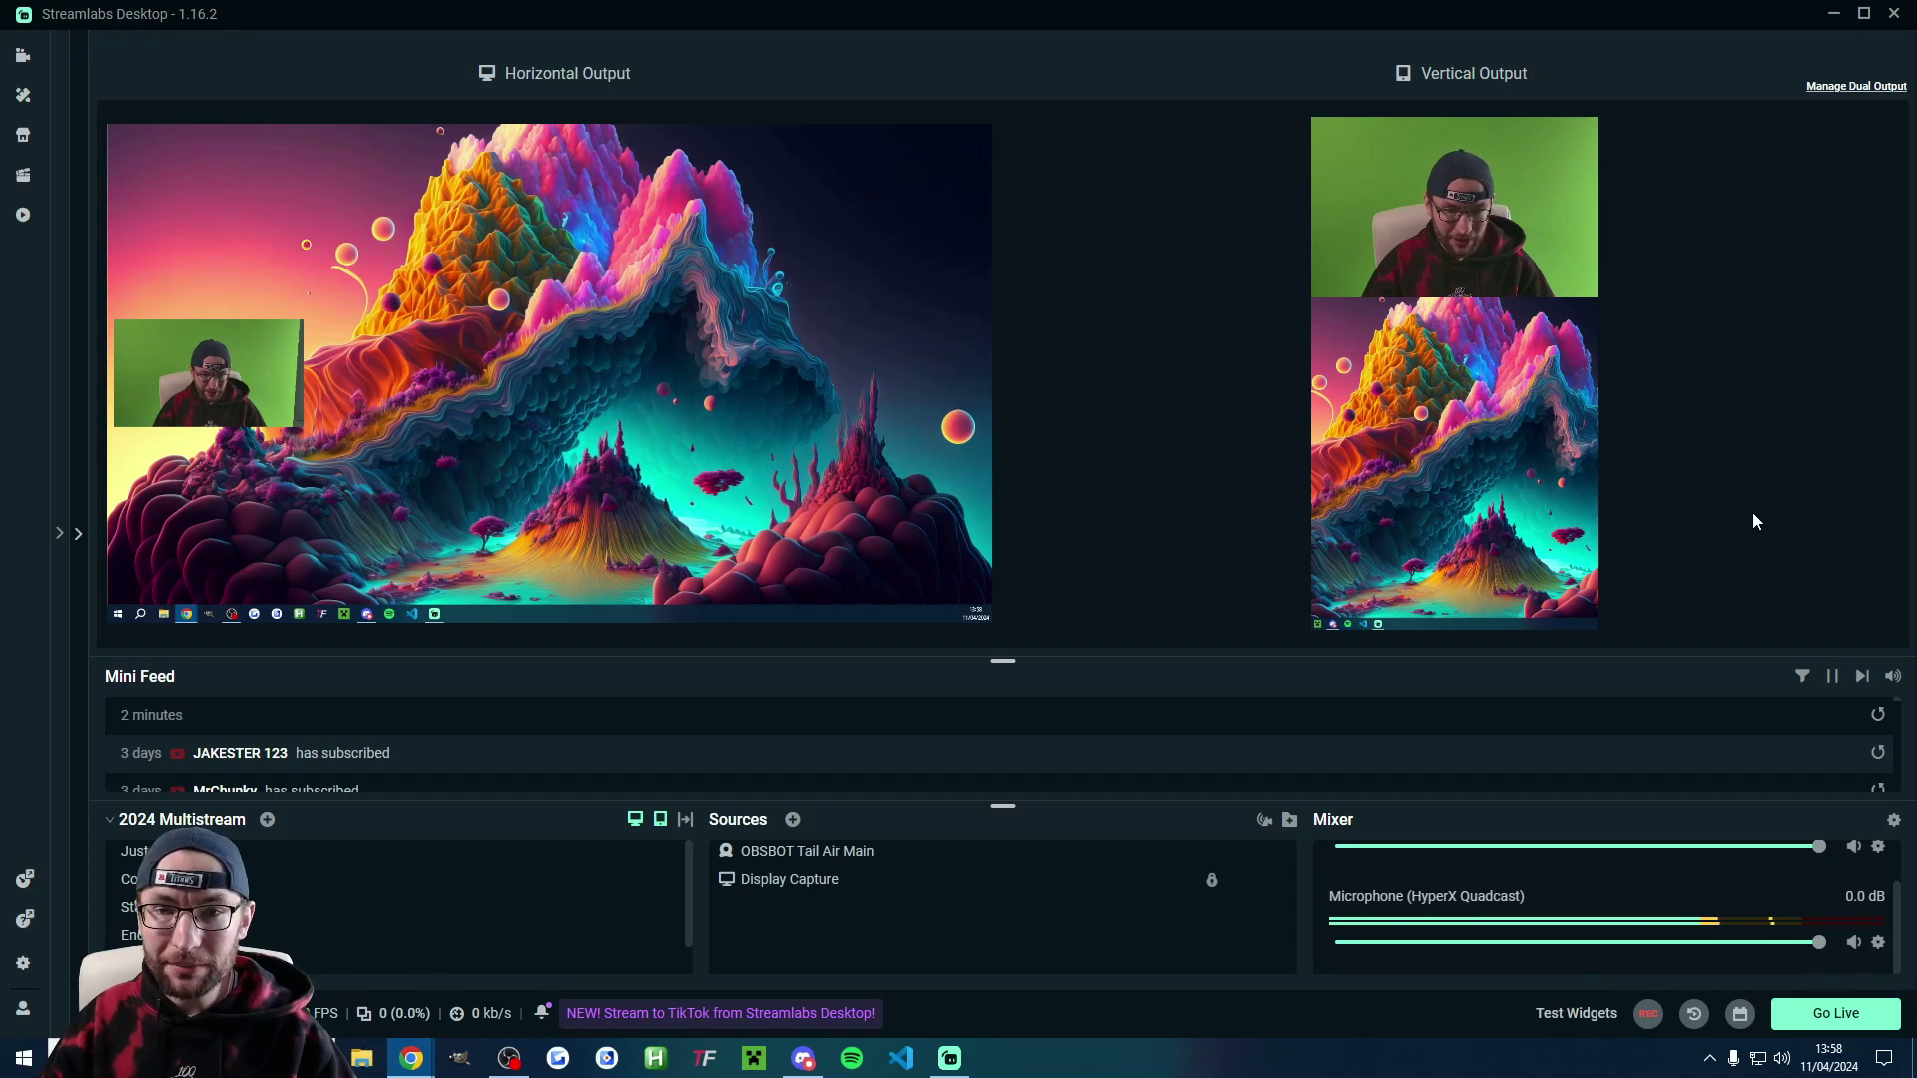
Step: Open the Go Live setup and examine which platforms are enabled and whether each uses the horizontal or vertical output
click(1833, 1008)
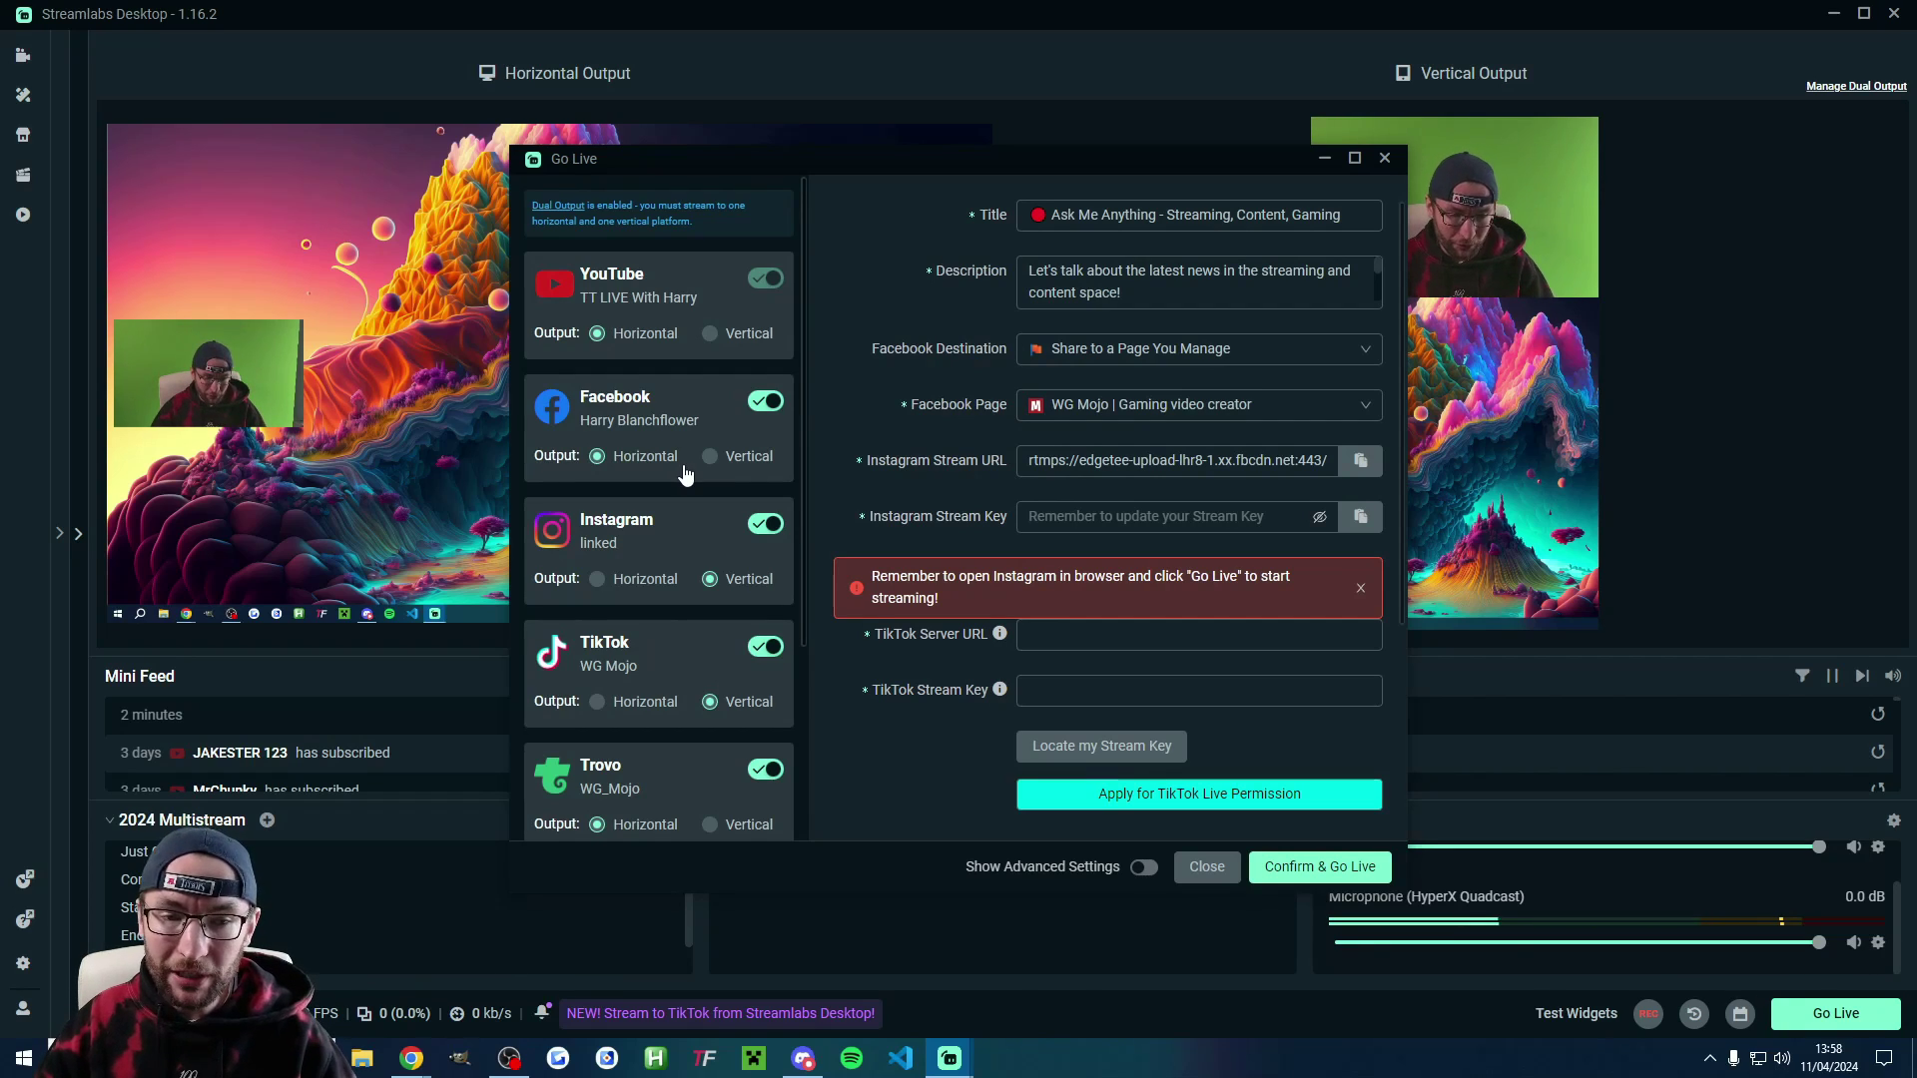
scroll(684, 473, down, 3)
scroll(711, 489, up, 3)
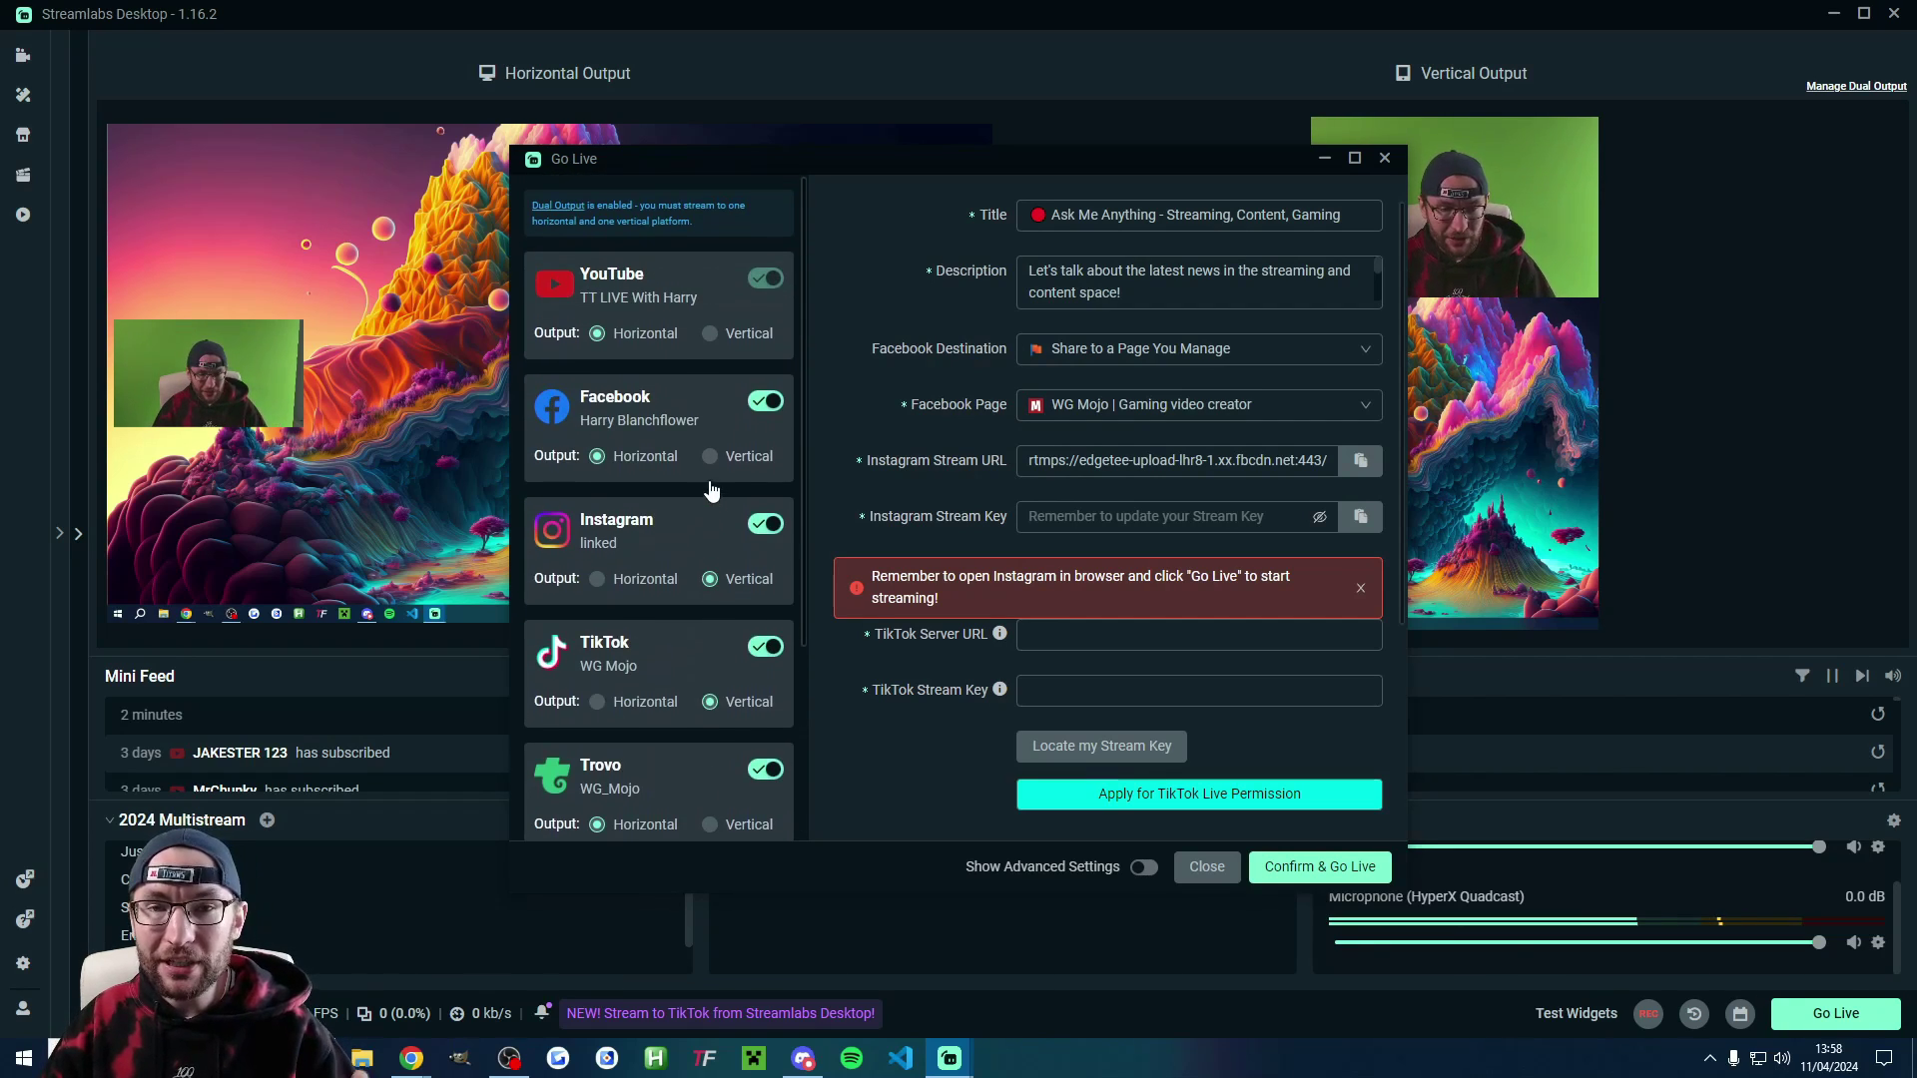
scroll(711, 475, down, 3)
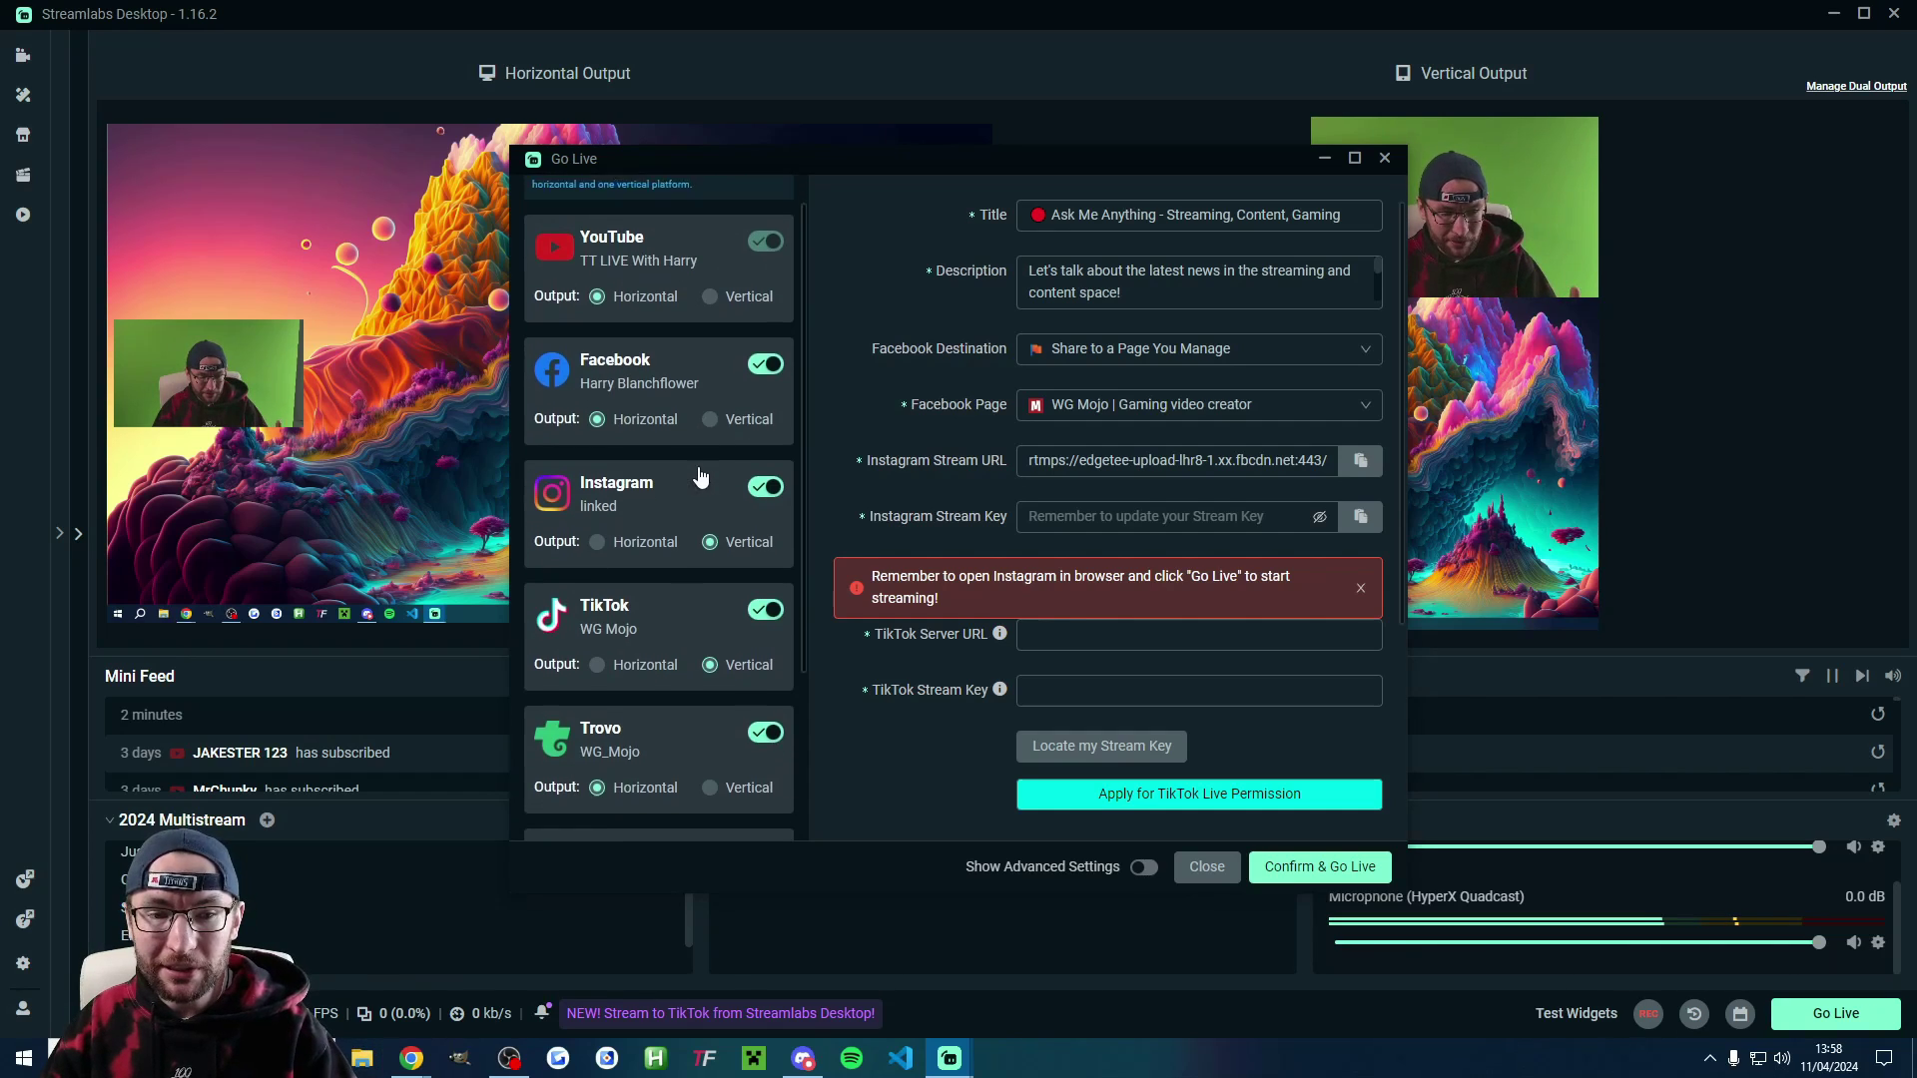
scroll(719, 465, up, 3)
scroll(685, 308, down, 3)
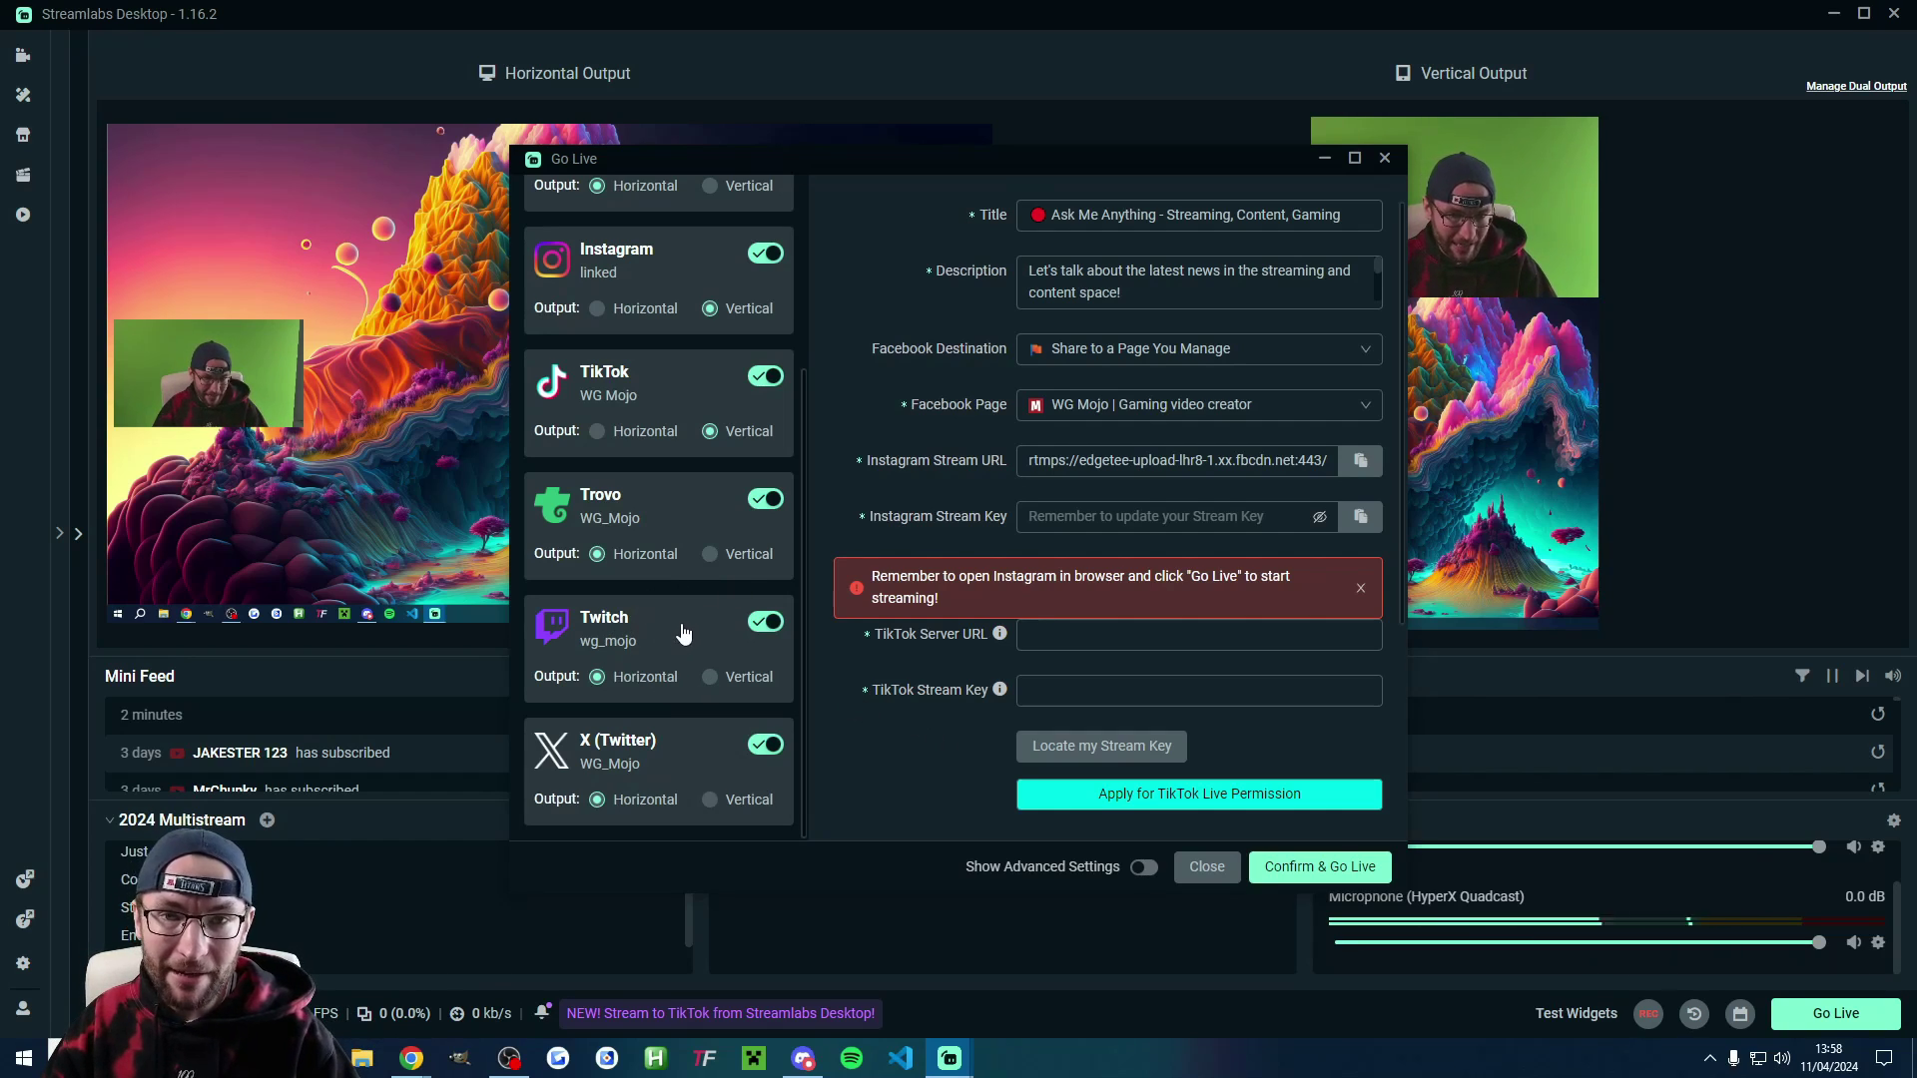
Step: Show the advanced stream settings and recheck the output orientation of every platform from YouTube to X
scroll(725, 624, up, 3)
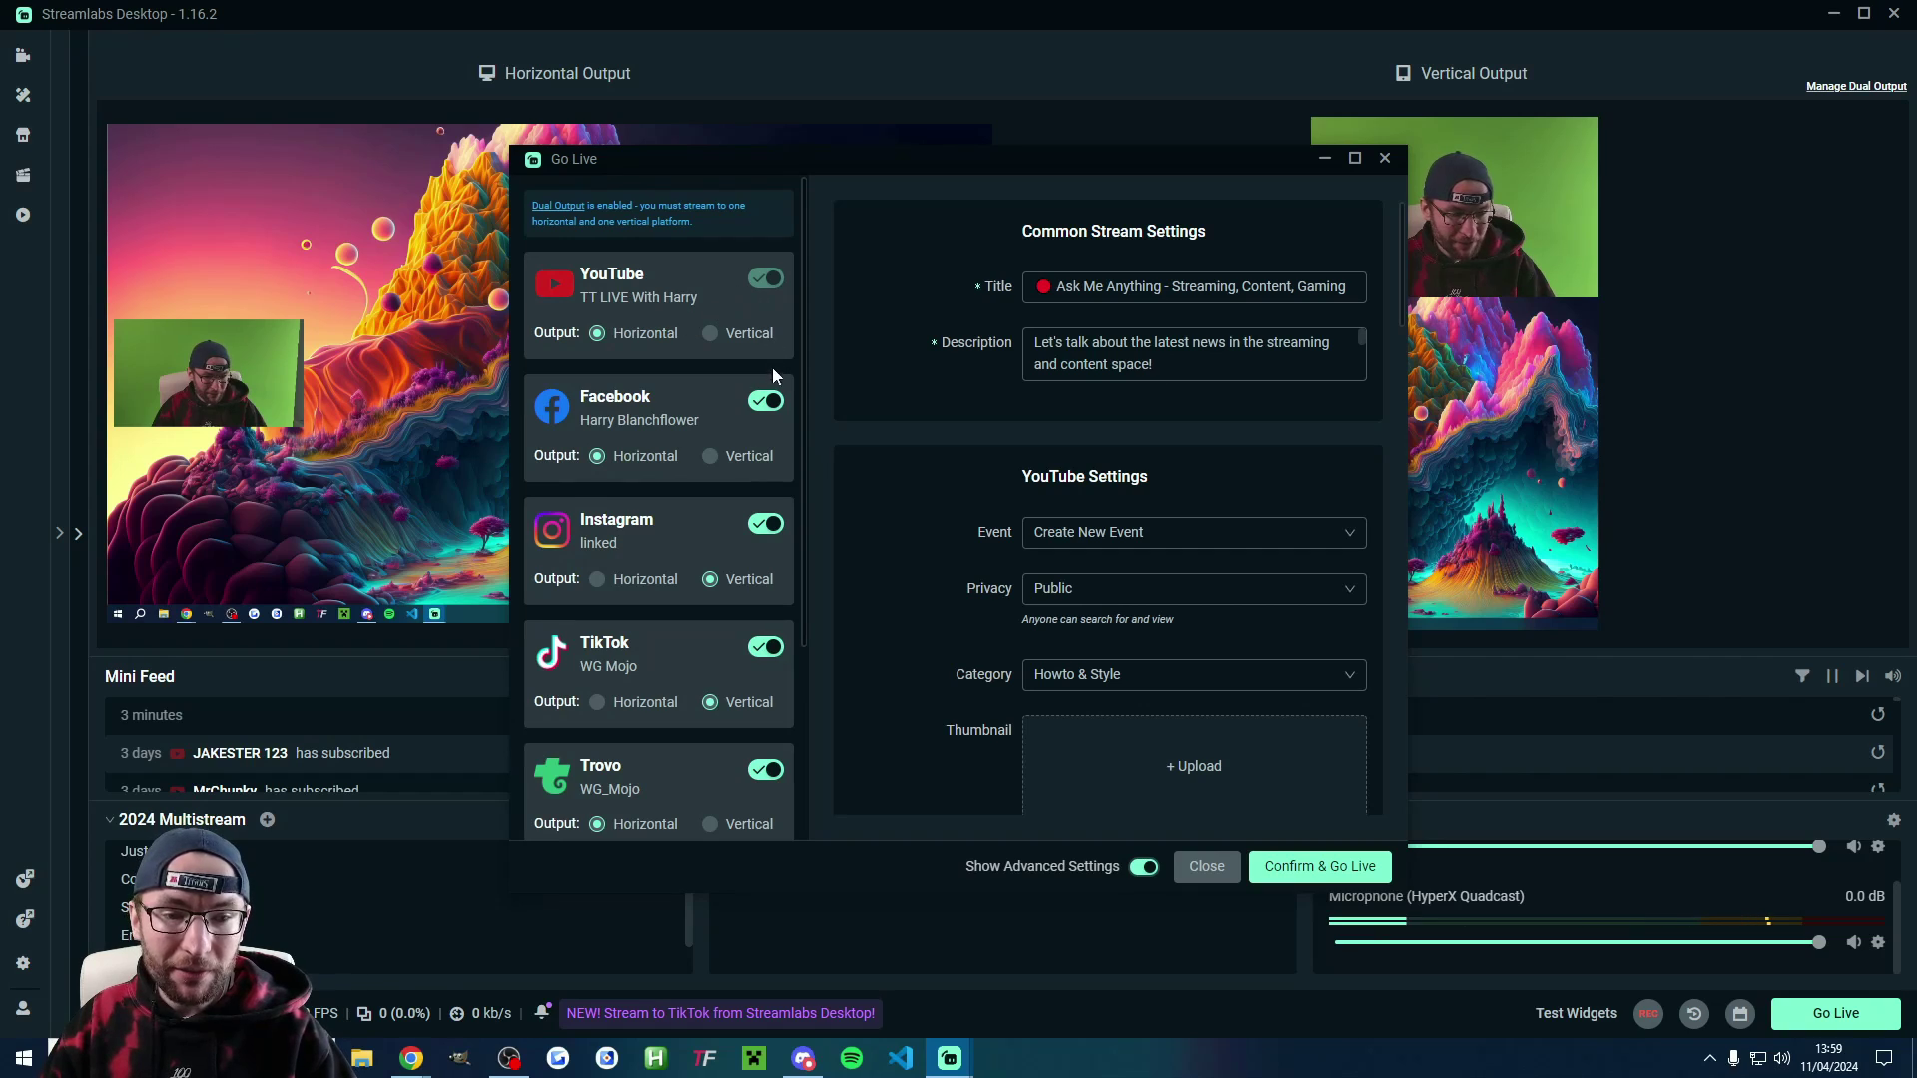
scroll(686, 457, down, 3)
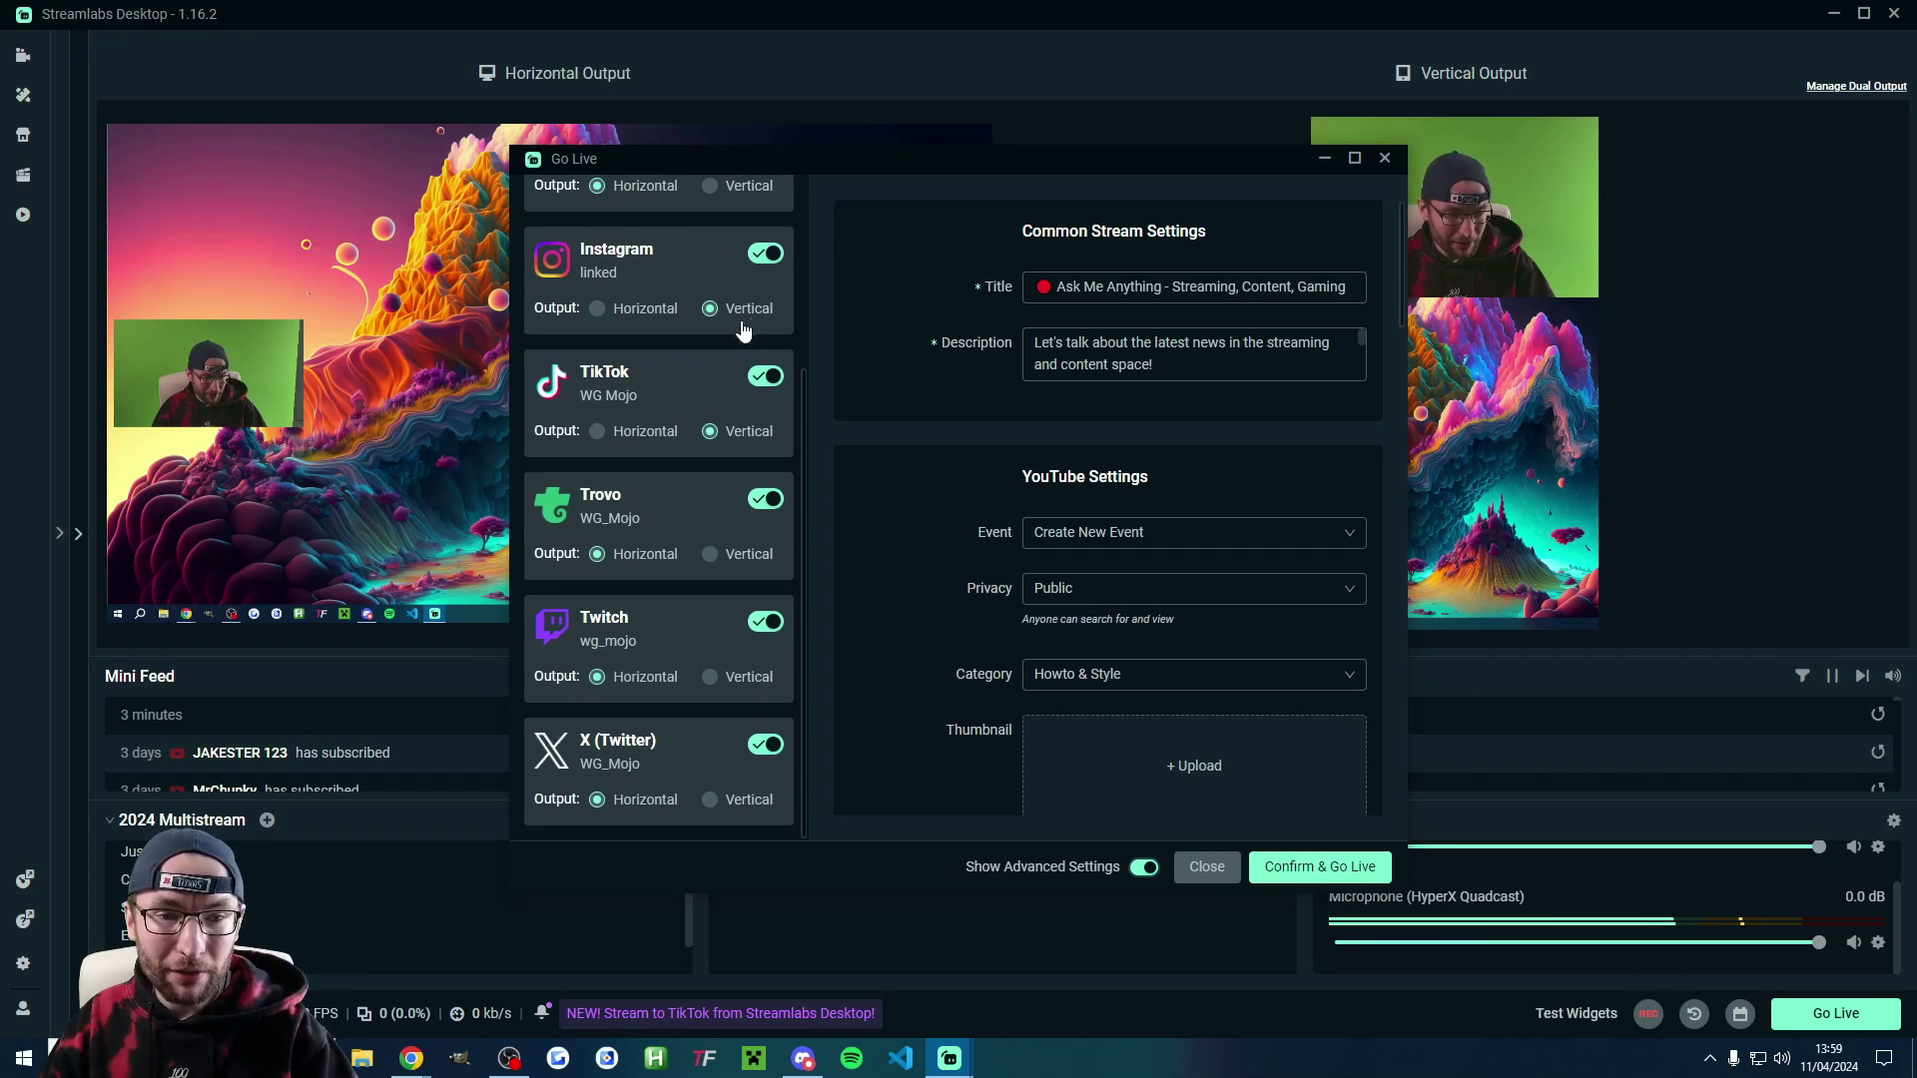
scroll(730, 395, up, 3)
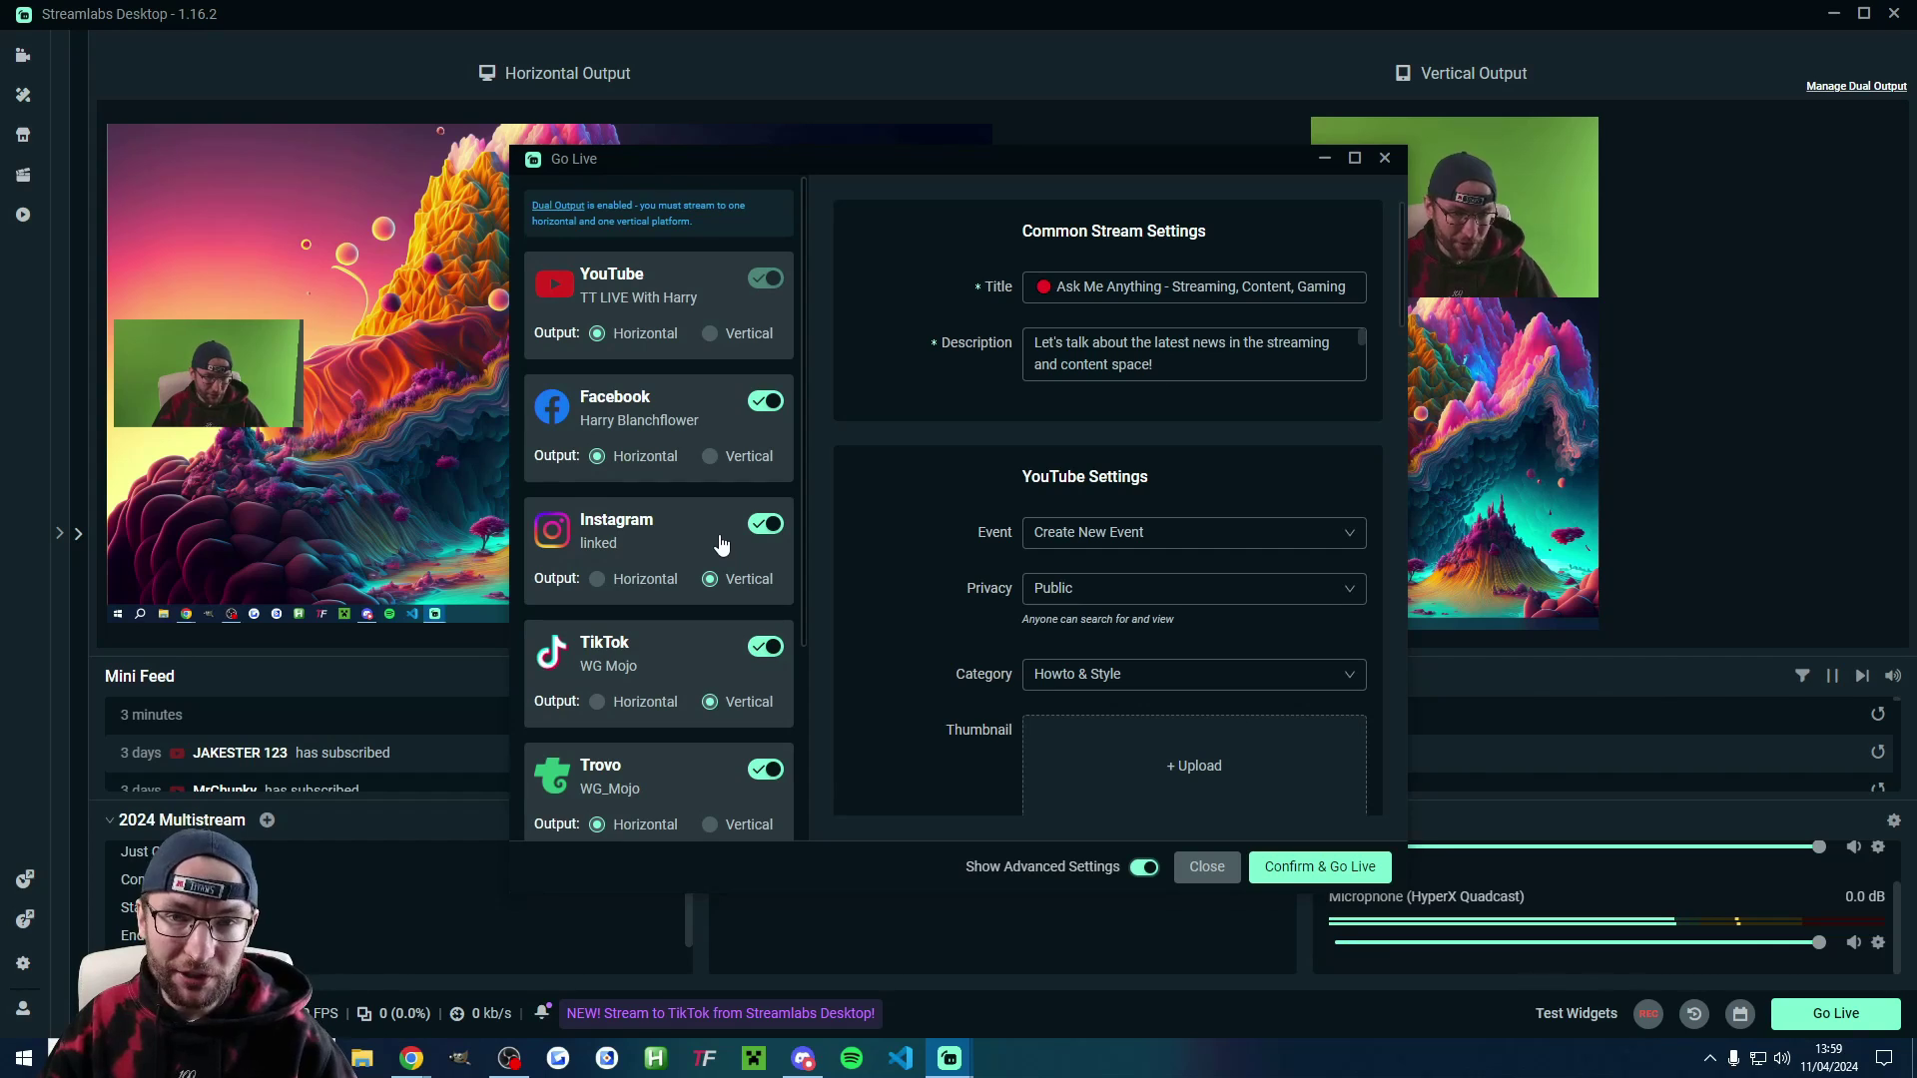
Step: Examine the platform-specific settings for Instagram, TikTok, Trovo, Twitch and X, including TikTok's server URL, stream key and LIVE permission options
scroll(1018, 395, down, 15)
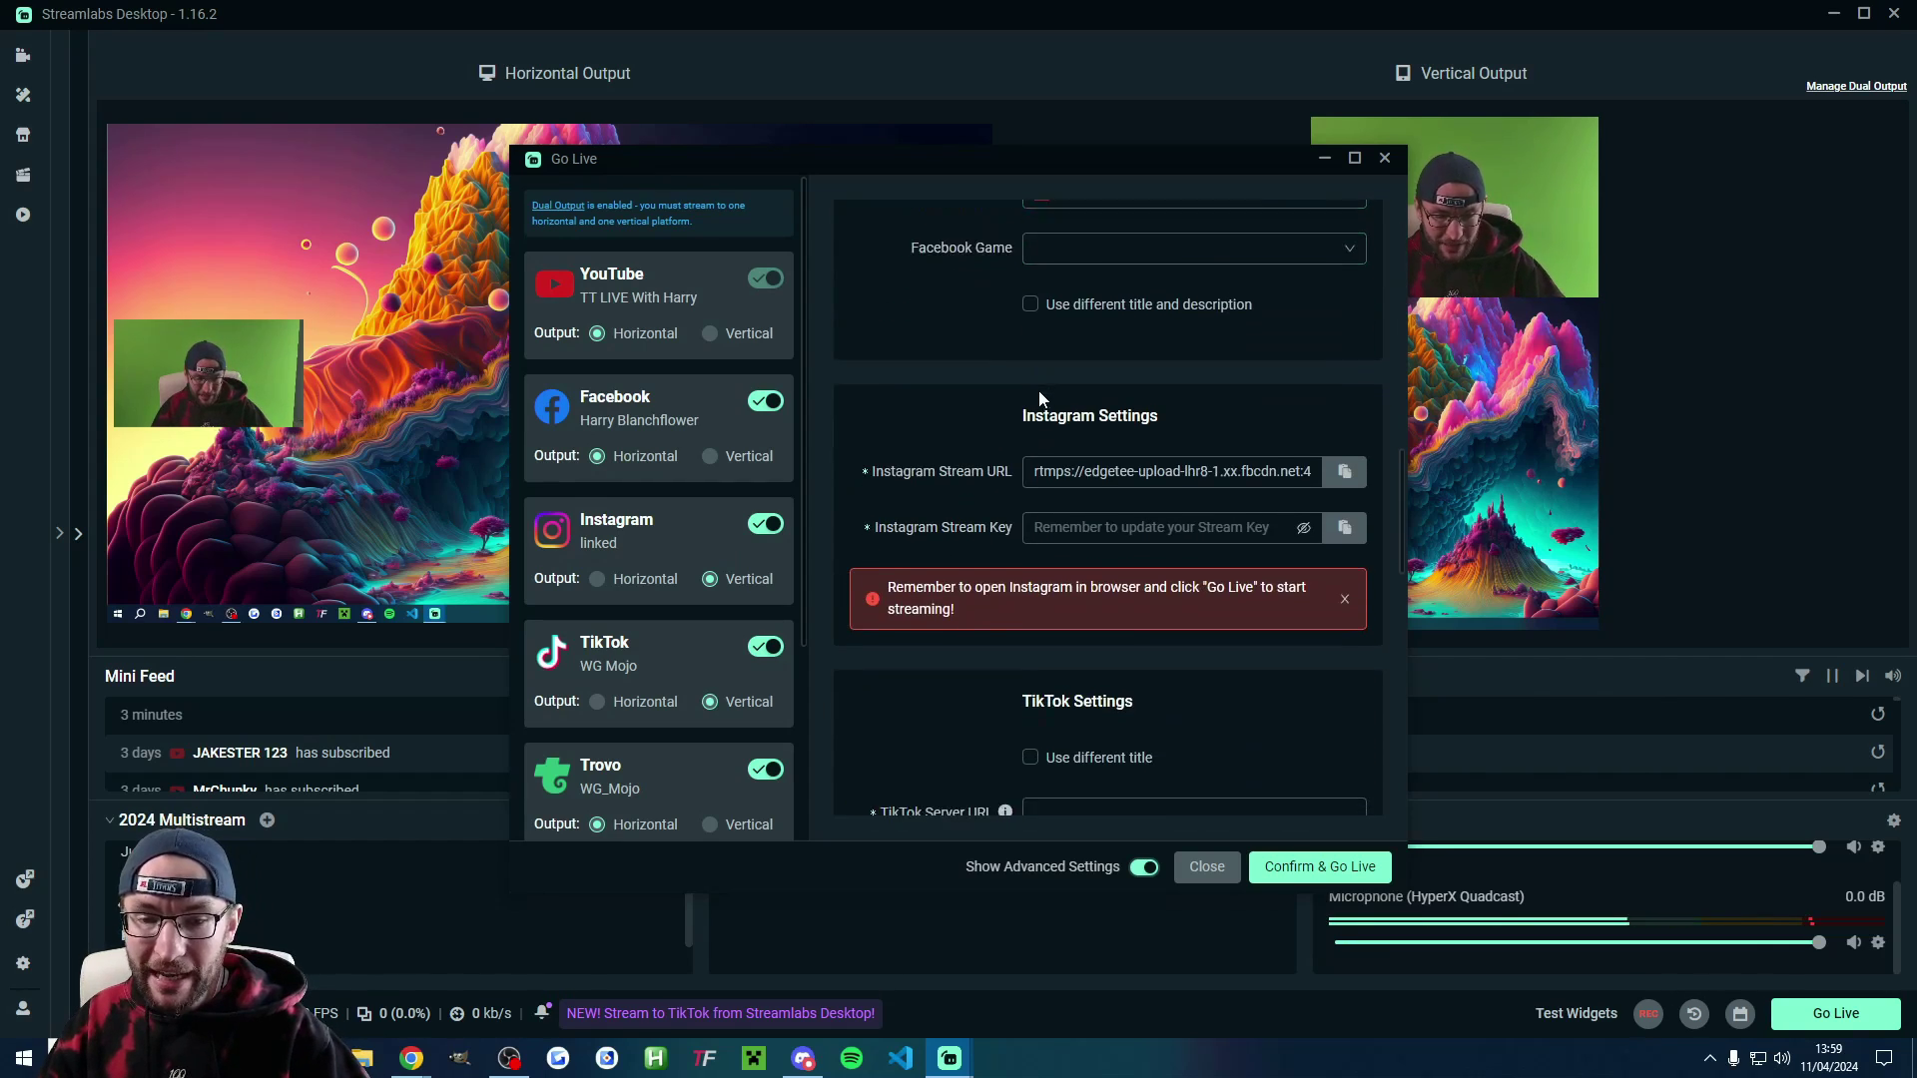
scroll(1055, 377, down, 2)
scroll(1058, 377, up, 1)
scroll(1063, 378, down, 1)
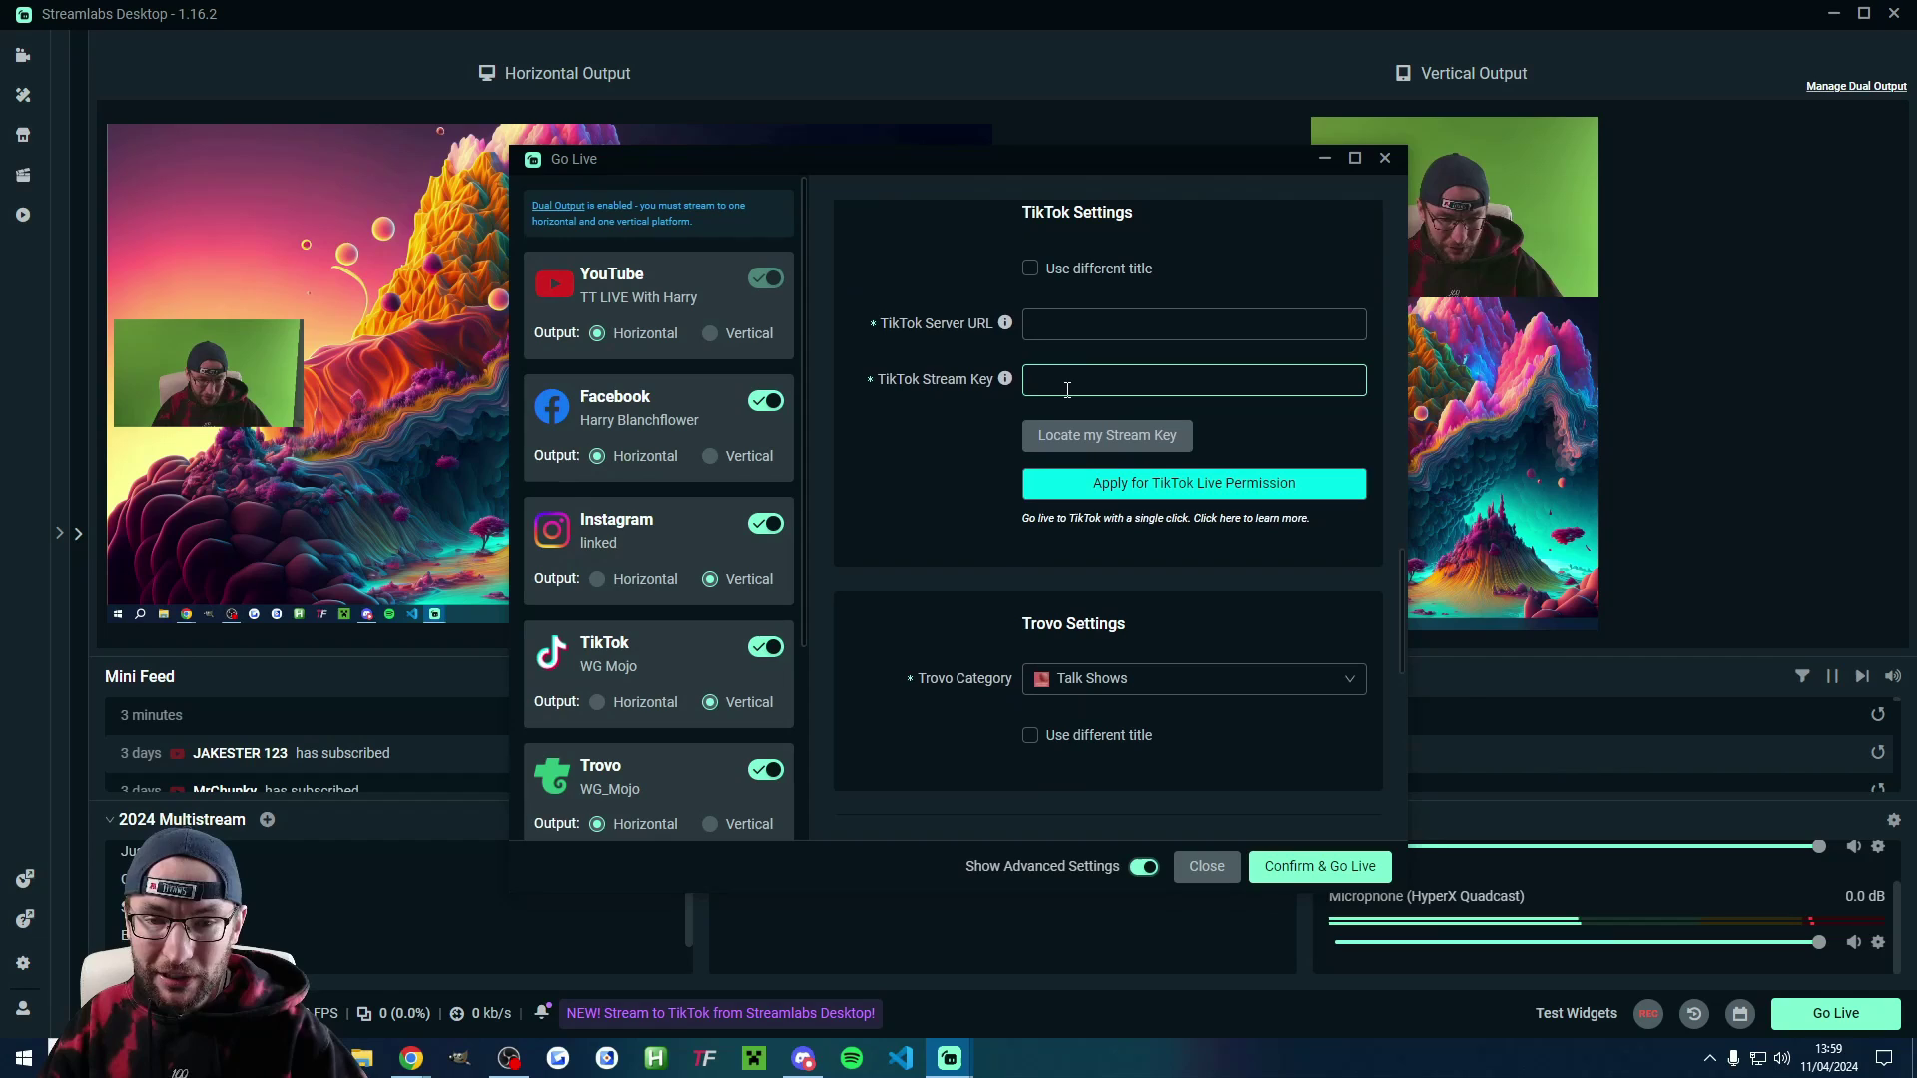
click(1142, 325)
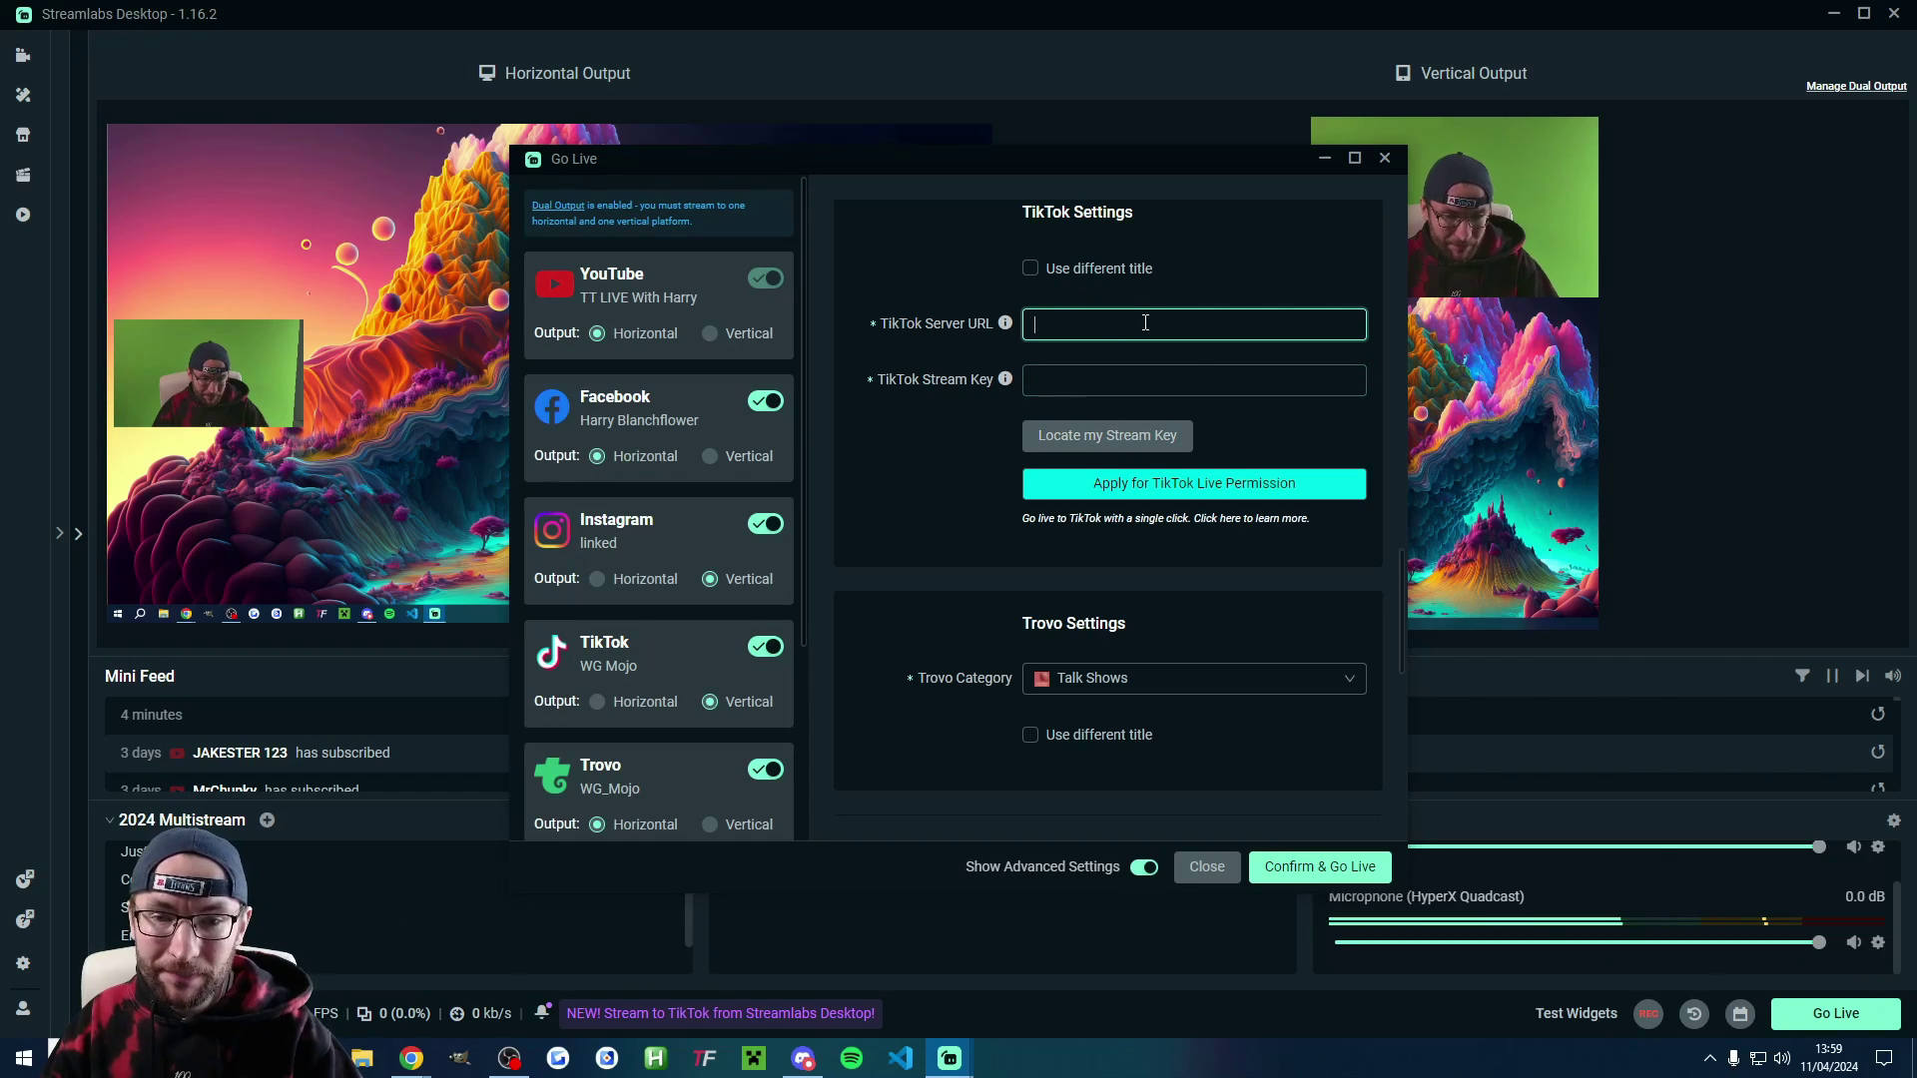
click(1218, 489)
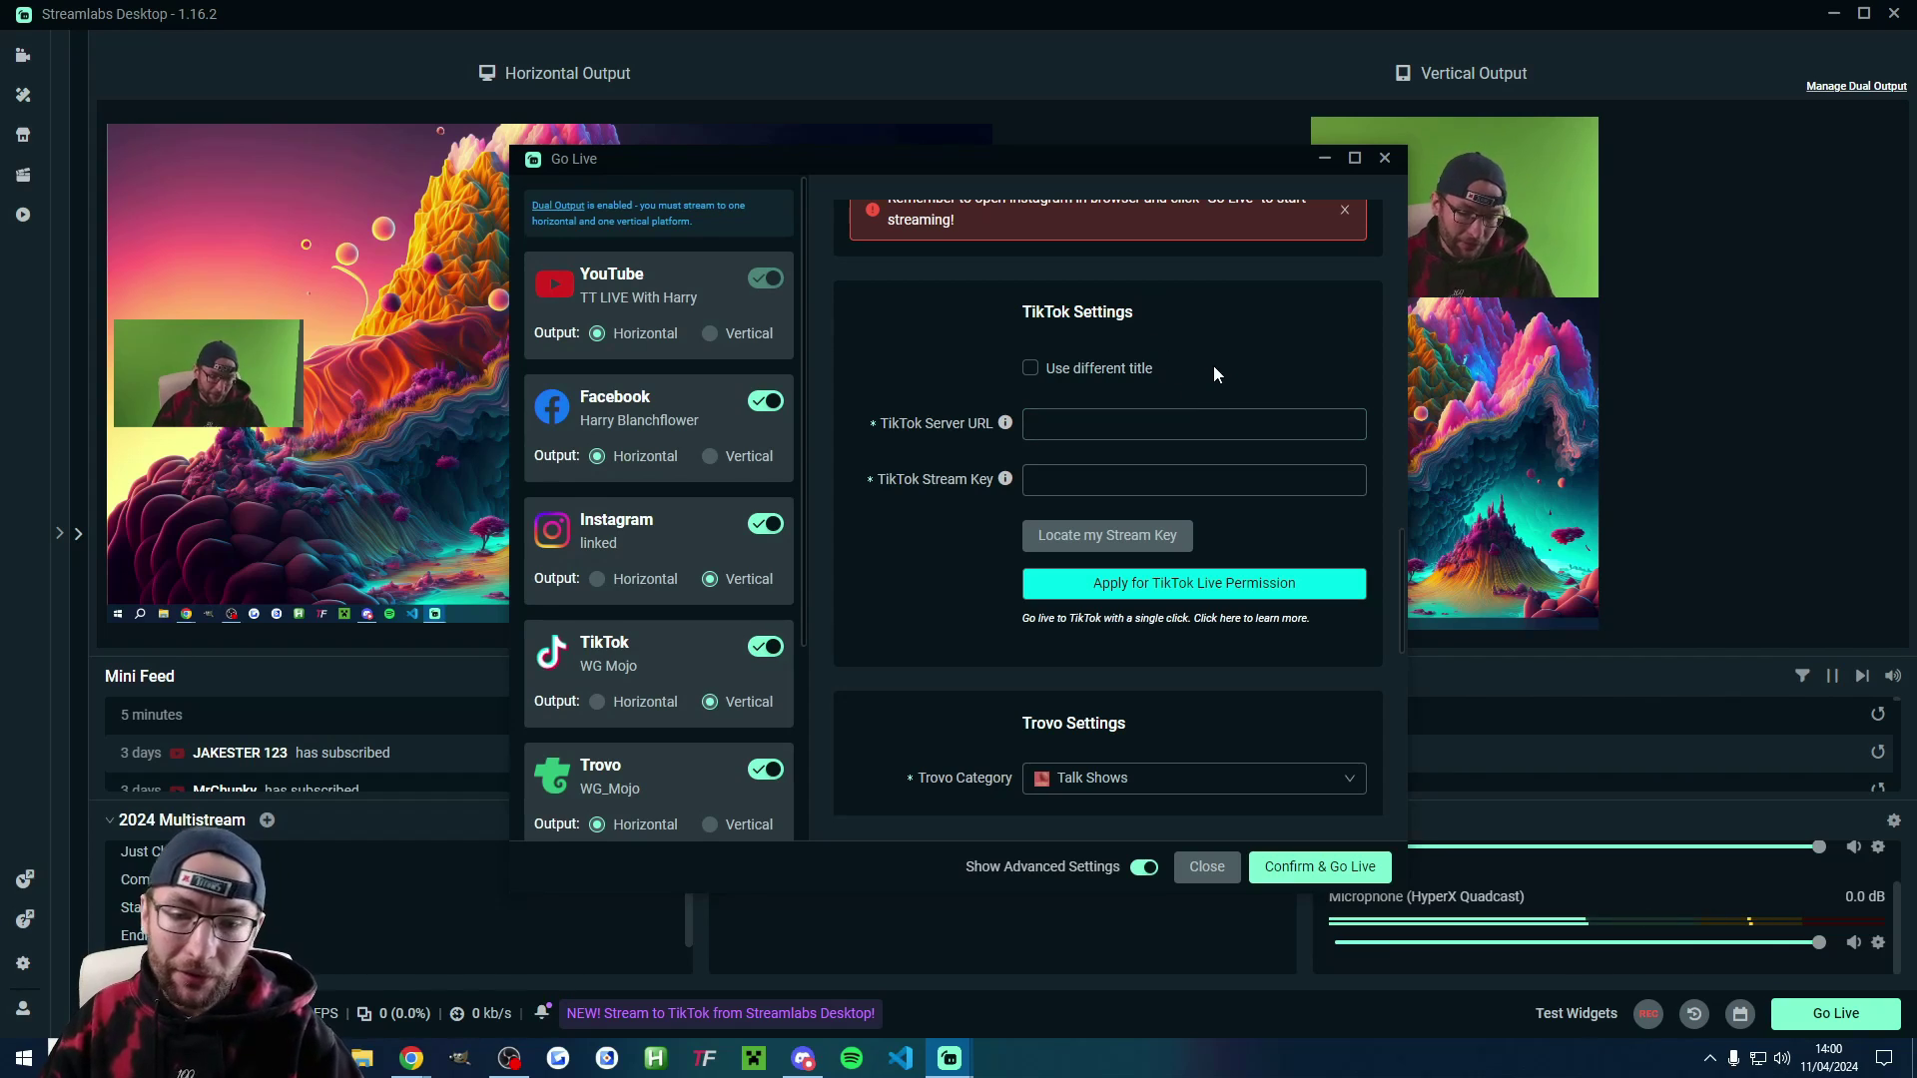
scroll(1200, 375, down, 1)
scroll(1200, 384, down, 10)
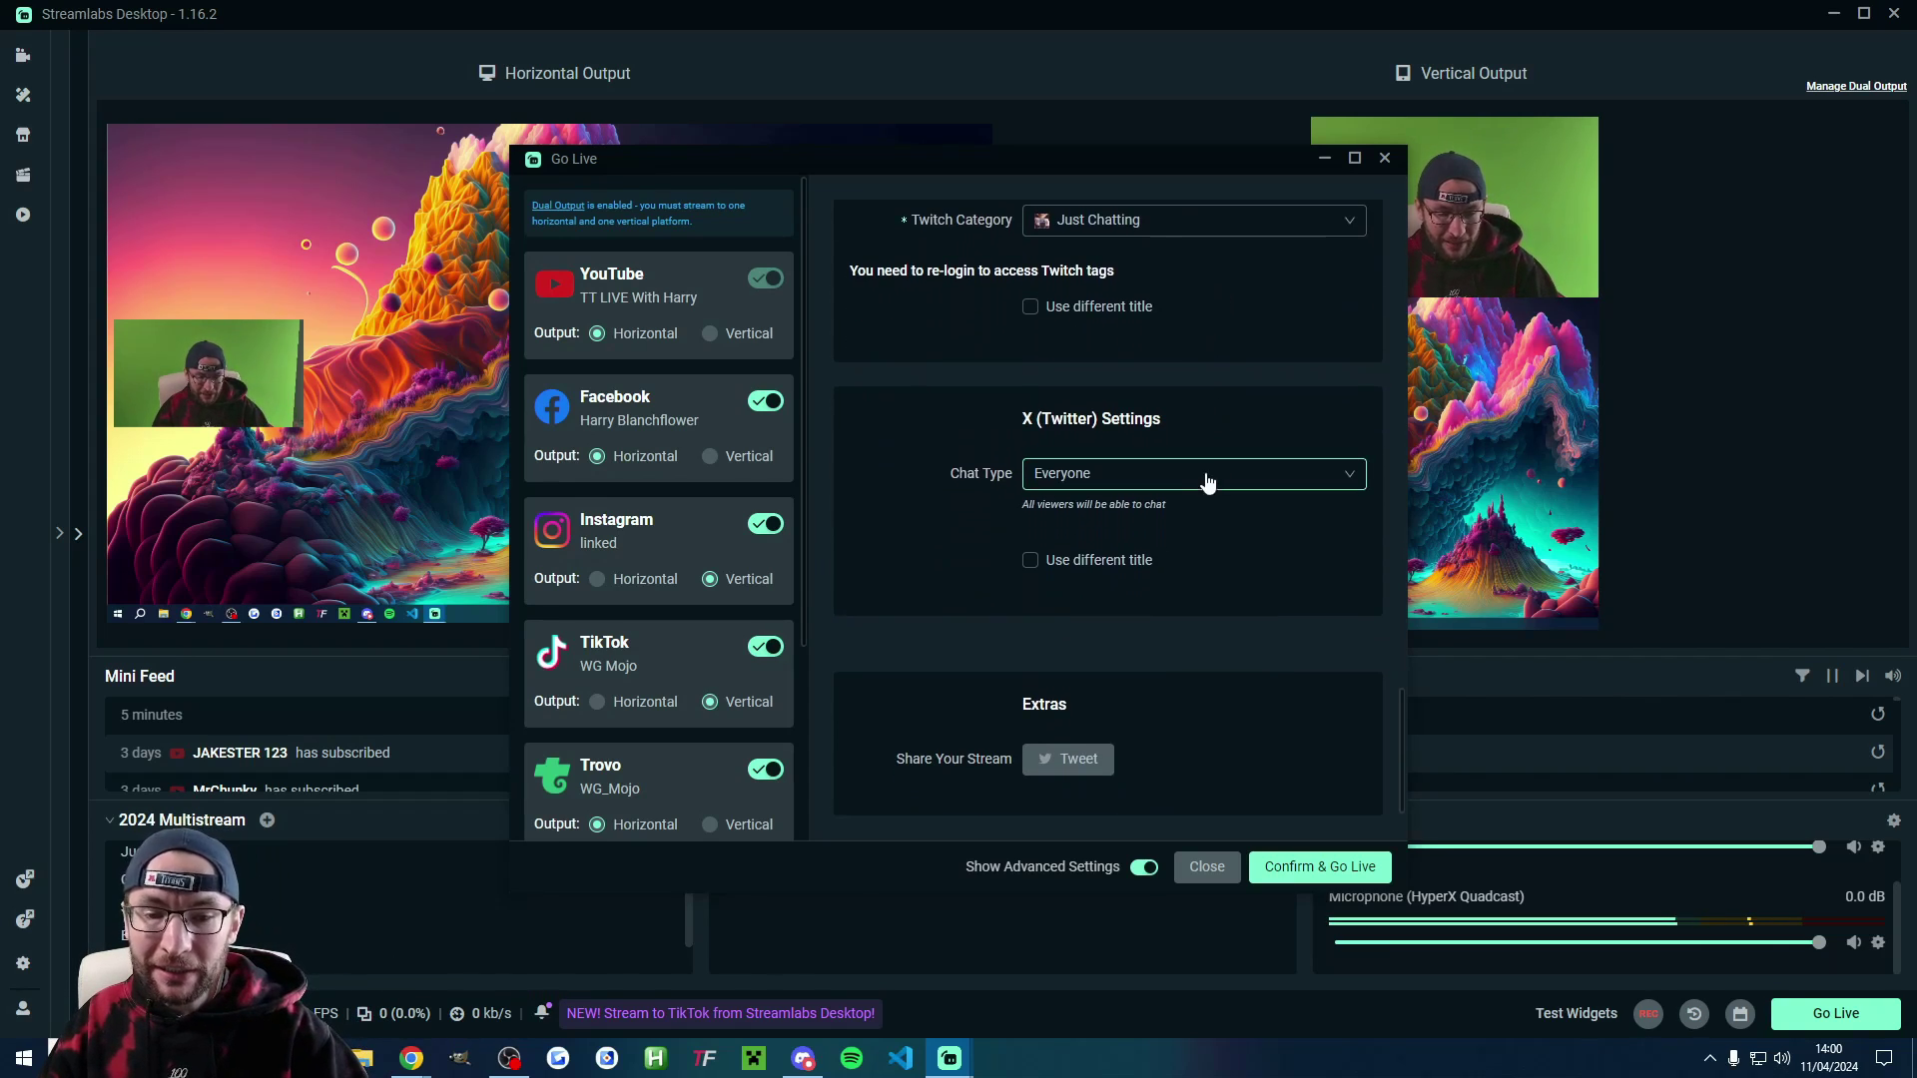